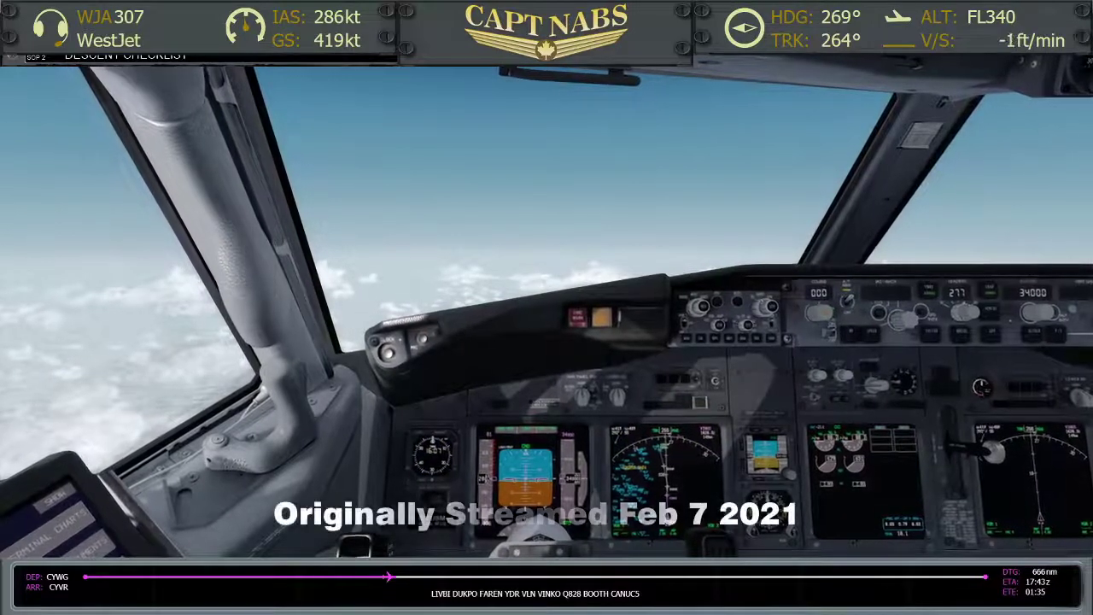
Step: Switch to Volanta and, on the map's active flight, set the callsign to WJA307 and the flight number to 307
key("alt+Tab")
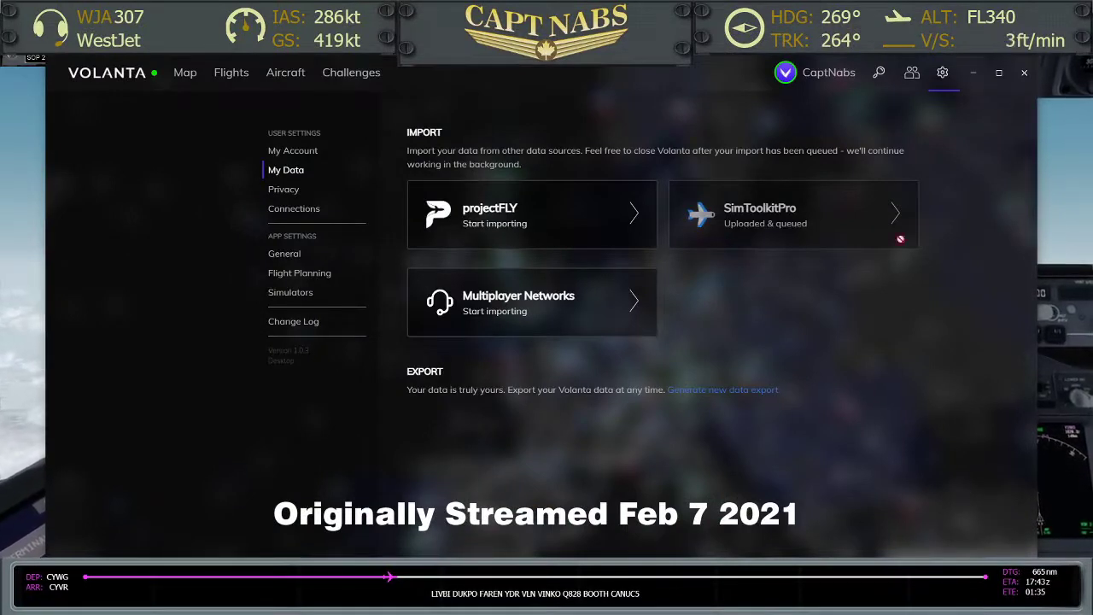
left_click(181, 78)
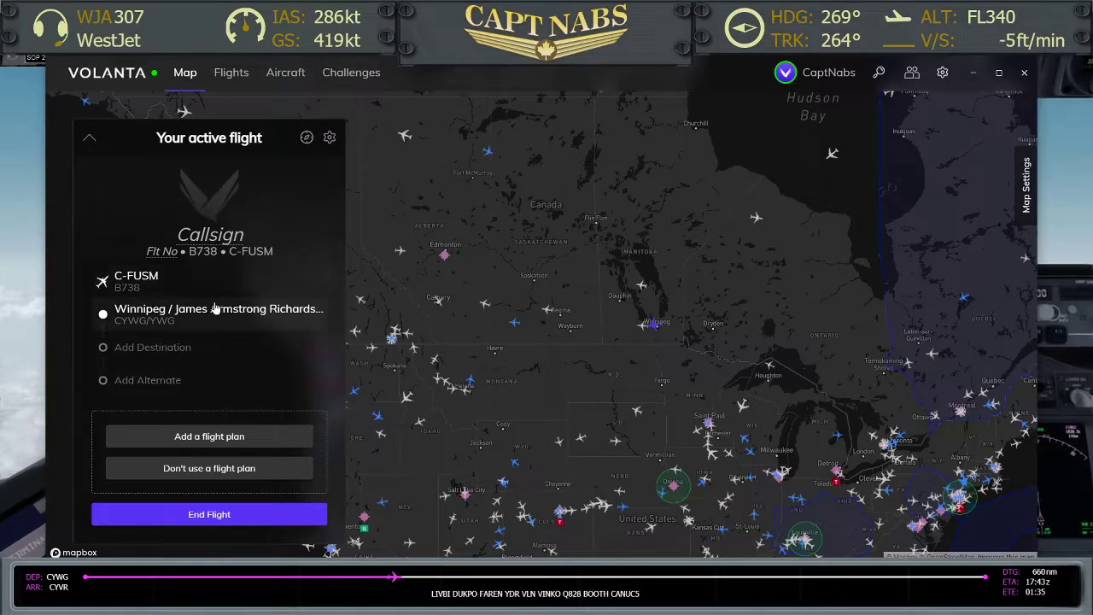
left_click(209, 234)
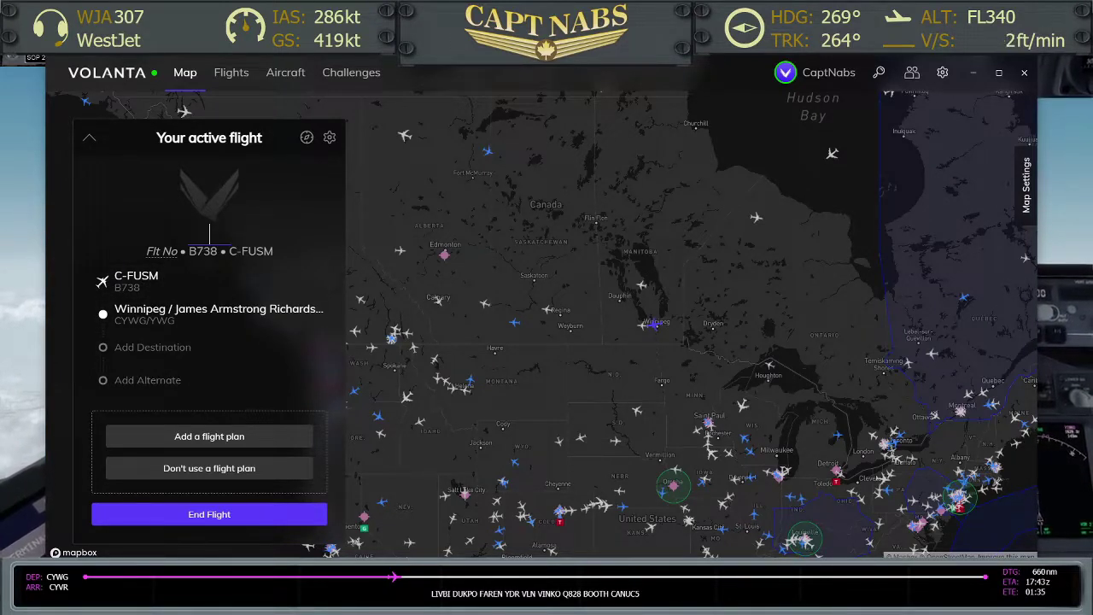
type("WJA307")
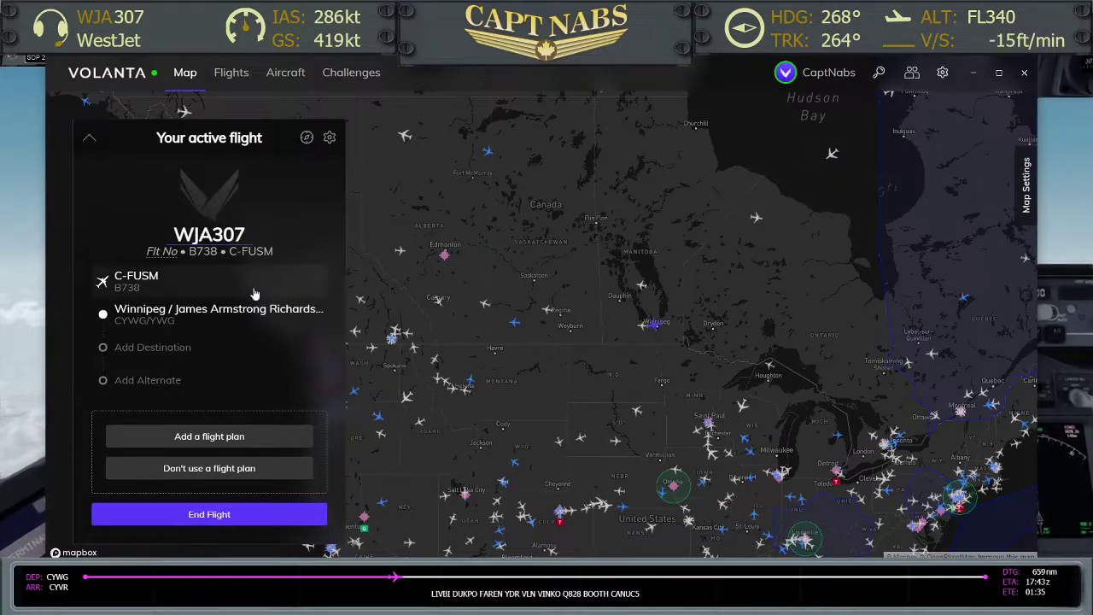
left_click(162, 251)
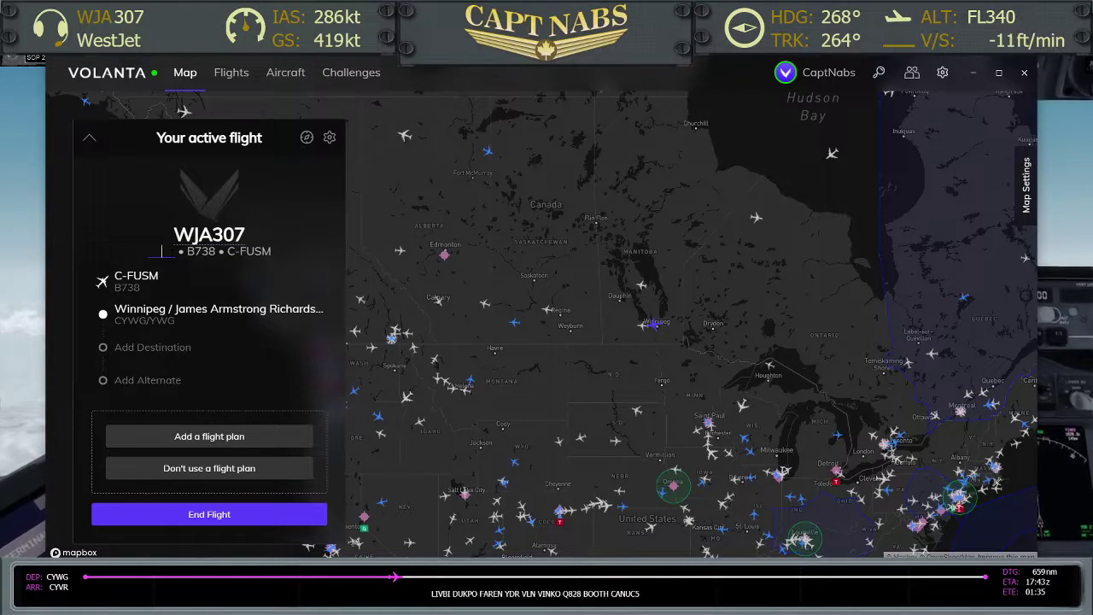
type("307")
left_click(298, 379)
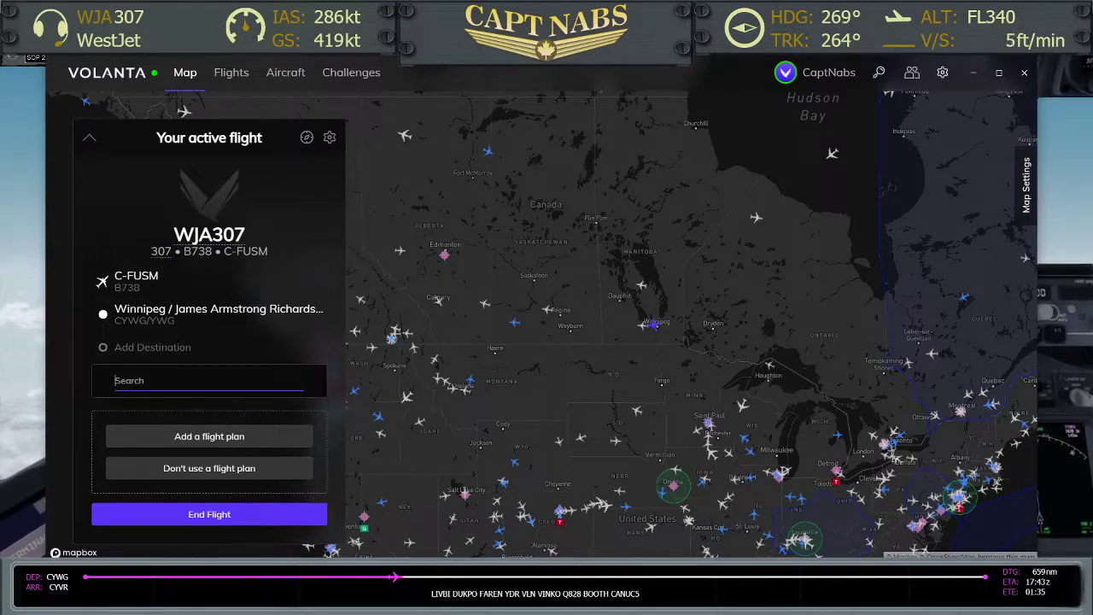
left_click(93, 241)
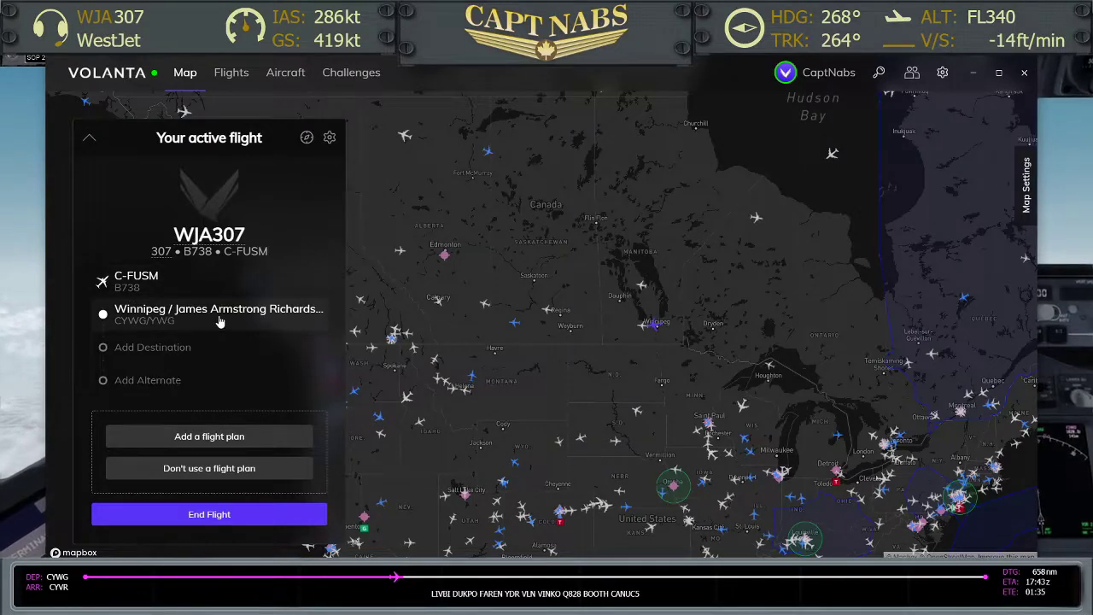
Step: Check the available flight plan import sources and centre the map on the active flight's aircraft near Winnipeg
left_click(252, 437)
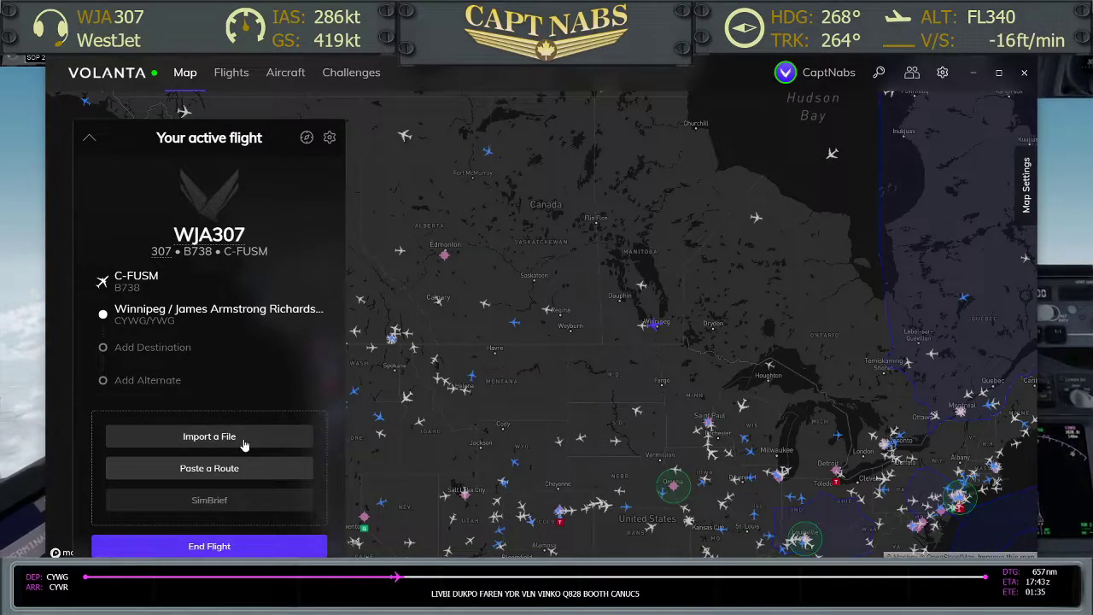
left_click(329, 139)
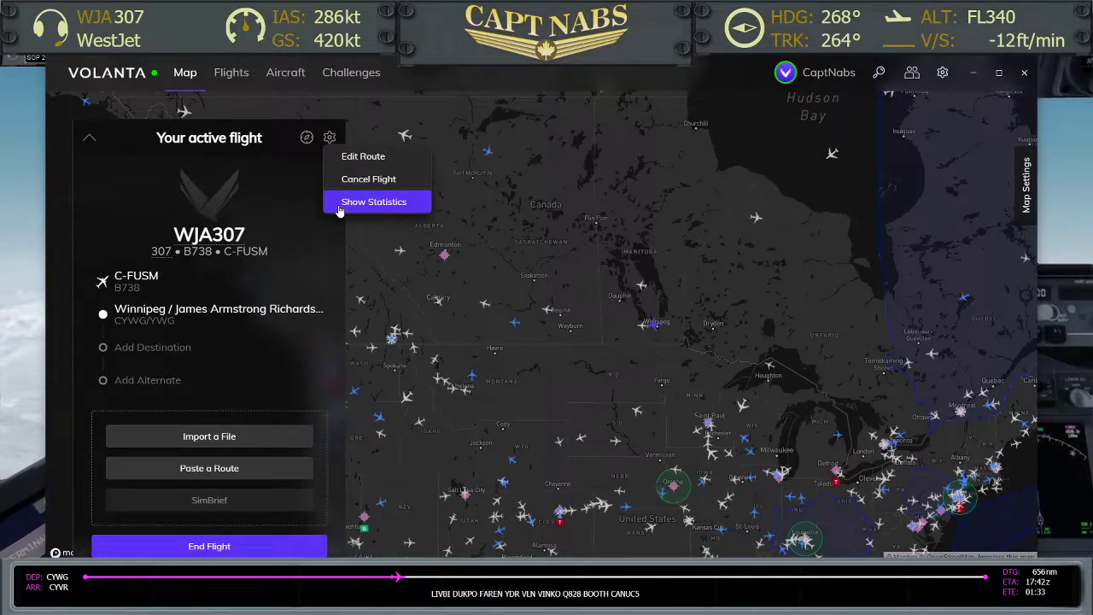
left_click(306, 141)
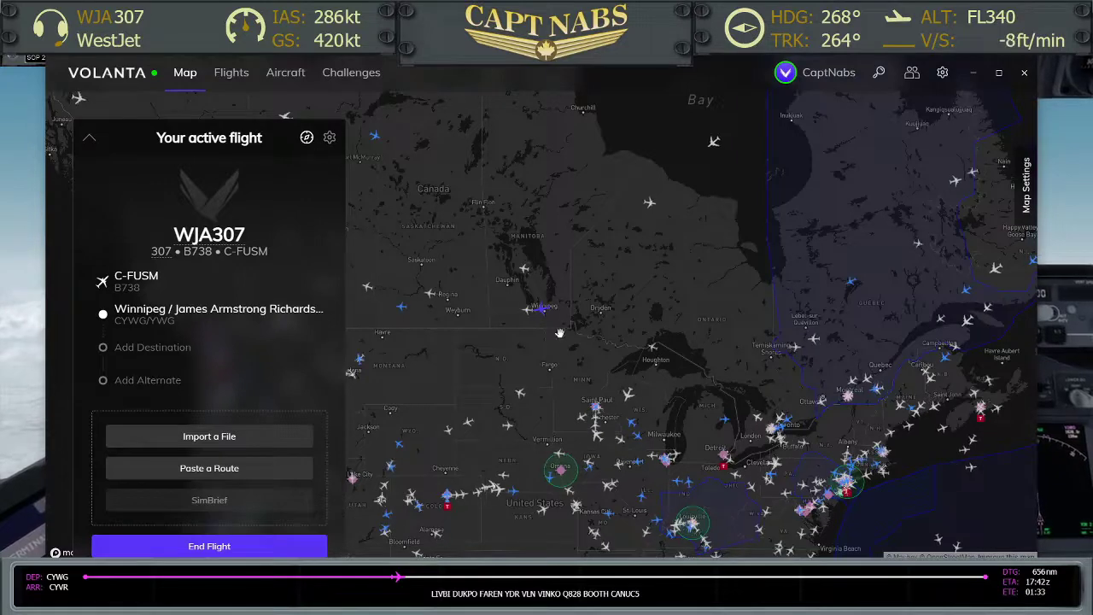
scroll(543, 309, "up", 5)
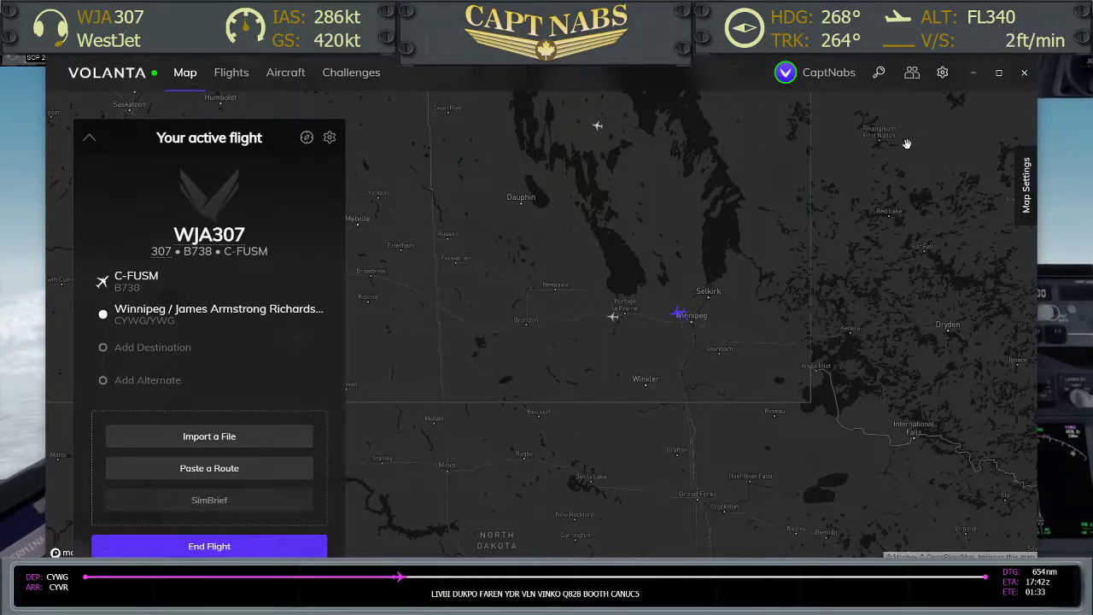
Step: Open the Connections page of the user settings and move the Volanta window to the other monitor
left_click(943, 74)
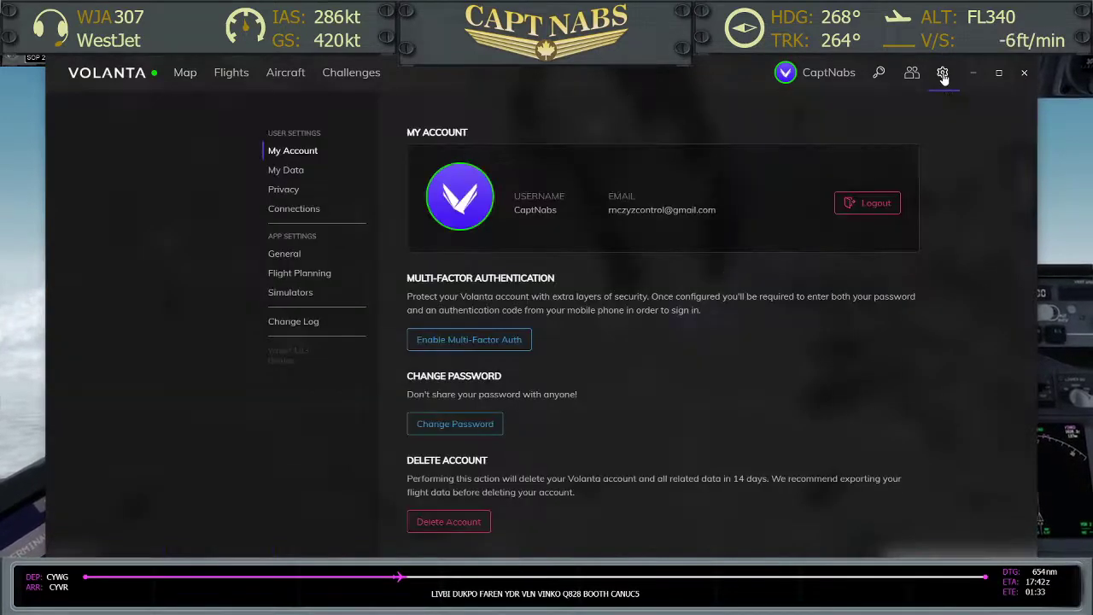
left_click(297, 211)
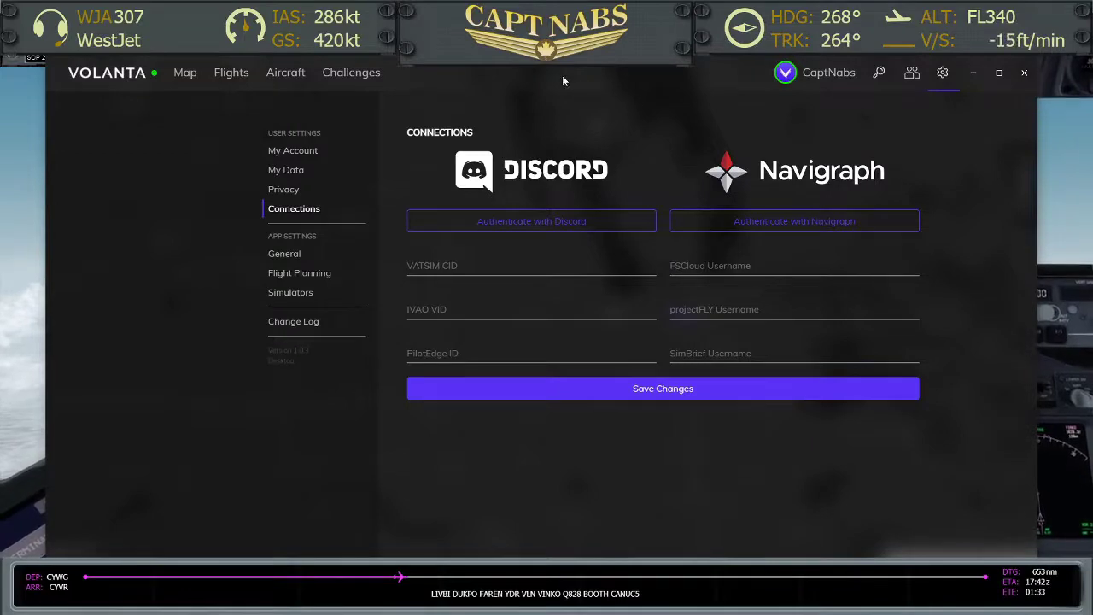
left_click_drag(563, 80, 0, 78)
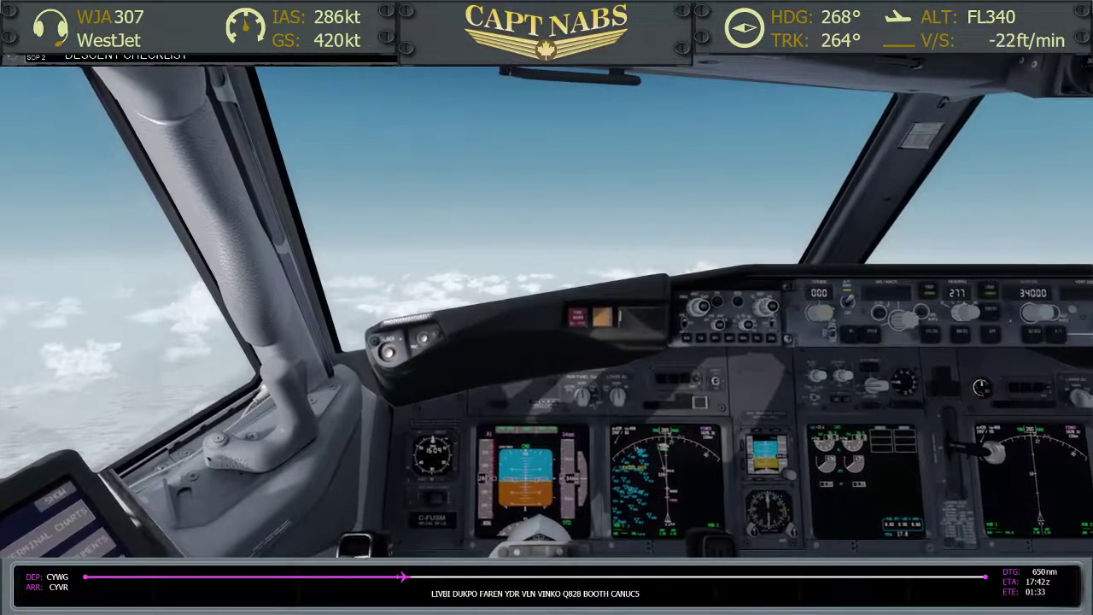
Step: Bring the browser's Volanta Connections page on screen to review the Navigraph authorization, and move it back off screen
left_click_drag(0, 155, 0, 142)
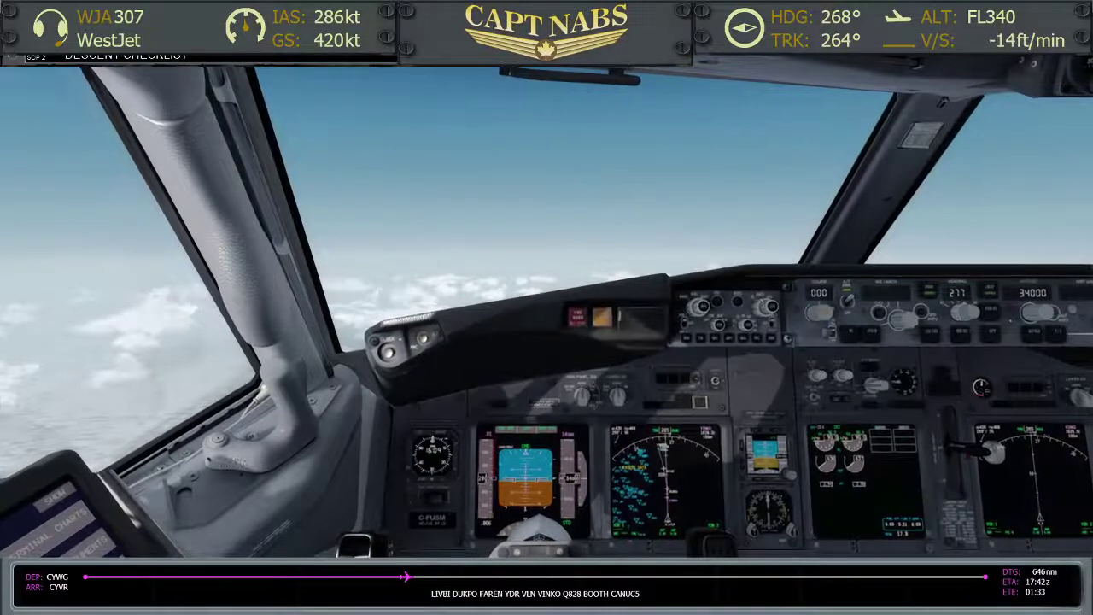
left_click_drag(0, 143, 501, 143)
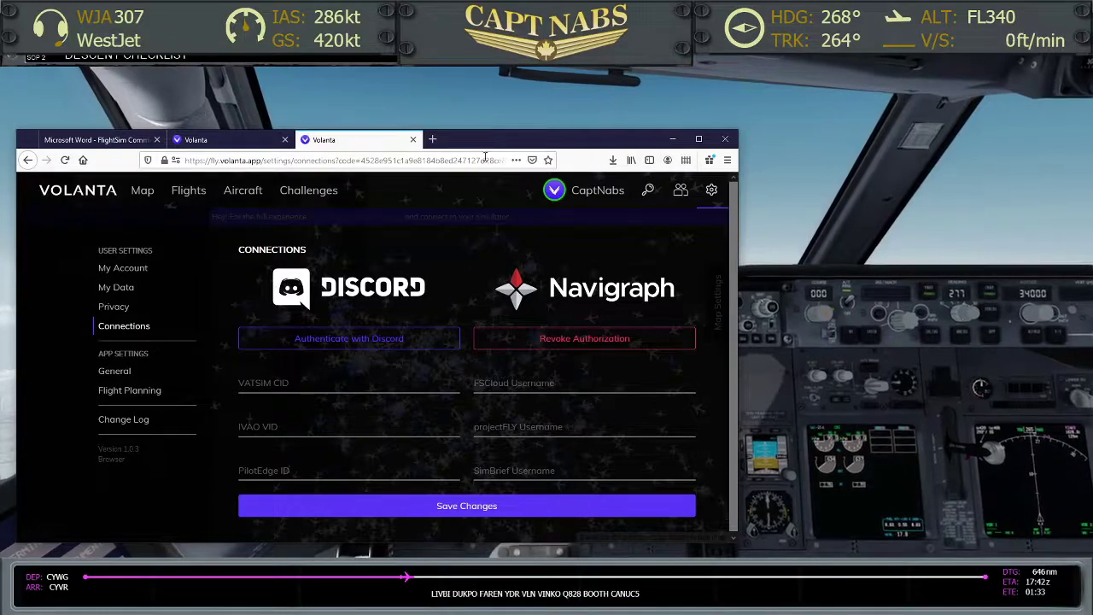
left_click_drag(510, 144, 0, 144)
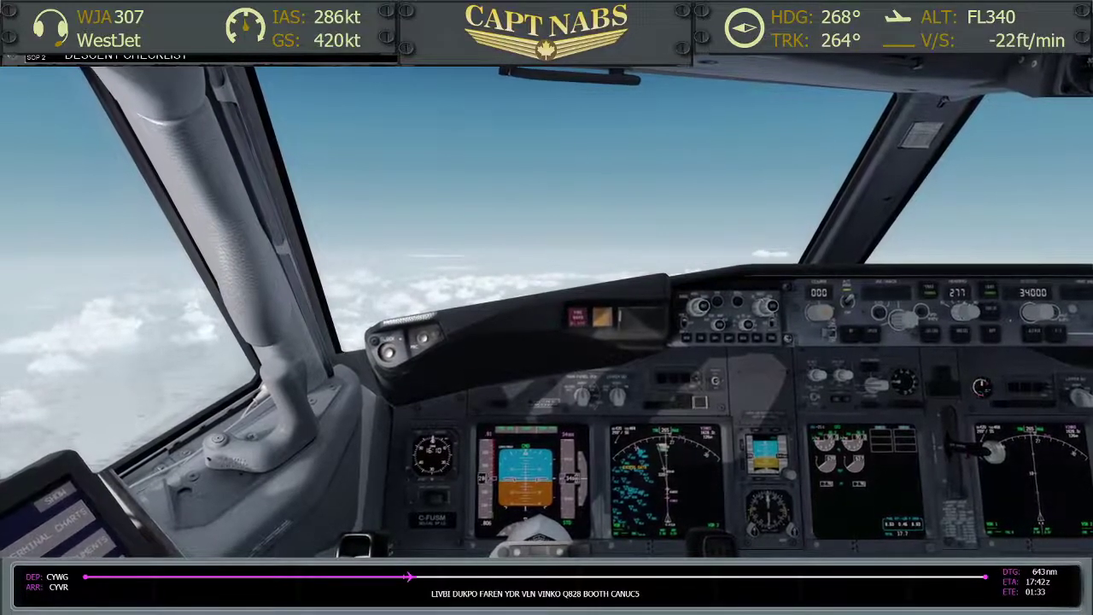
Step: Return the Volanta window to the main monitor and import the SimBrief flight plan WJA307 (CYWG-CYVR) into the active flight
left_click_drag(0, 125, 471, 72)
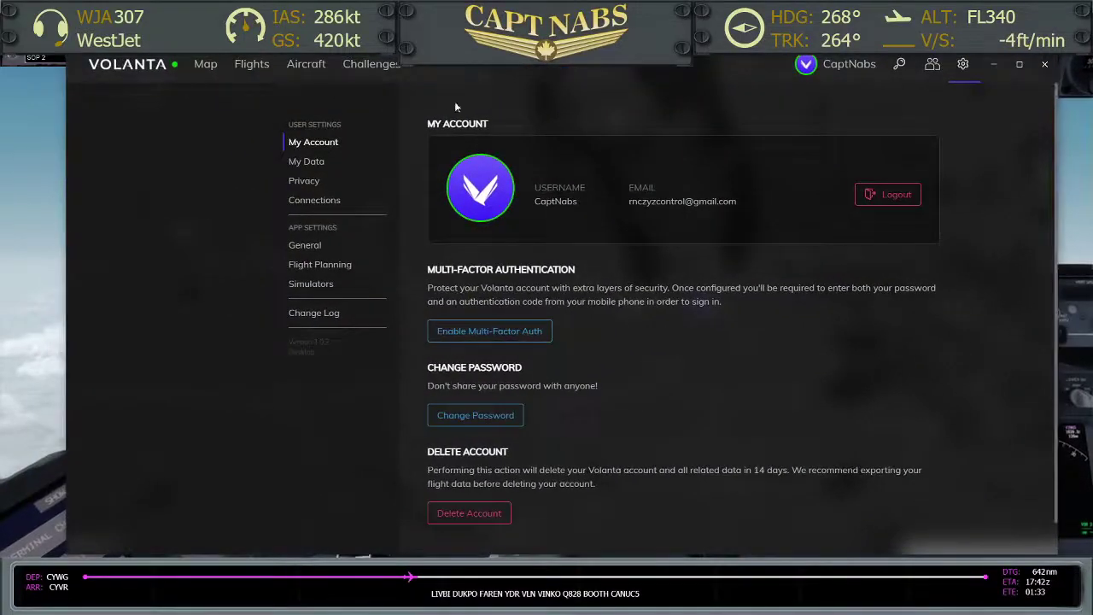
left_click(214, 70)
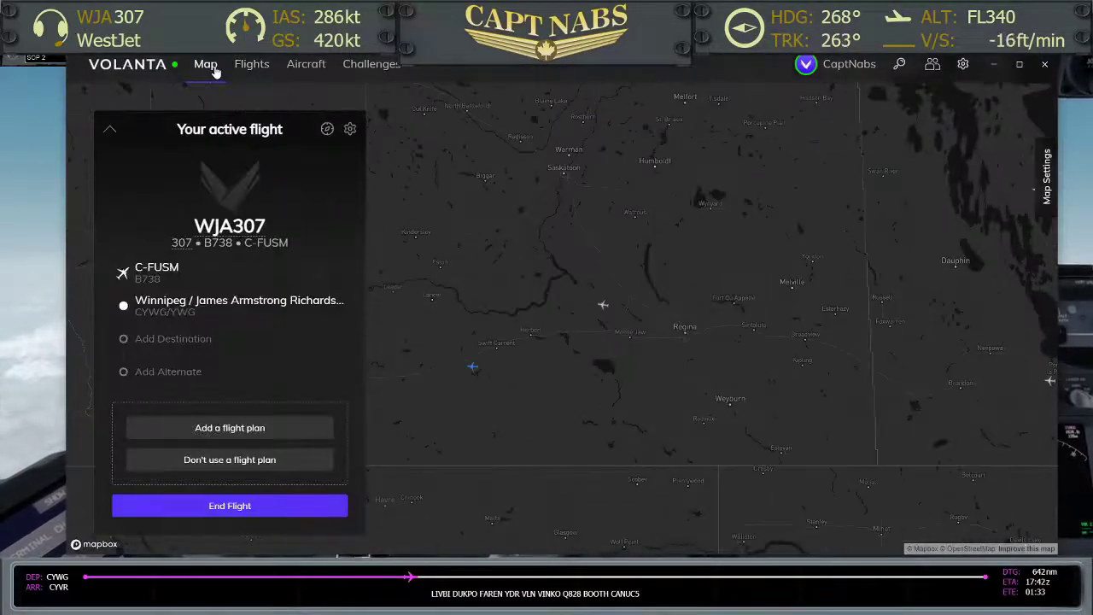
left_click(249, 427)
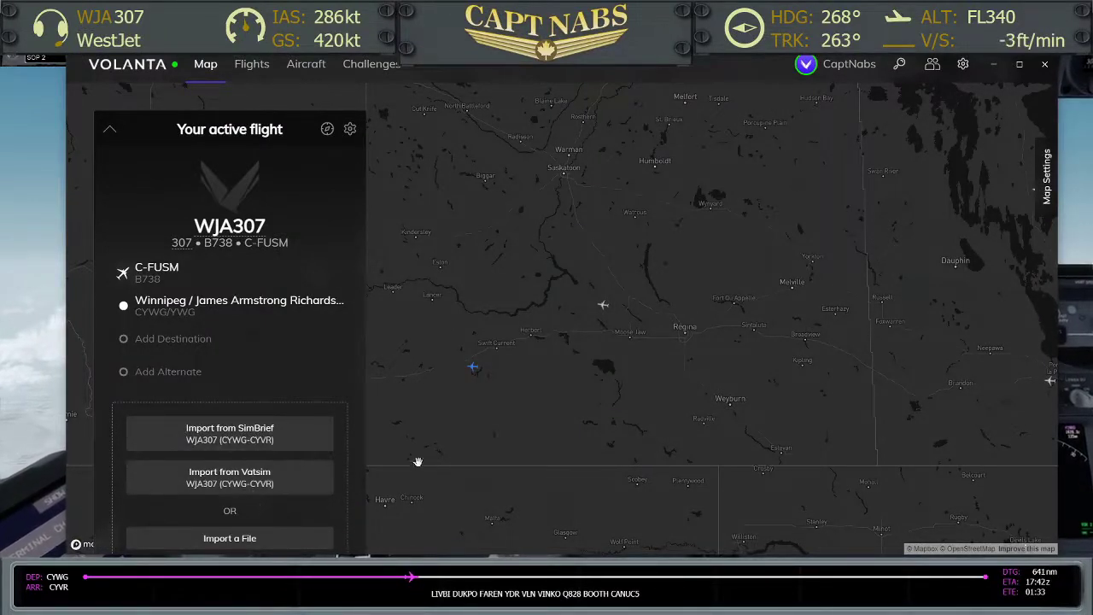
scroll(259, 501, "down", 1)
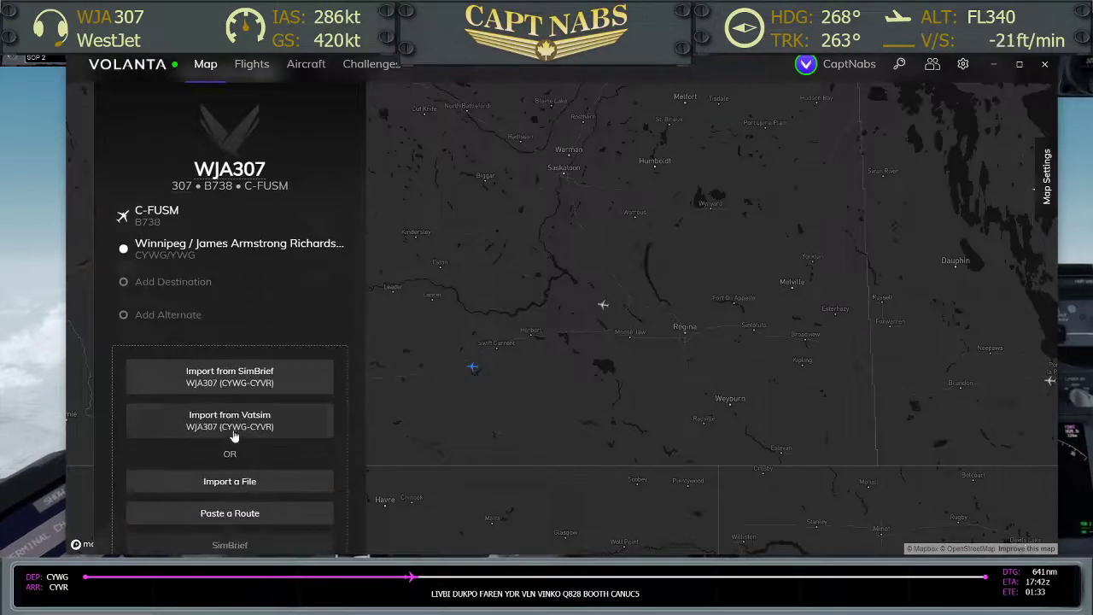
left_click(235, 375)
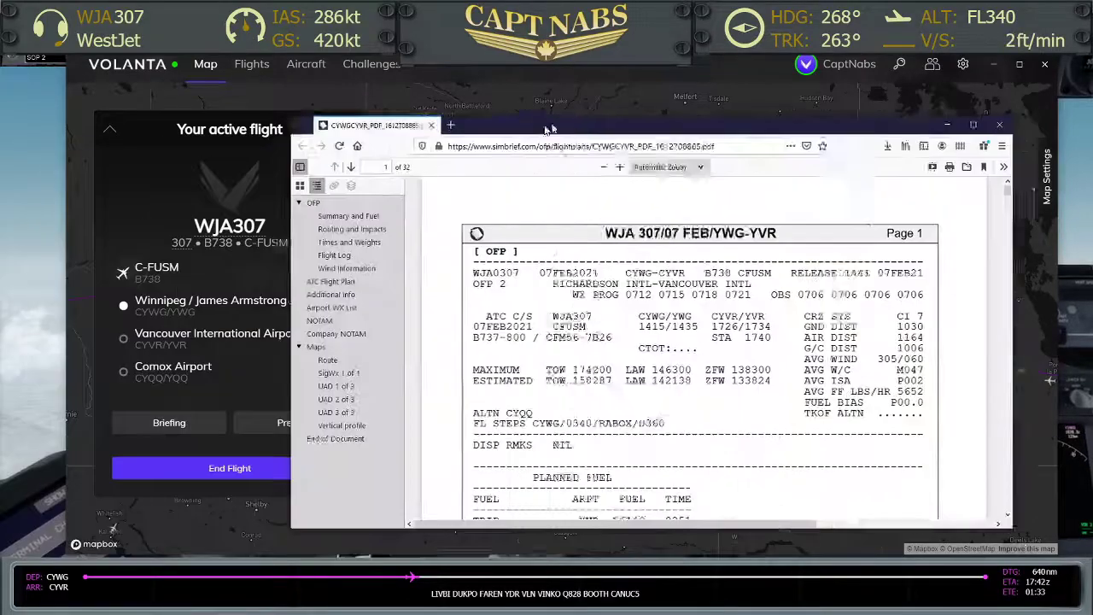
left_click_drag(549, 118, 0, 120)
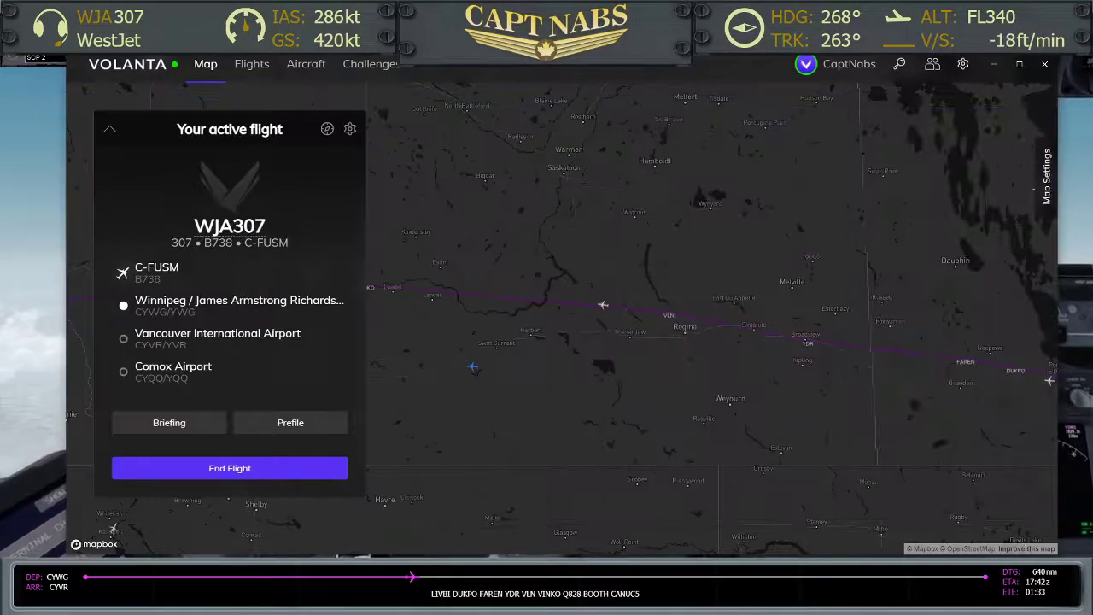
Step: Check which networks the flight can be prefiled on and view the imported route on the map
left_click(300, 425)
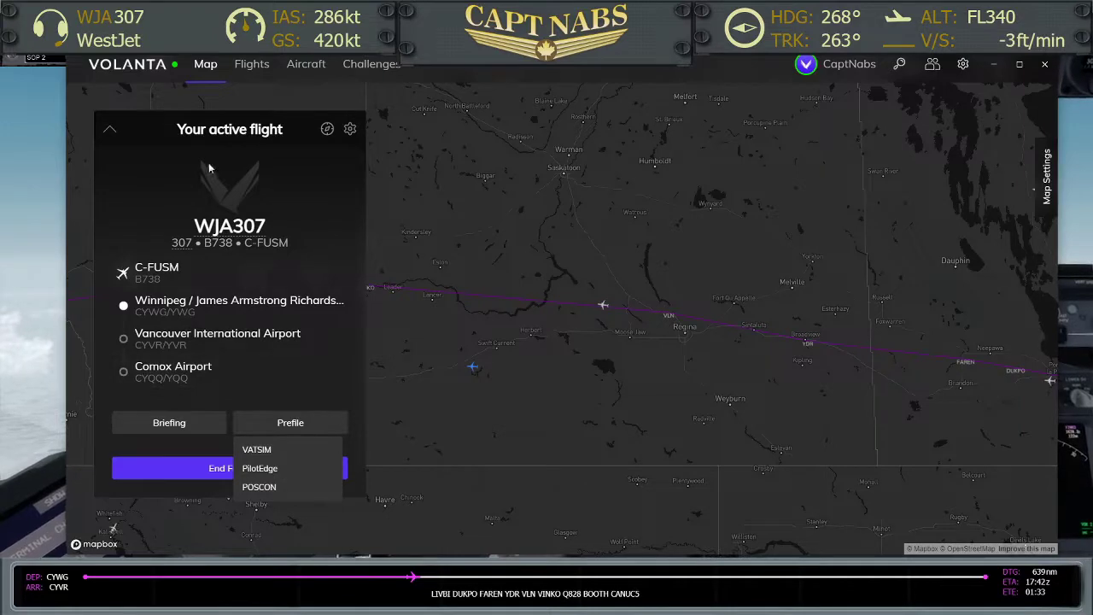
left_click(223, 126)
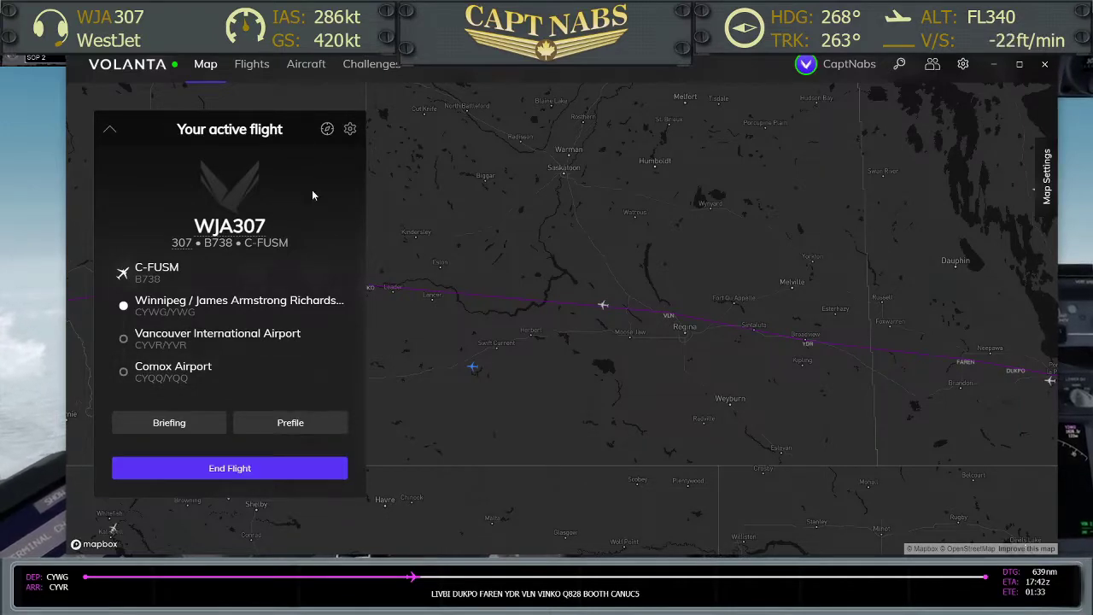
scroll(560, 375, "down", 4)
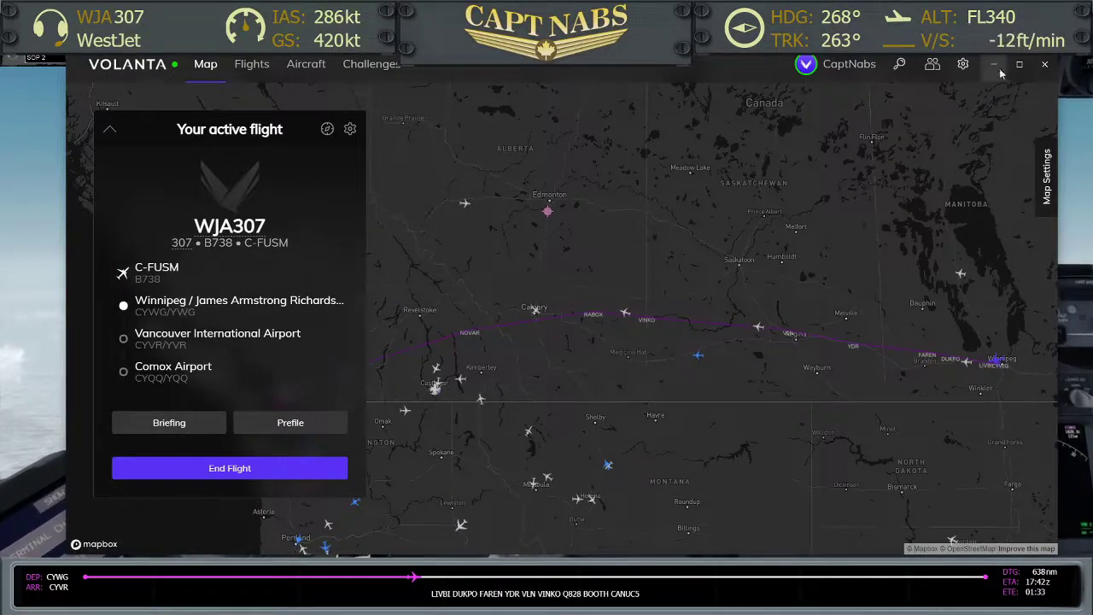
Step: Enable auto-launch for Prepar3D v4 in the simulator settings and view the General app settings
left_click(962, 64)
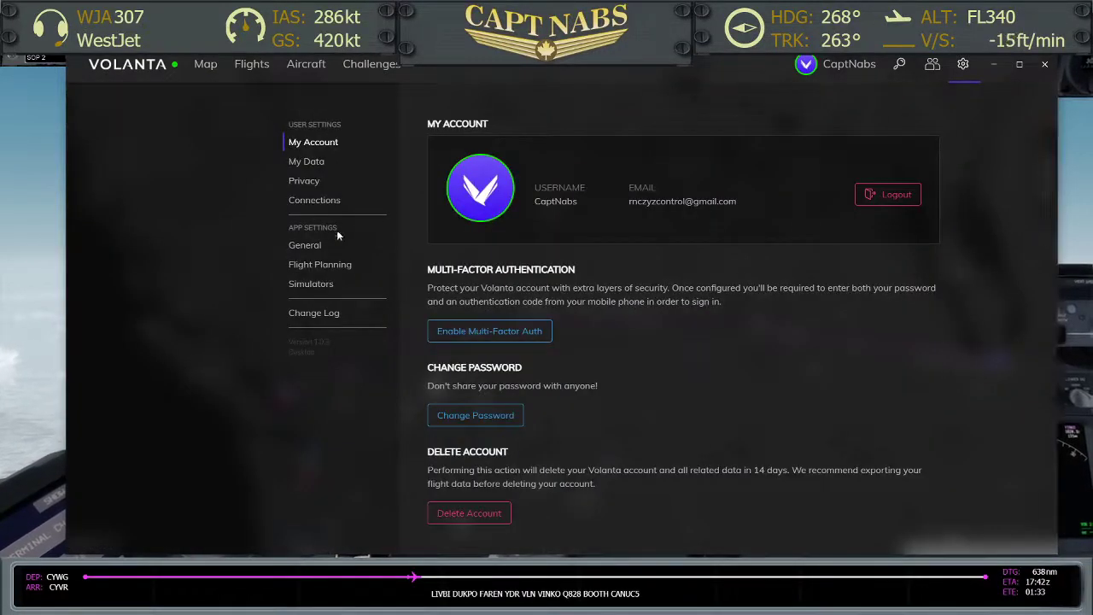
left_click(311, 283)
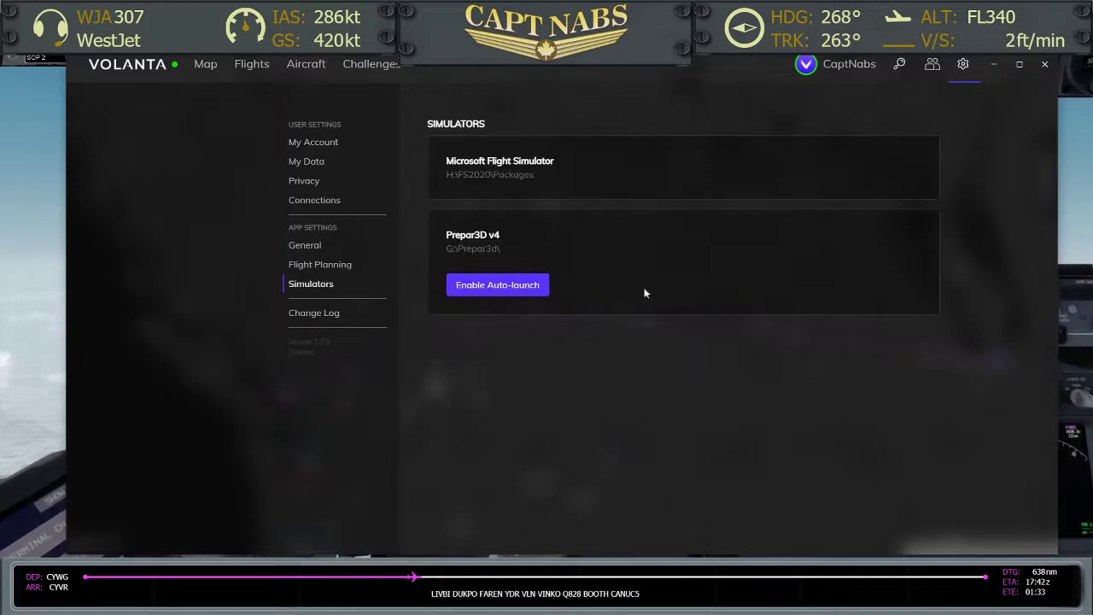
left_click(520, 292)
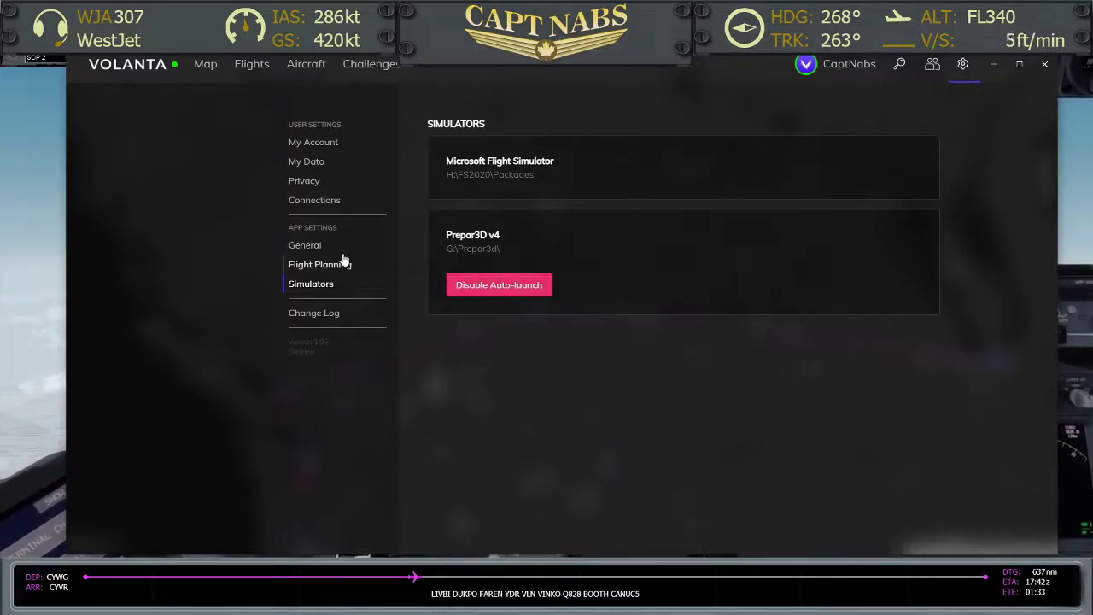
left_click(318, 249)
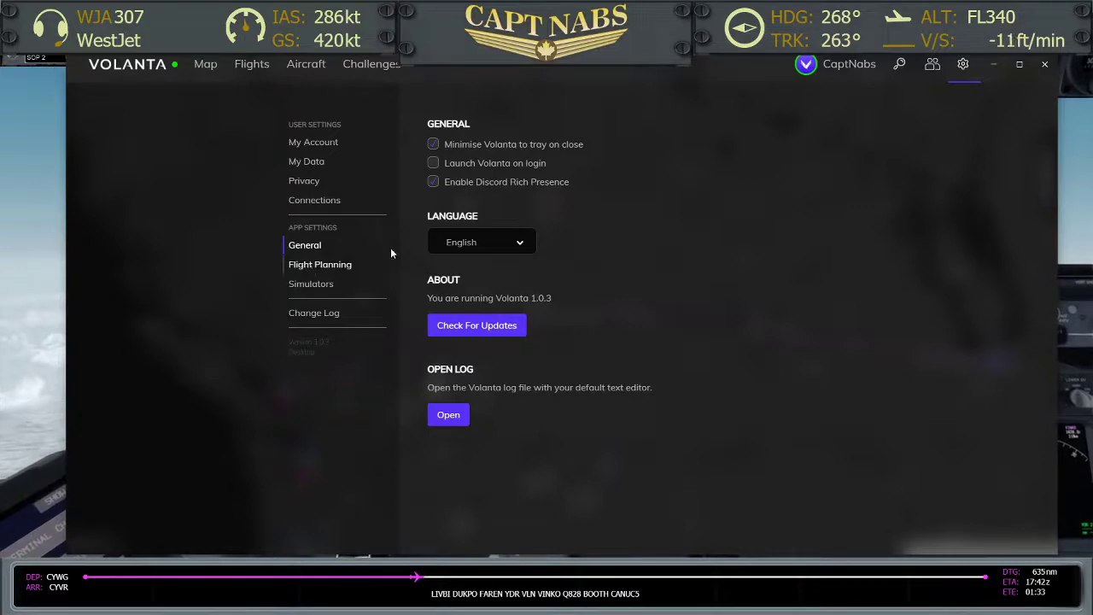
Step: Return to the map, centre it on the active flight's aircraft and check the flight's available actions
left_click(207, 65)
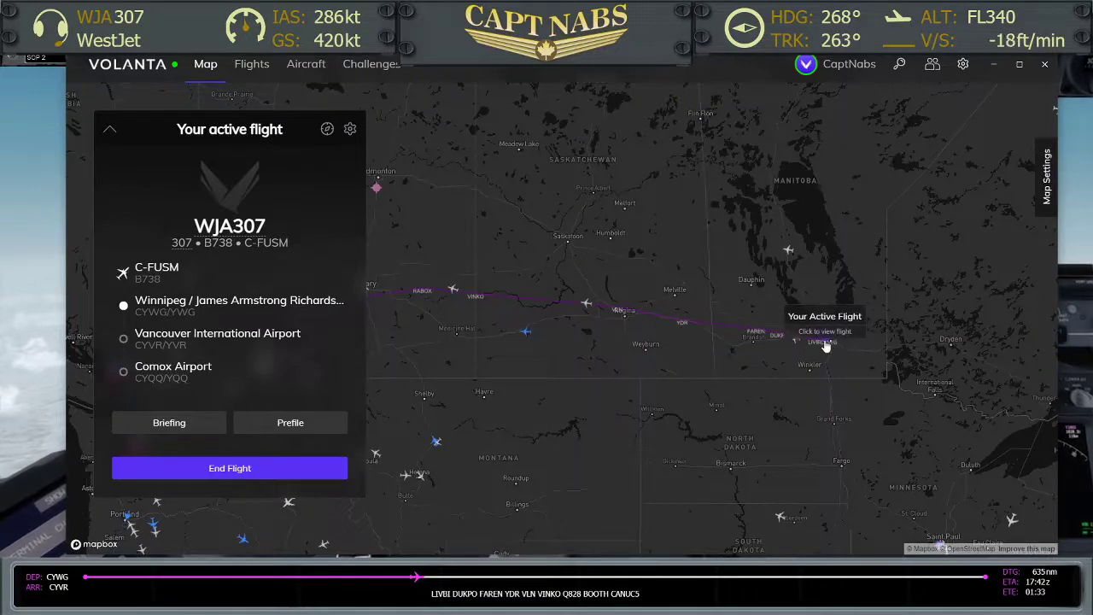
mouse_move(527, 342)
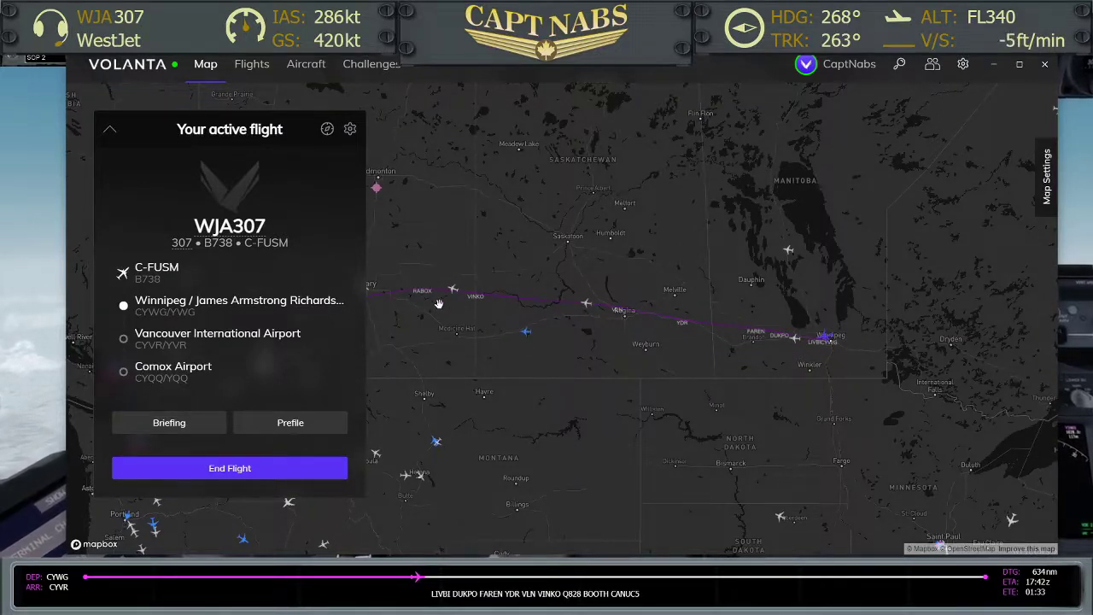
left_click(326, 129)
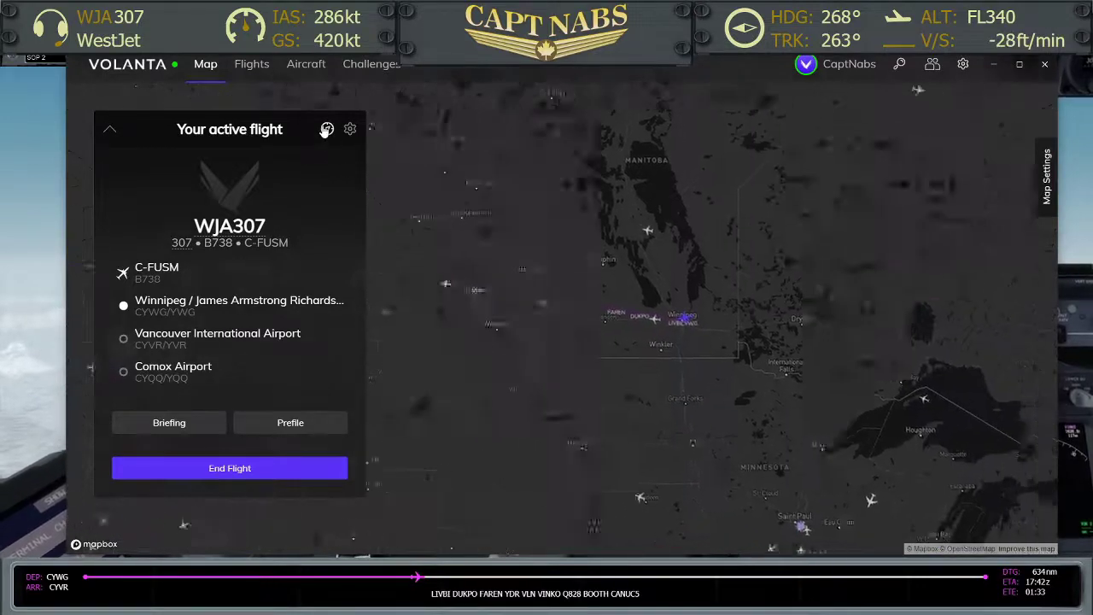
left_click(350, 129)
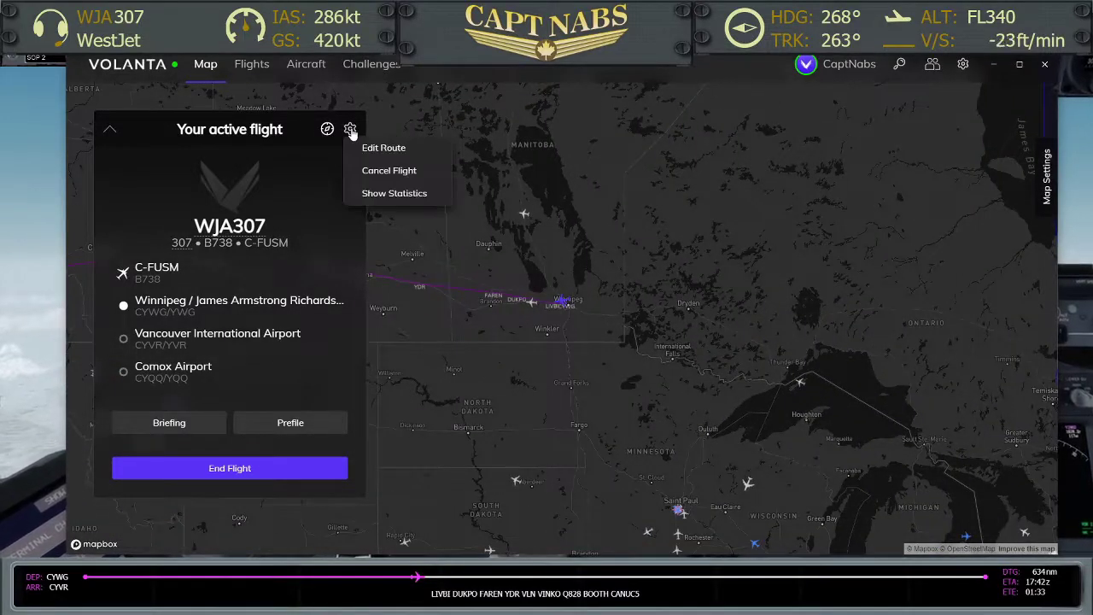
left_click(350, 130)
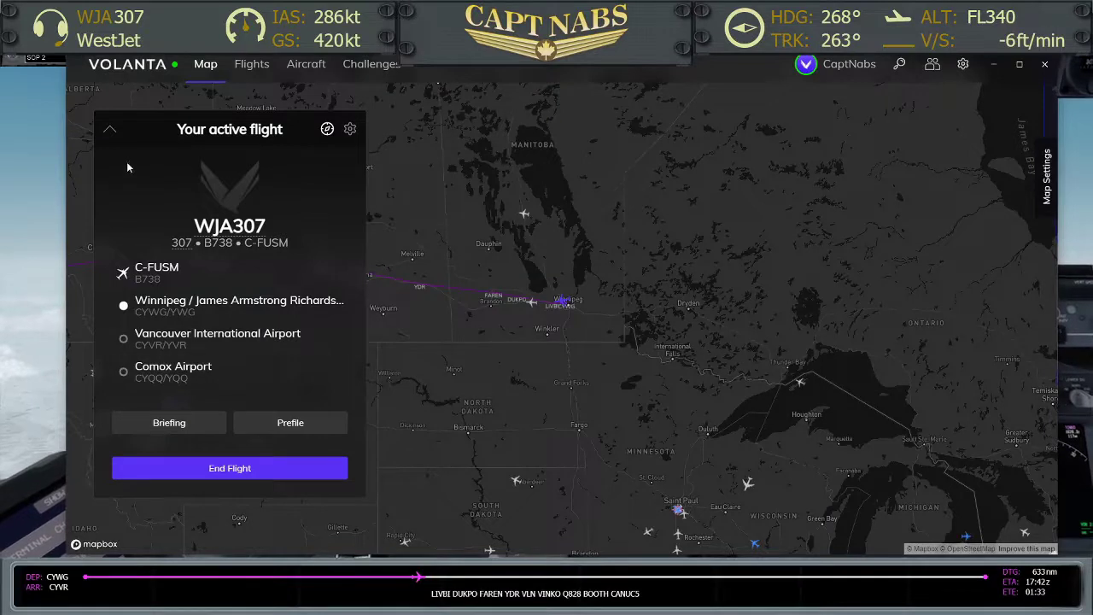
Step: Look through the flight history, aircraft fleet, challenges and profile statistics, and open the search for airports, flights or users
left_click(109, 134)
left_click(248, 70)
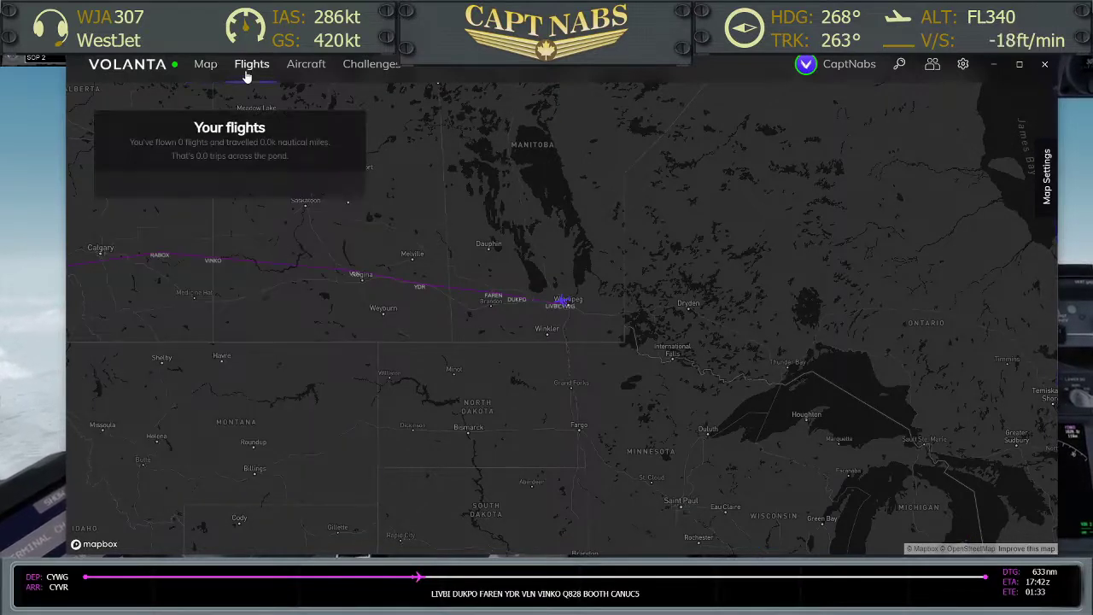
left_click(314, 71)
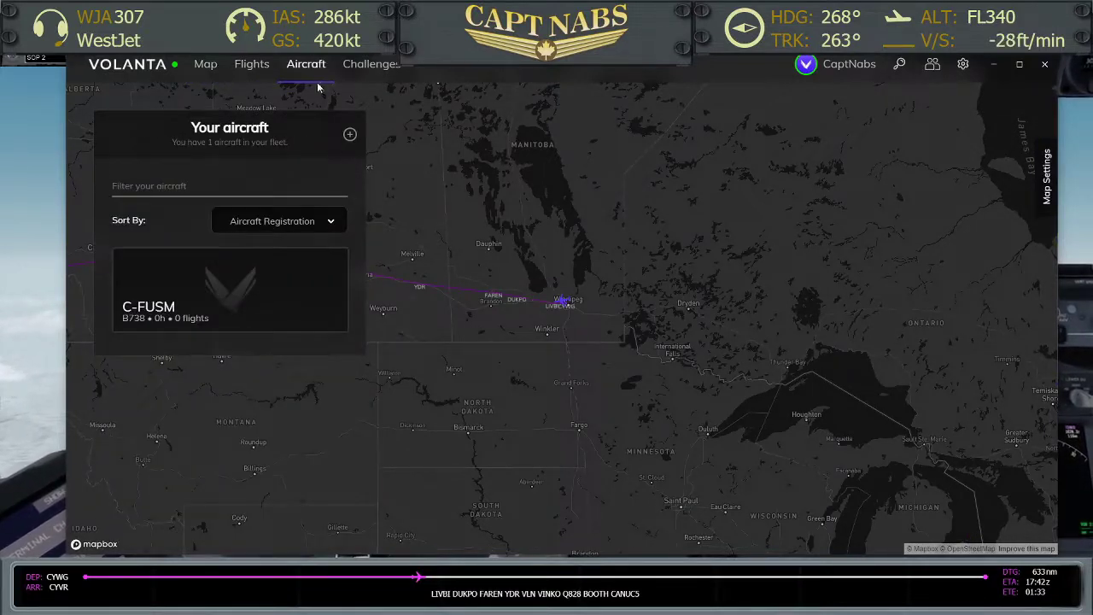
left_click(352, 70)
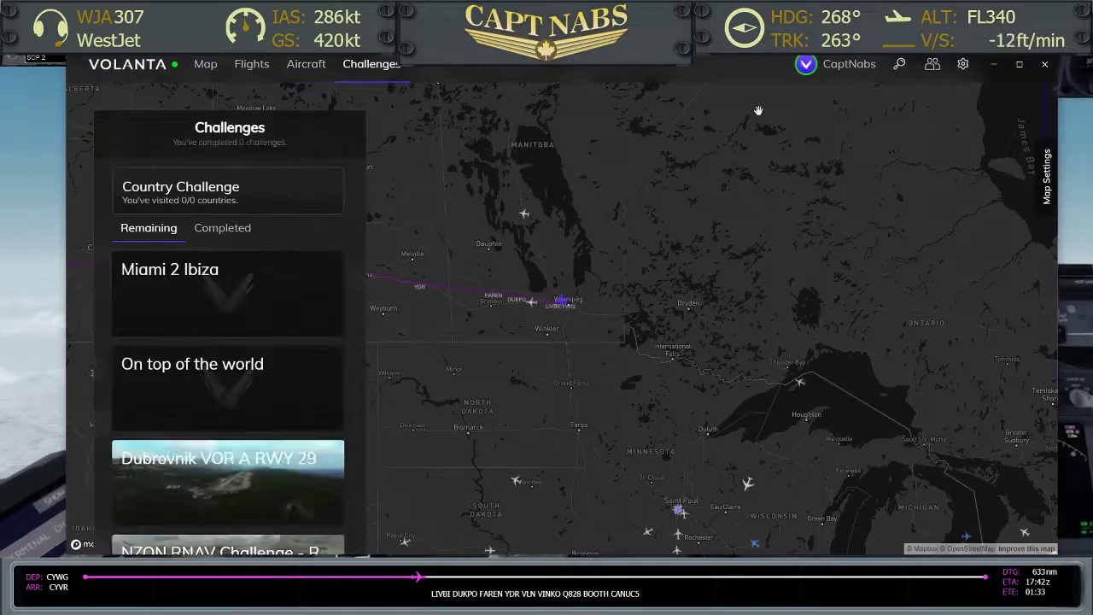
left_click(837, 73)
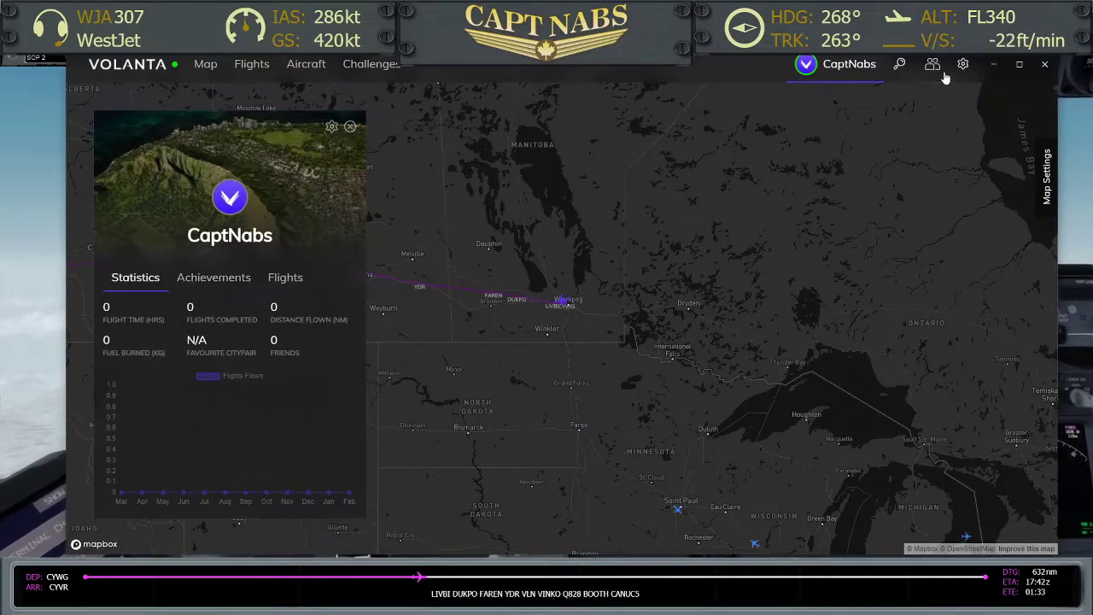
left_click(900, 65)
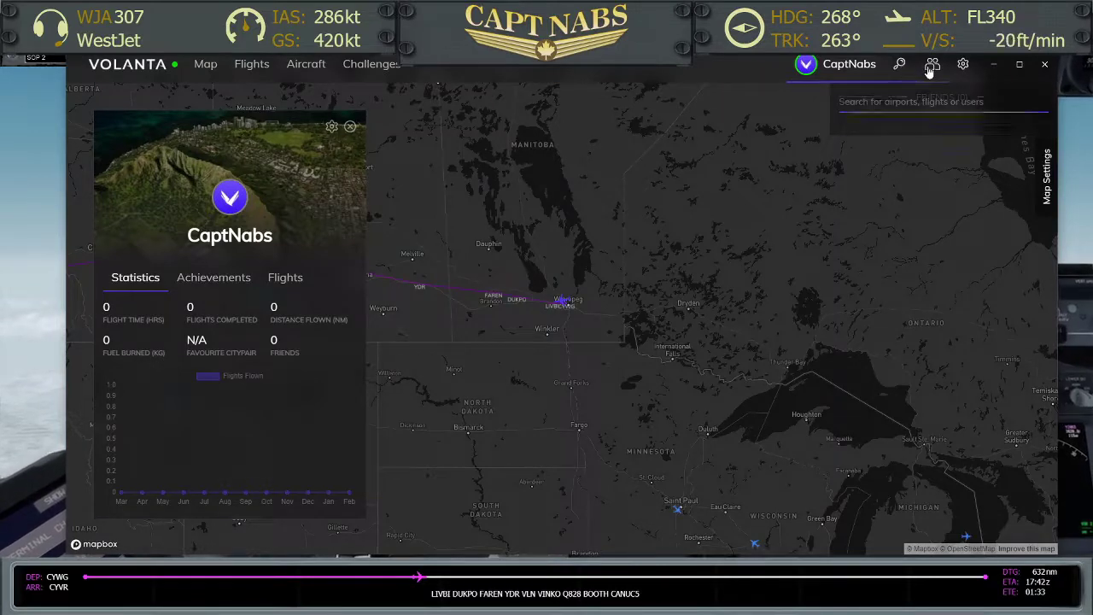
Step: Review the account, connections, general, flight planning and simulator settings
left_click(962, 64)
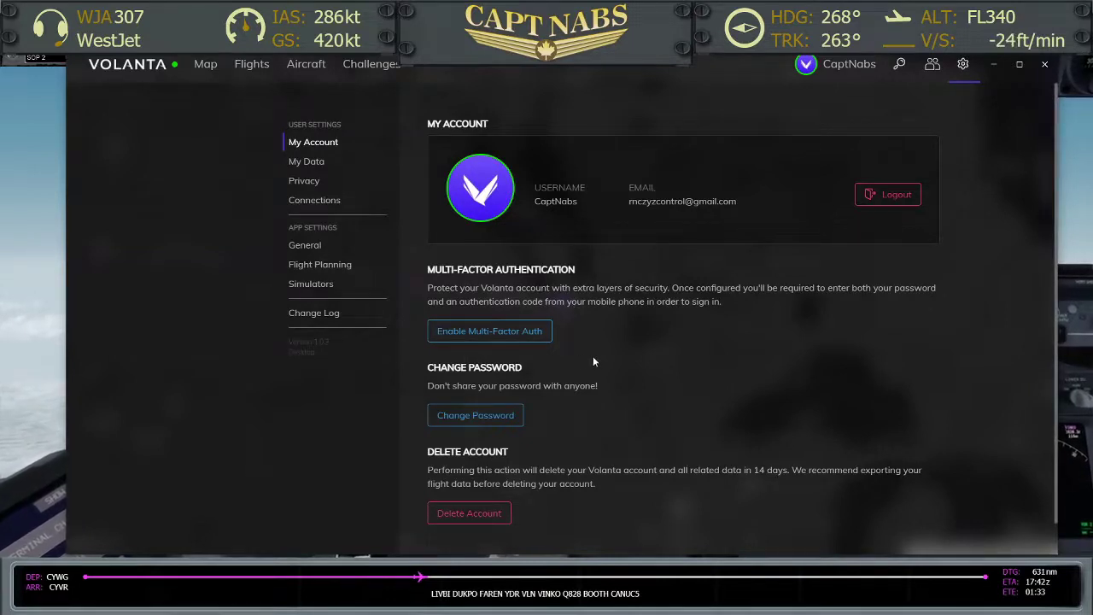
scroll(563, 474, "down", 1)
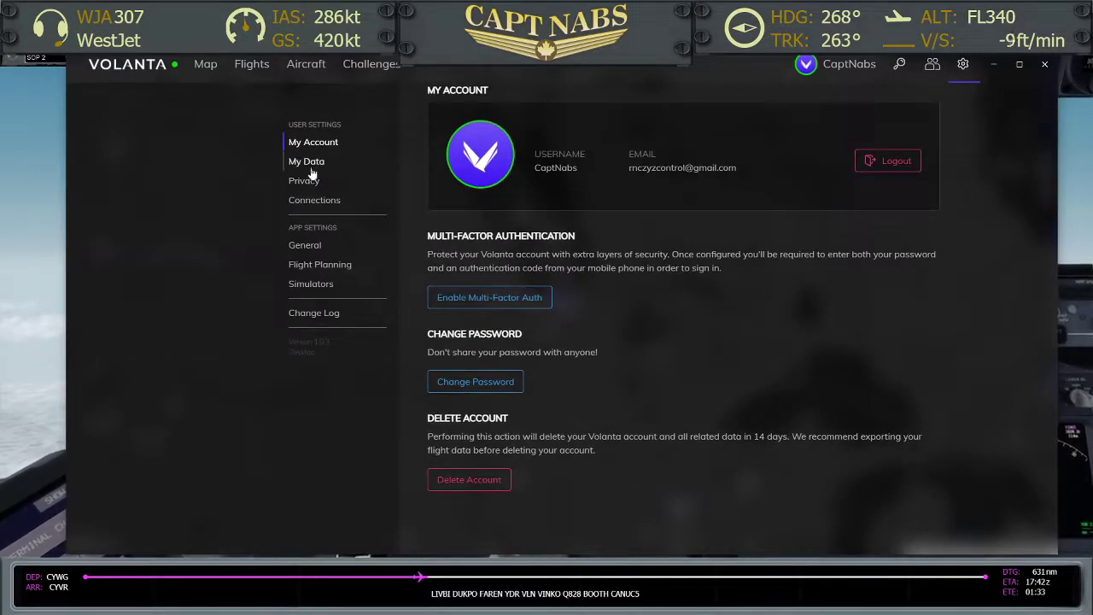
left_click(315, 204)
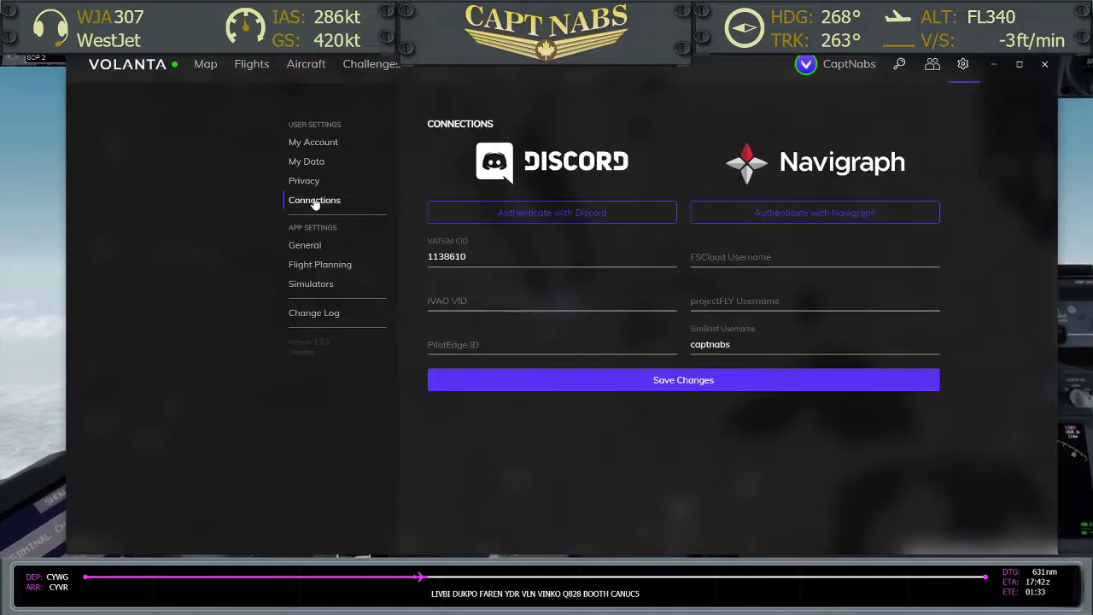
left_click(296, 246)
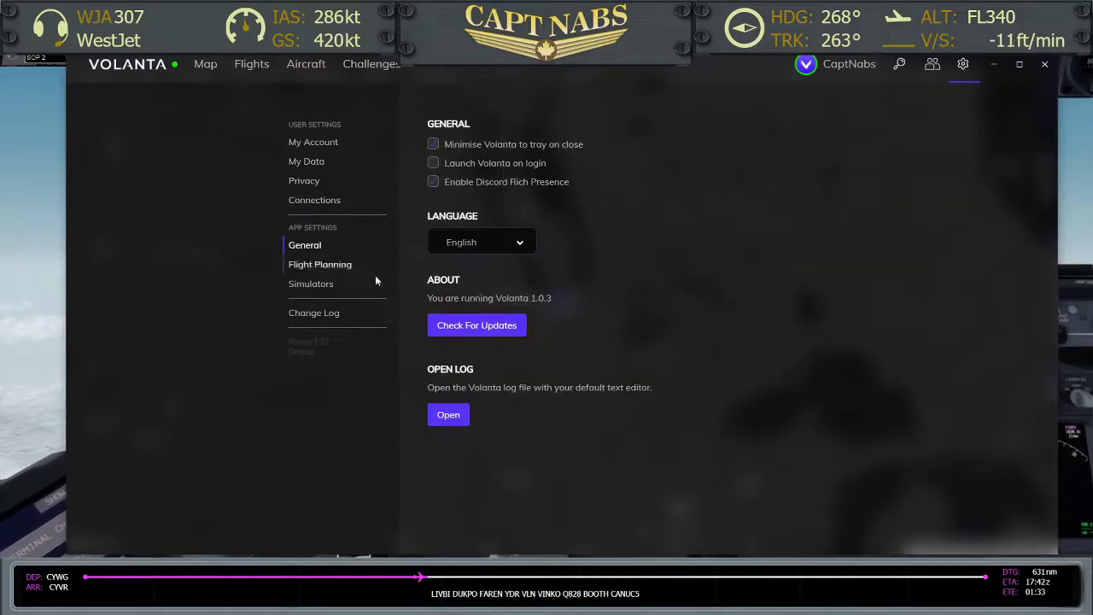
left_click(321, 264)
left_click(309, 287)
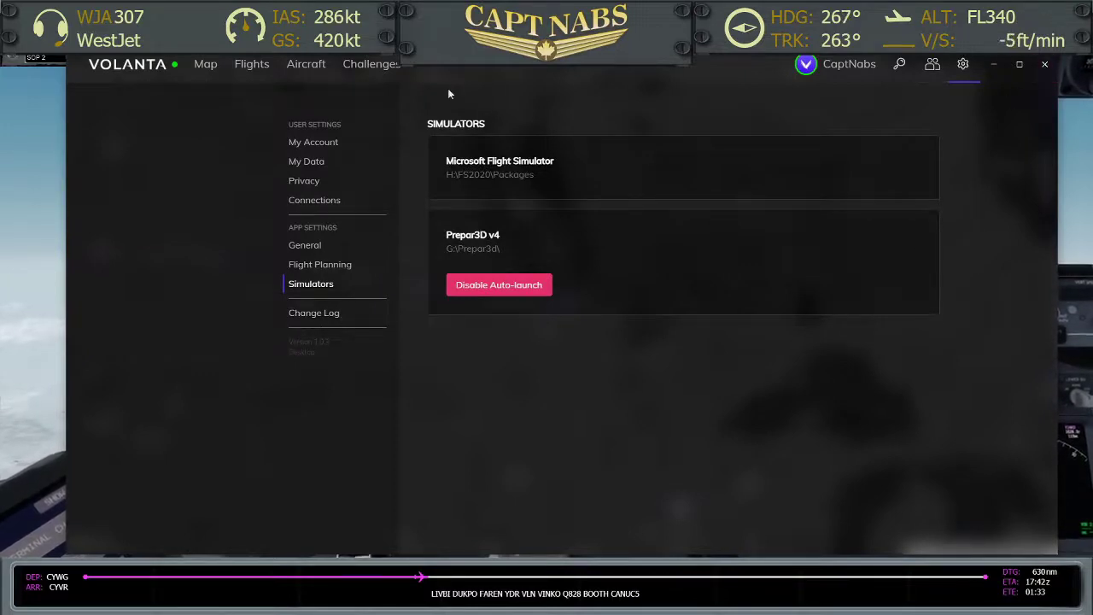
Step: Return to the map and examine the active flight's aircraft and airport choices and its available actions
left_click(205, 64)
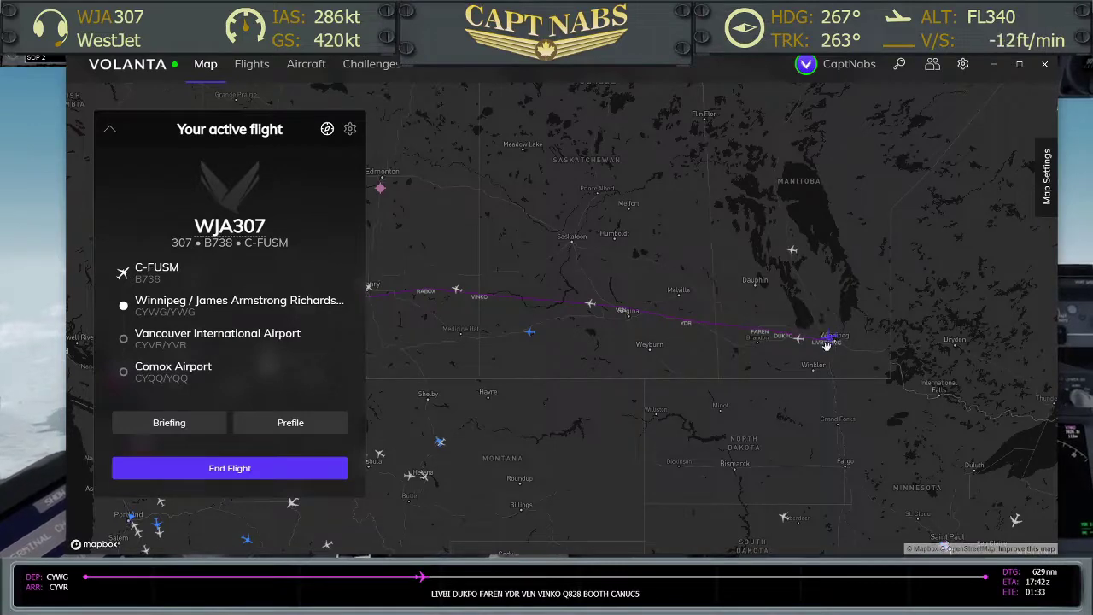
scroll(834, 340, "up", 2)
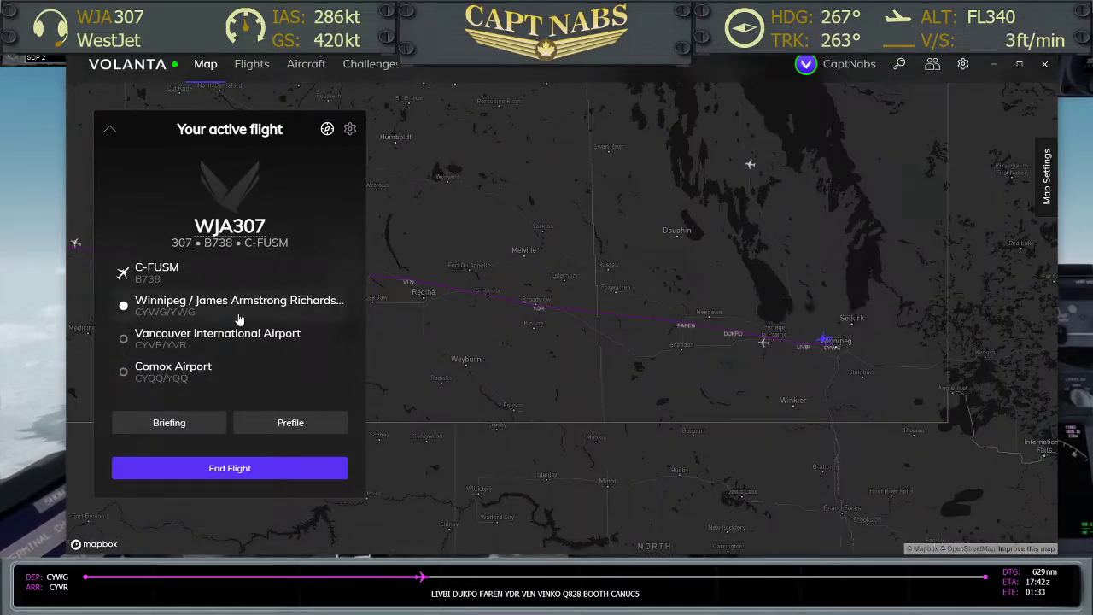
left_click(148, 275)
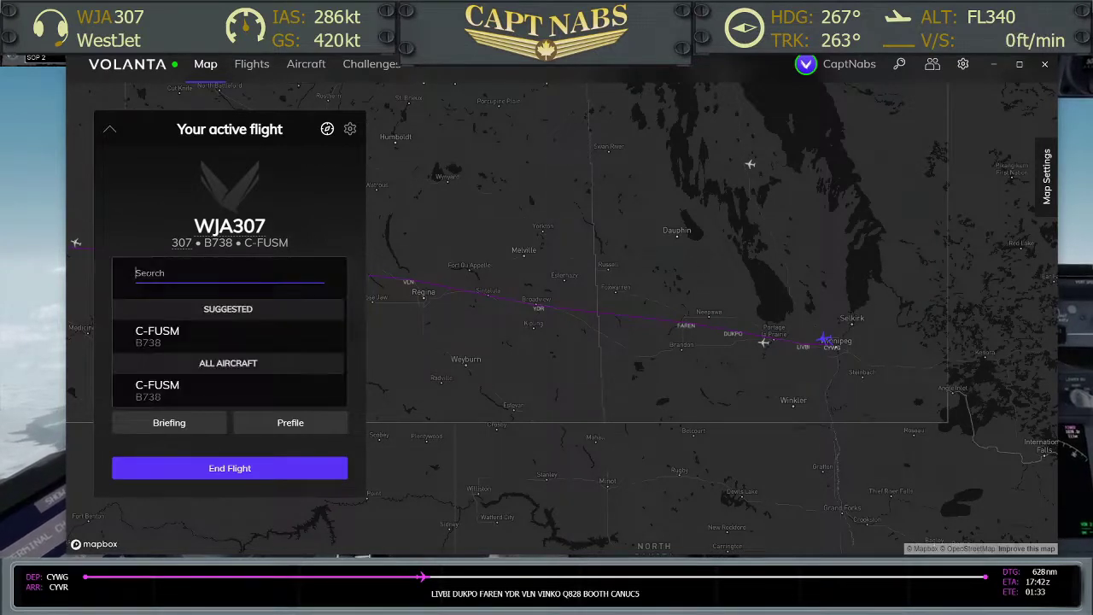
left_click(70, 210)
left_click(169, 336)
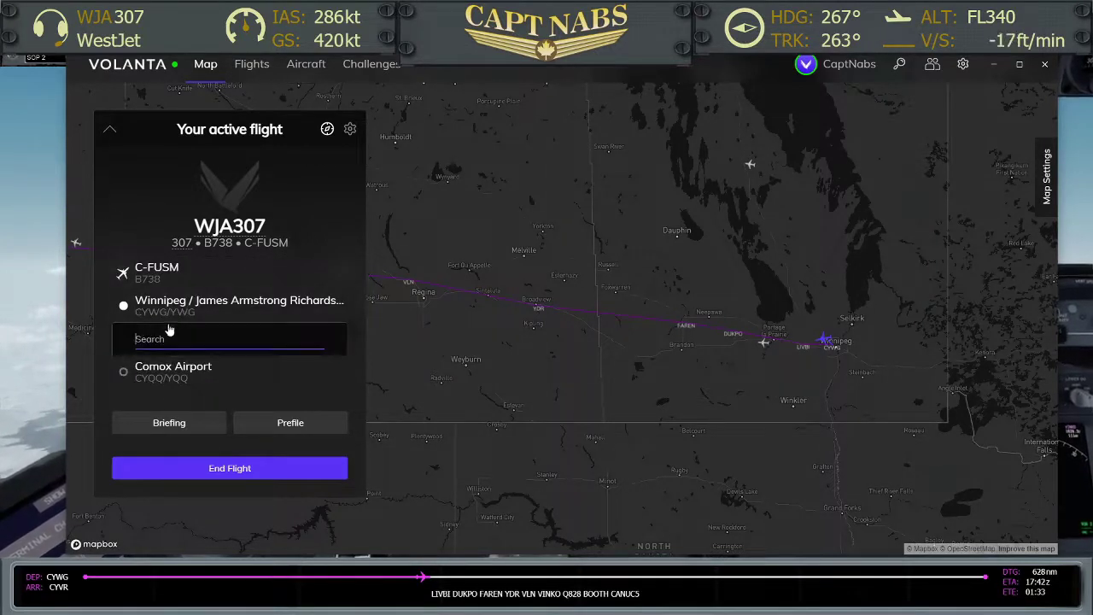
left_click(167, 309)
left_click(152, 212)
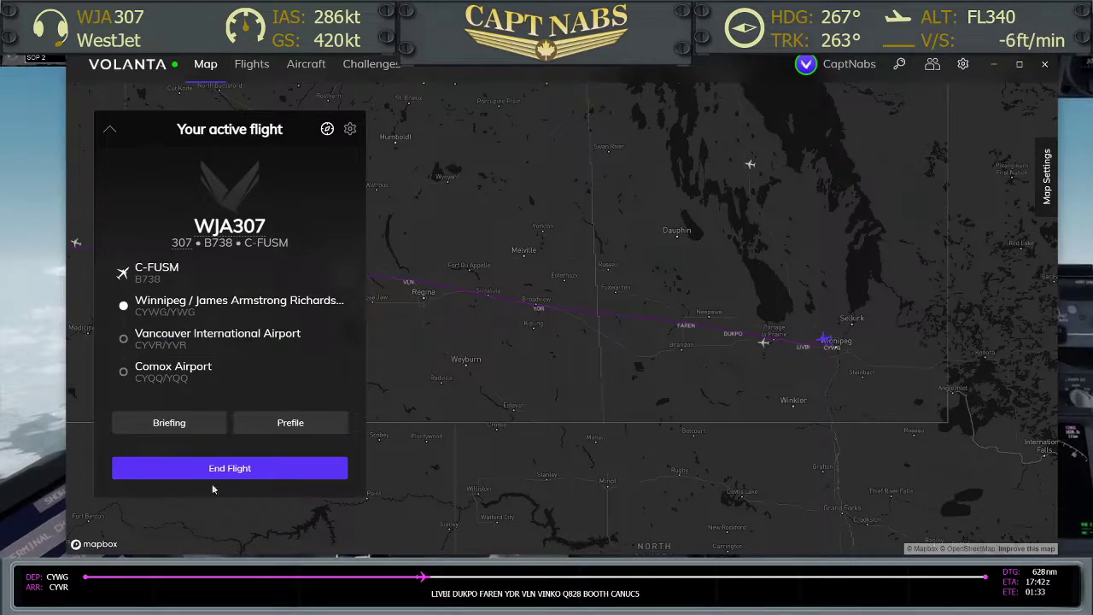
left_click(350, 130)
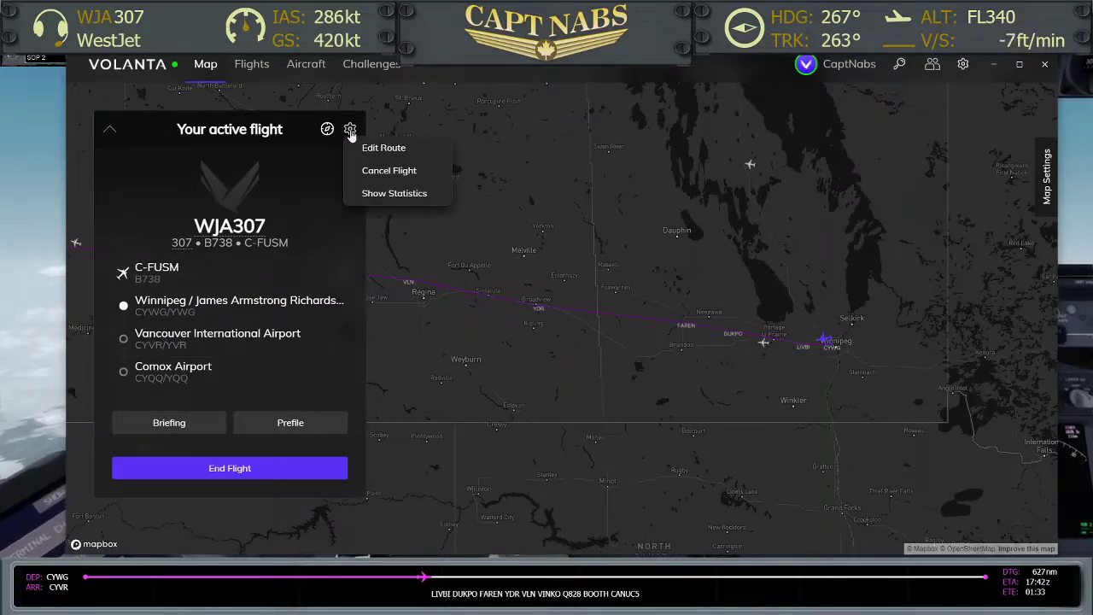
Step: Close Volanta and, in the restarted session, import the SimBrief flight plan WJA307 (CYWG-CYVR) into the active flight
left_click(1040, 72)
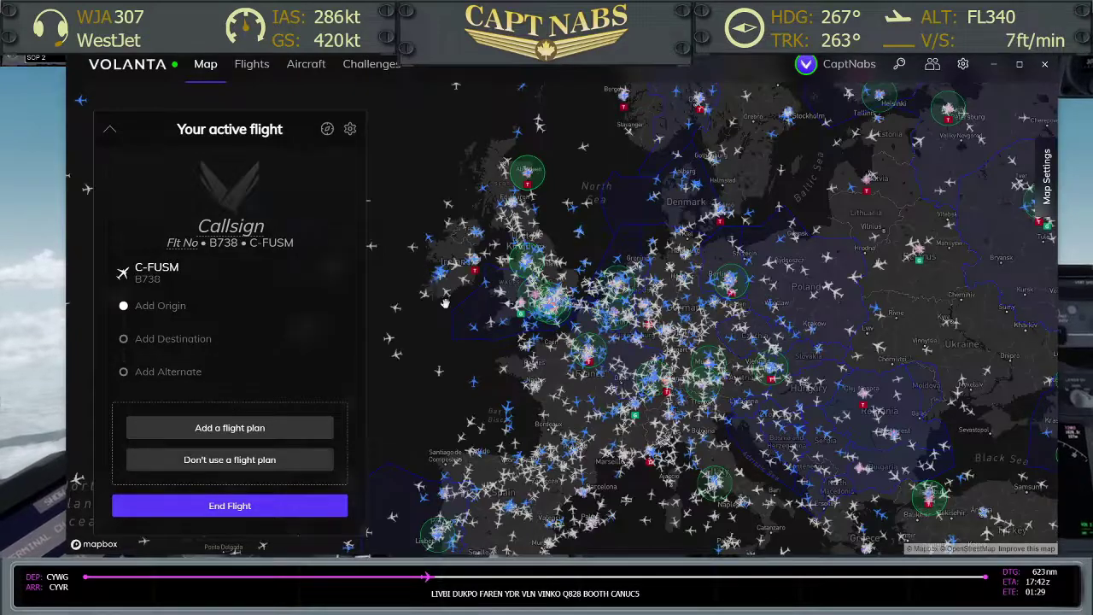
left_click(271, 431)
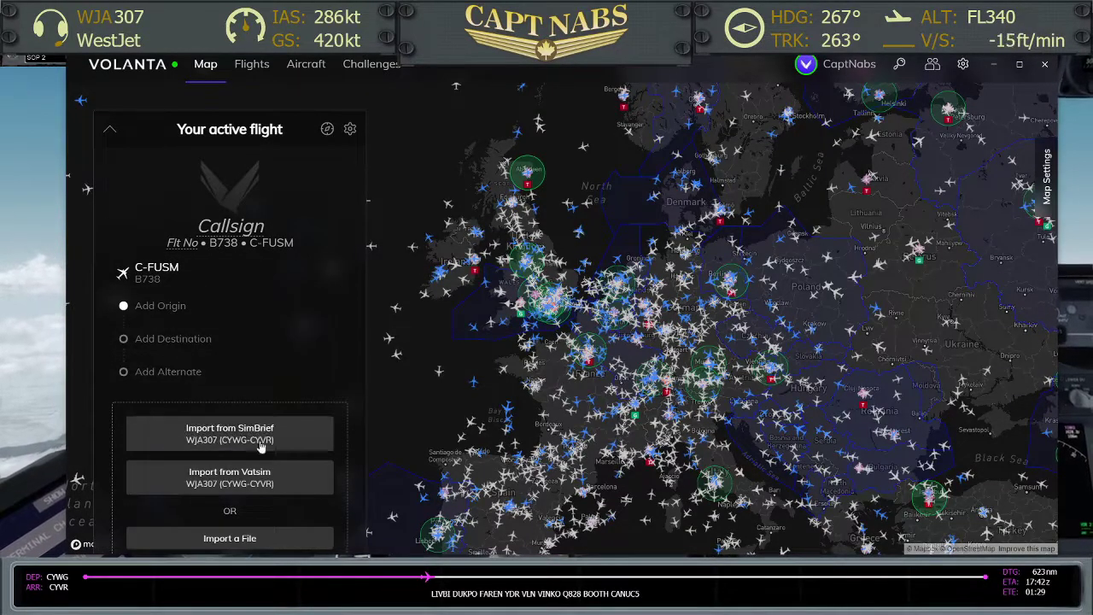
left_click(257, 437)
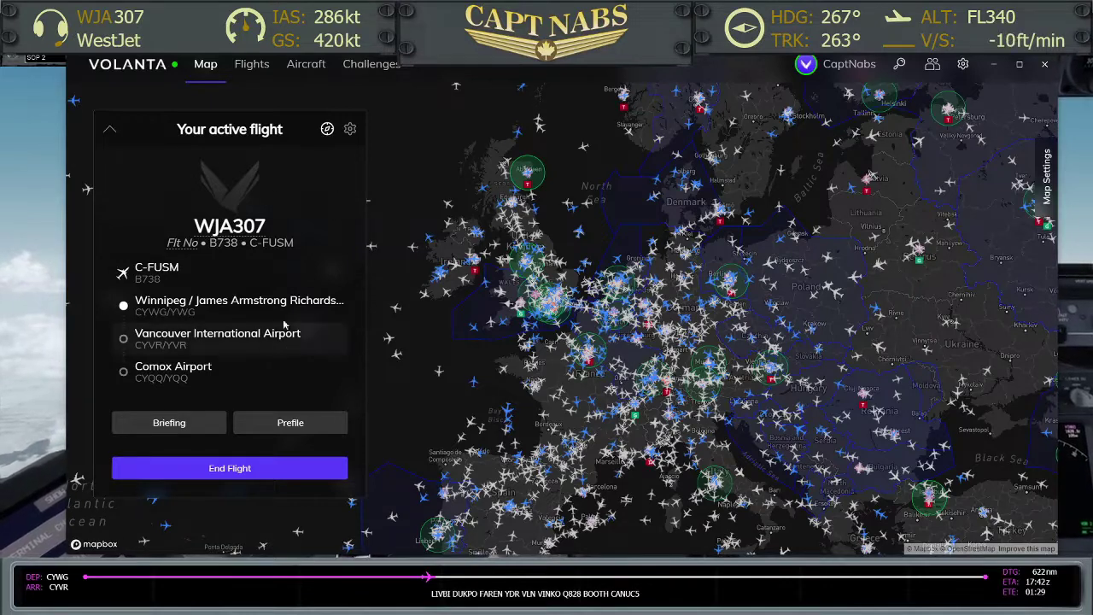
Step: Recheck the simulator and general settings in the restarted session, and view the data import, privacy and account options
left_click(963, 65)
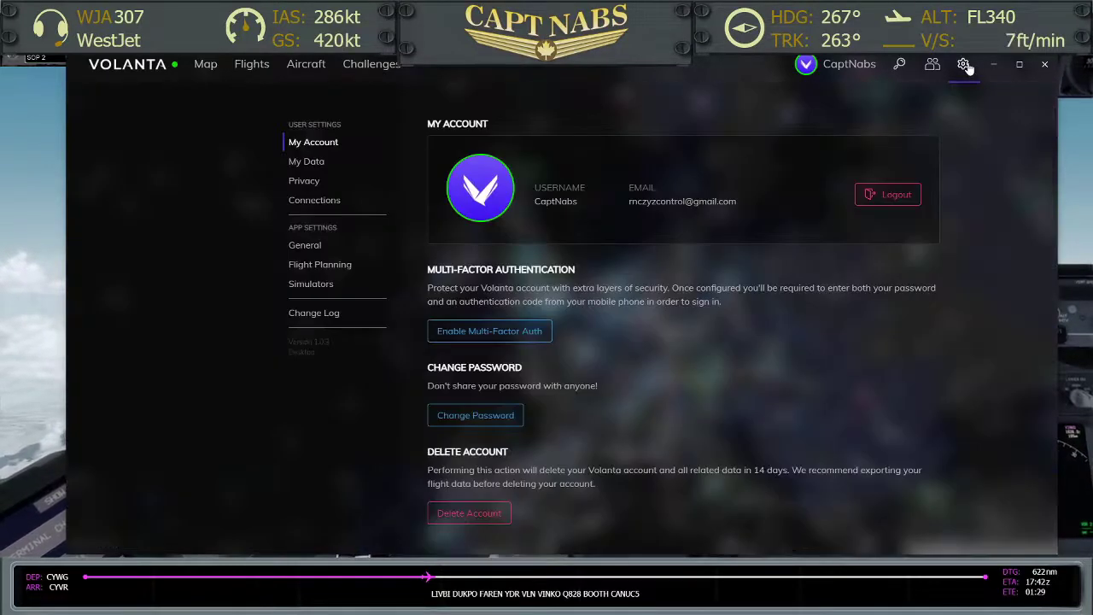
left_click(320, 284)
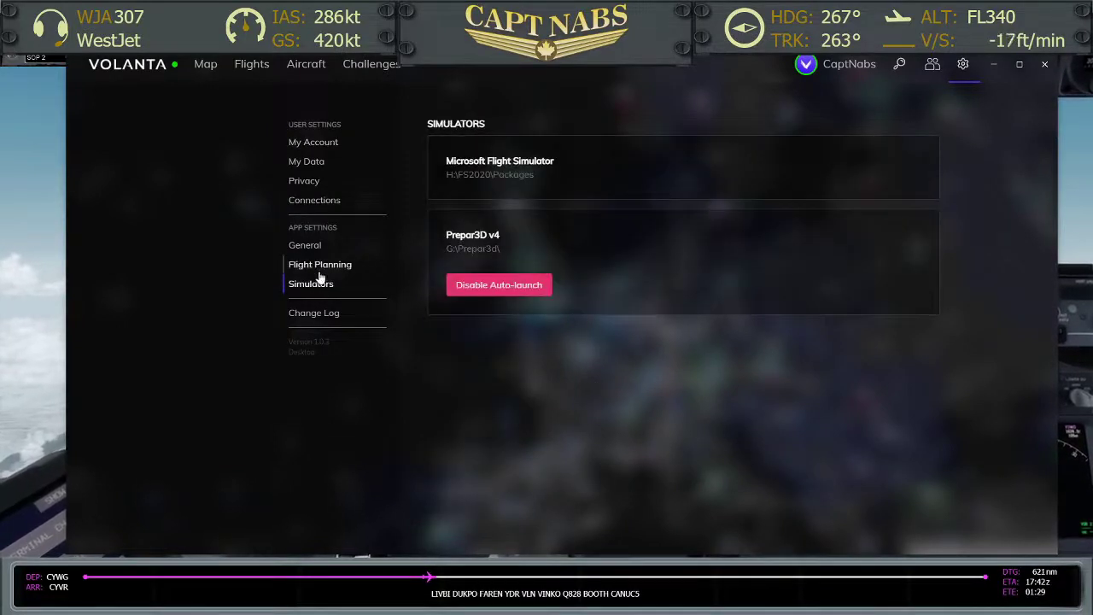
left_click(321, 272)
left_click(307, 248)
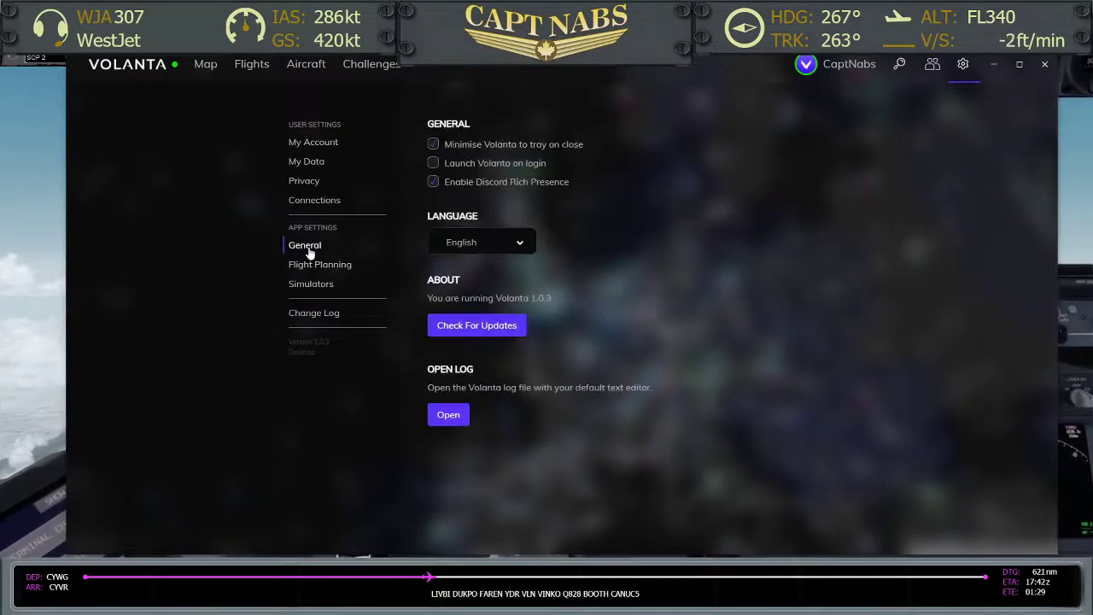
left_click(315, 205)
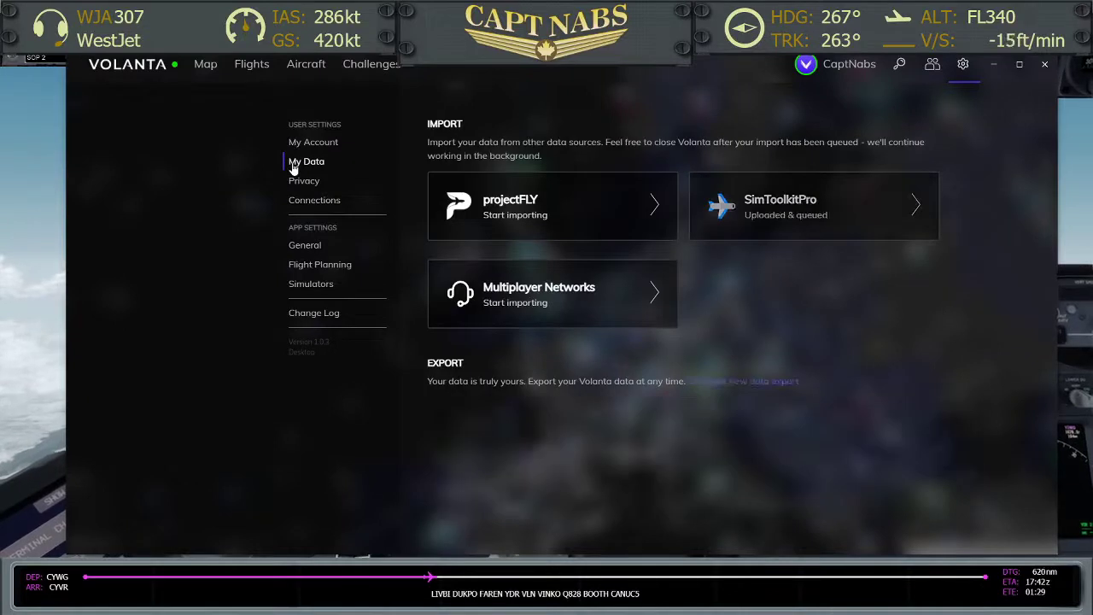
left_click(304, 185)
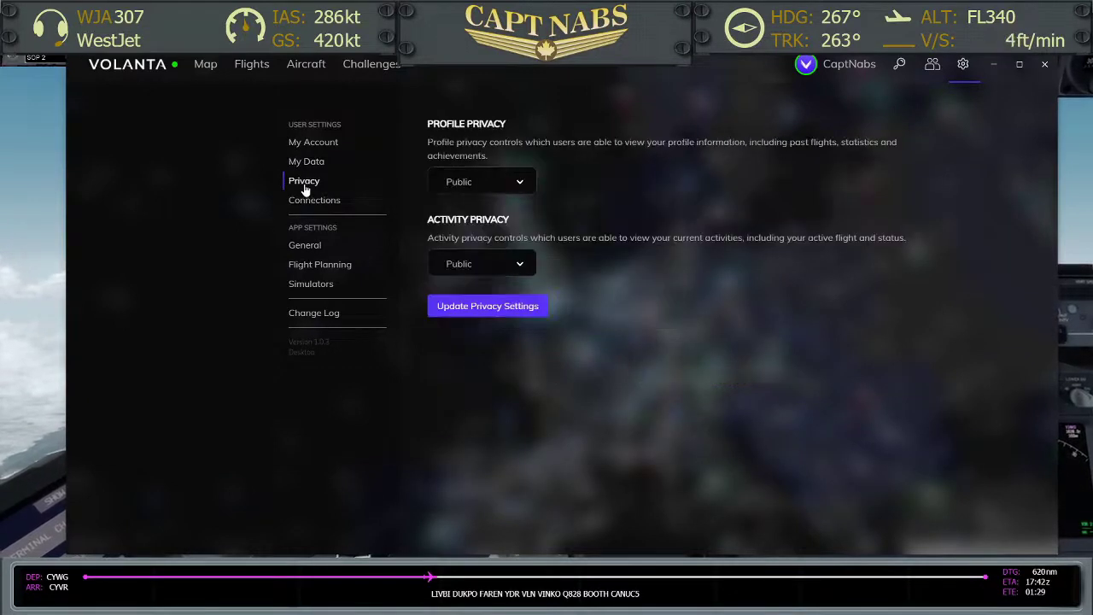
left_click(314, 146)
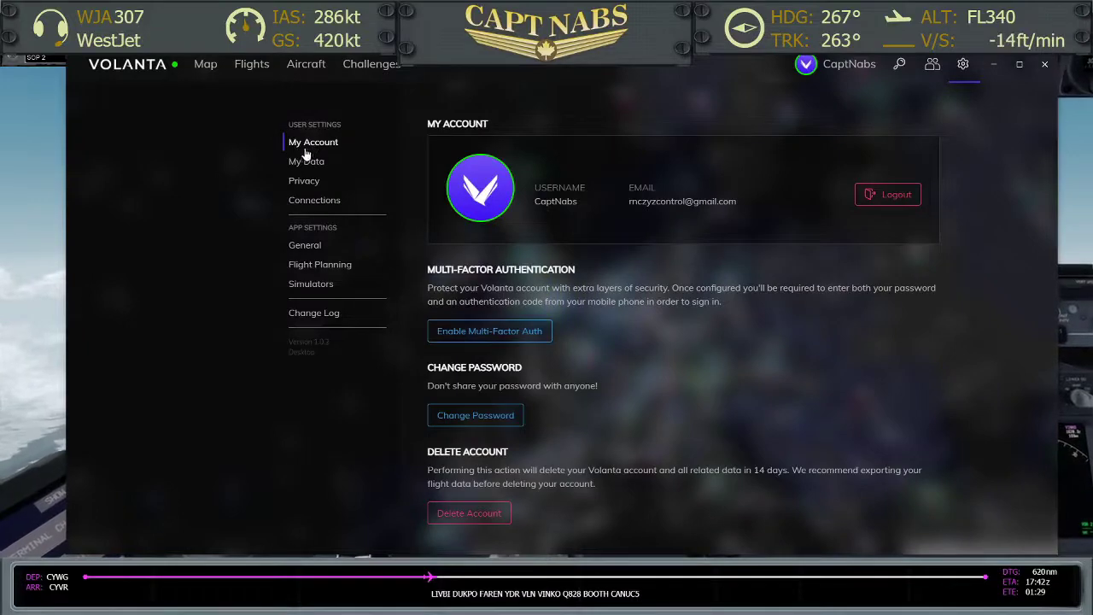
Step: Check the flight history, the aircraft fleet and the remaining challenges again after the restart
left_click(253, 65)
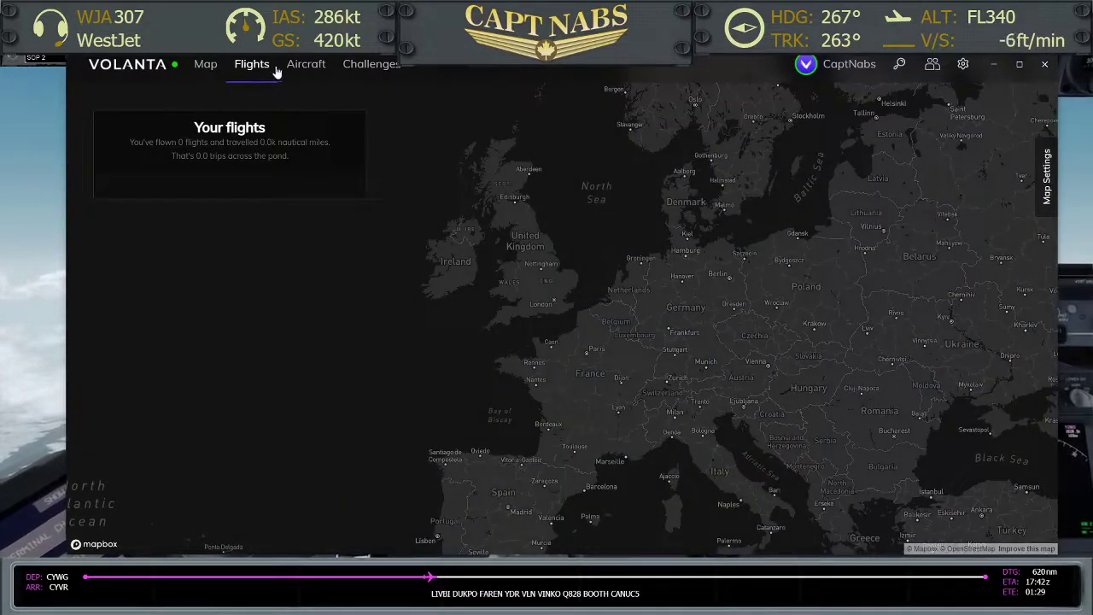
left_click(318, 68)
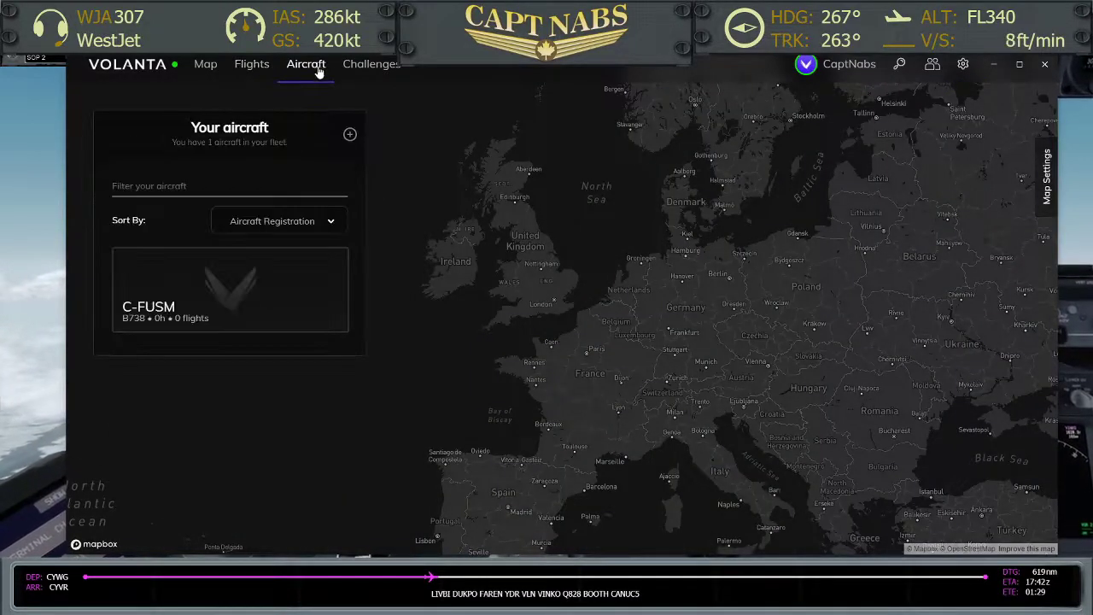
left_click(359, 73)
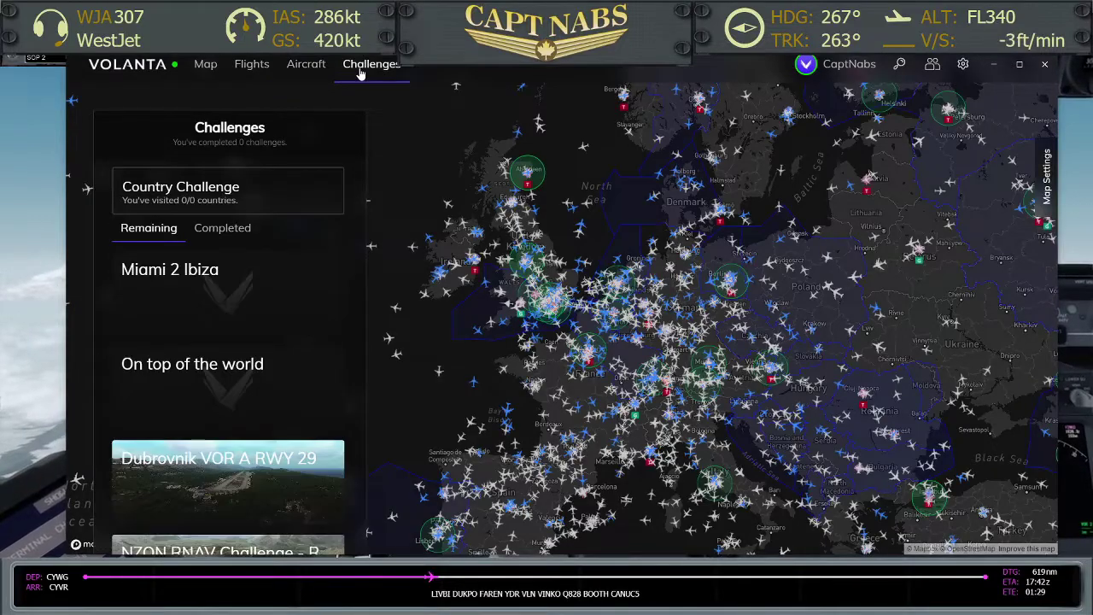
Step: Find the live WJA307 aircraft along the route on the map, view its flight details and close them
left_click(205, 65)
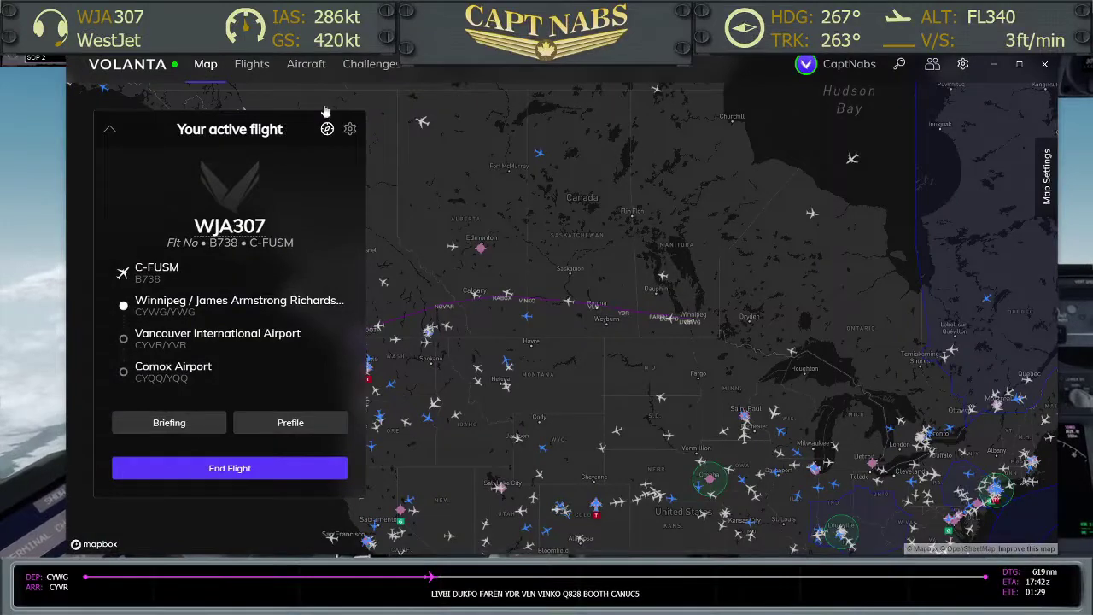
scroll(588, 351, "up", 5)
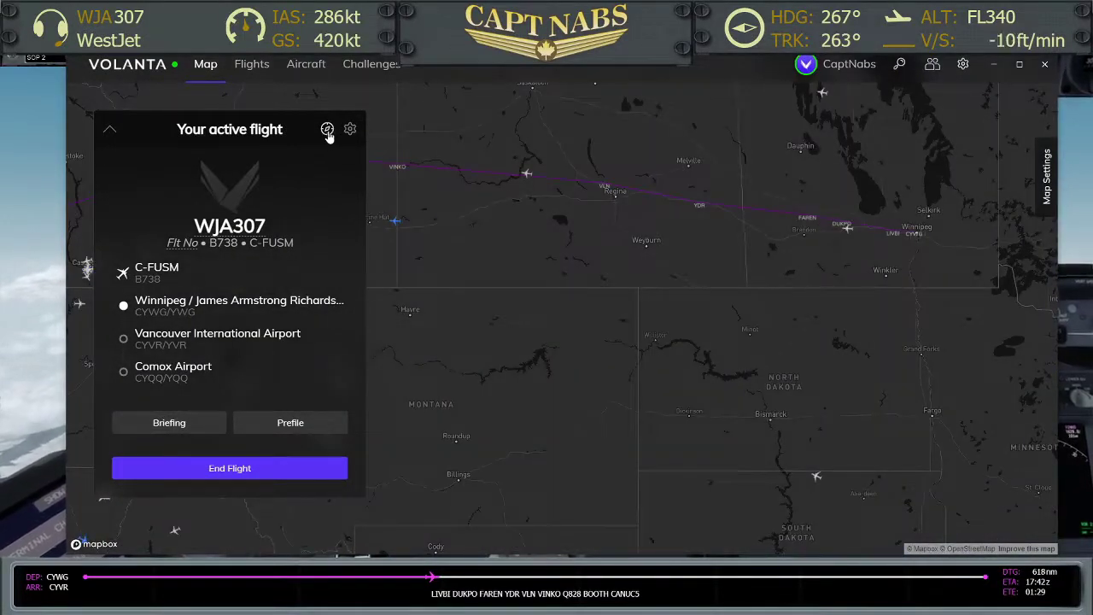
left_click_drag(525, 302, 531, 313)
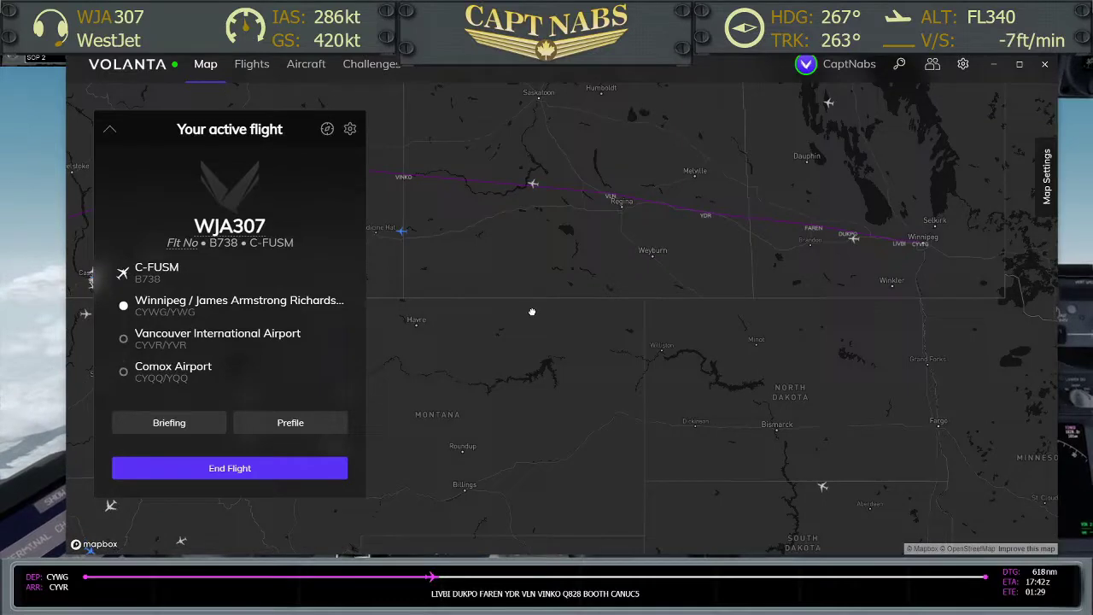
left_click(537, 187)
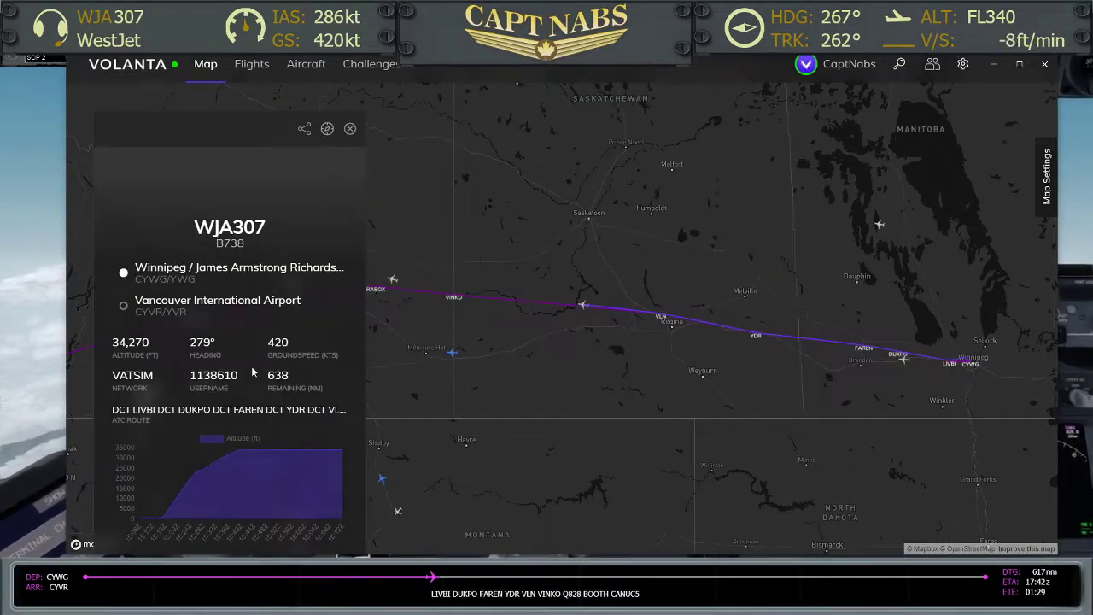
left_click(327, 128)
left_click(350, 128)
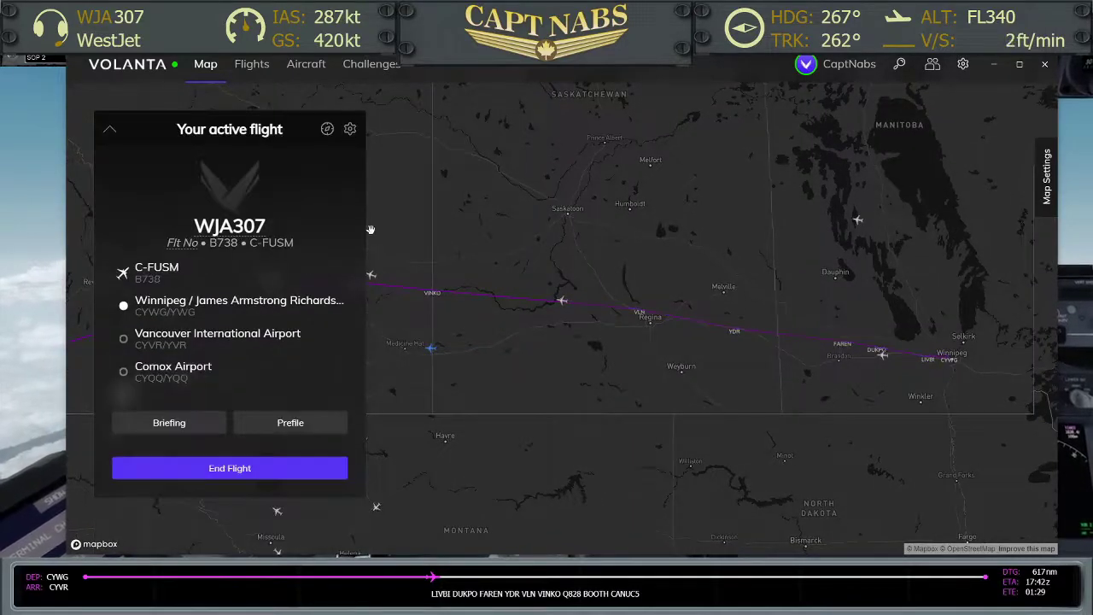
Step: Look over the map east of Winnipeg across Ontario and bring the WJA307 route in western Canada back into view
left_click_drag(692, 434, 438, 386)
left_click_drag(749, 381, 598, 454)
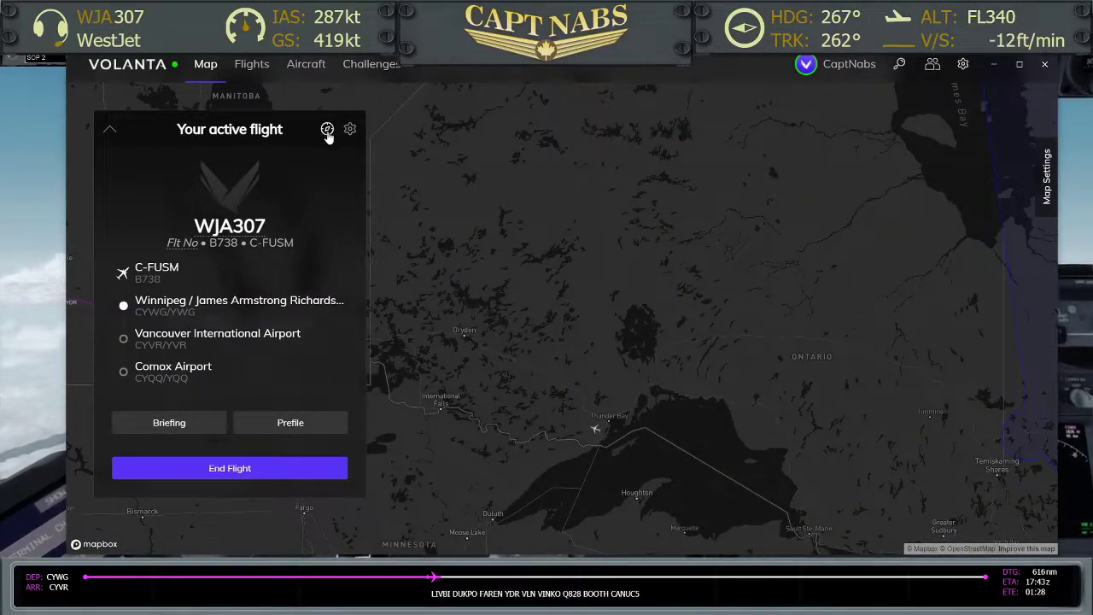
left_click_drag(441, 239, 632, 244)
scroll(620, 359, "down", 5)
left_click_drag(620, 409, 683, 396)
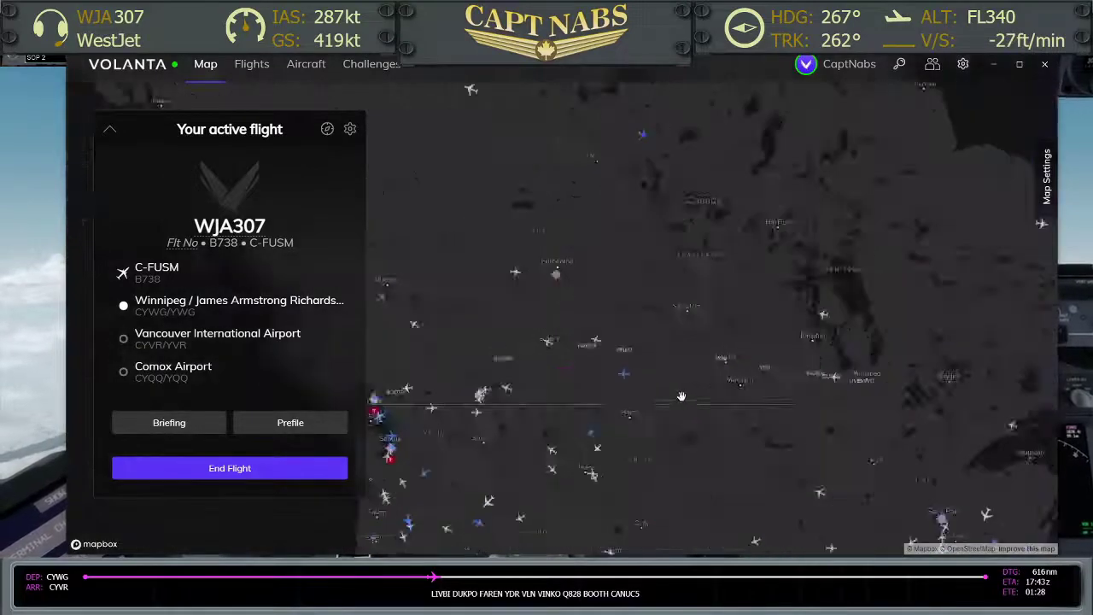
Step: Follow the WJA307 route on the map from Winnipeg west to Calgary, and view the traffic across North America
scroll(767, 348, "up", 5)
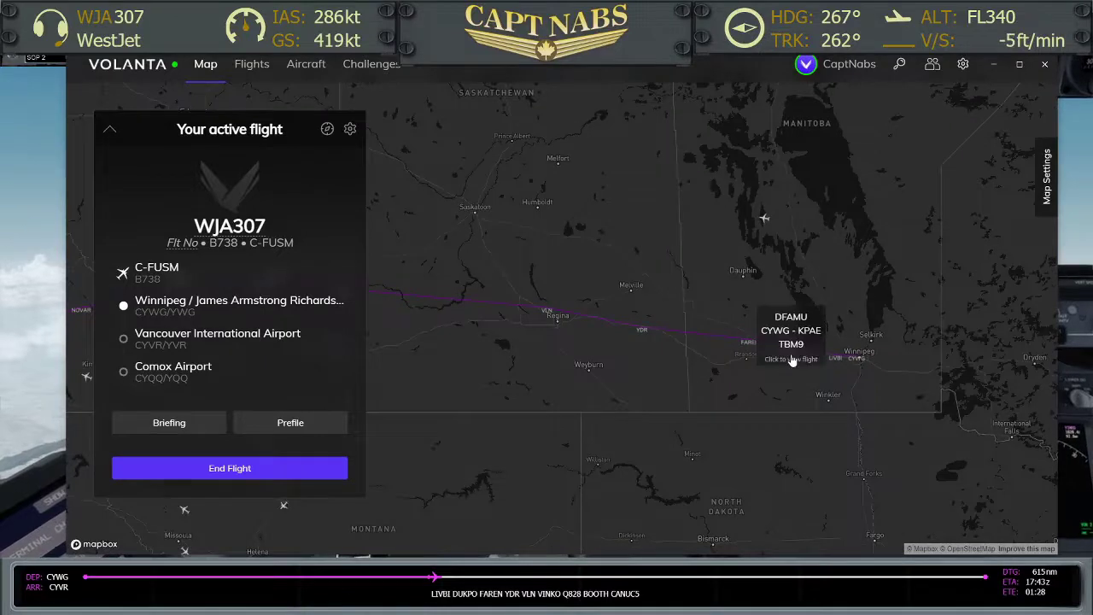
left_click_drag(602, 355, 752, 364)
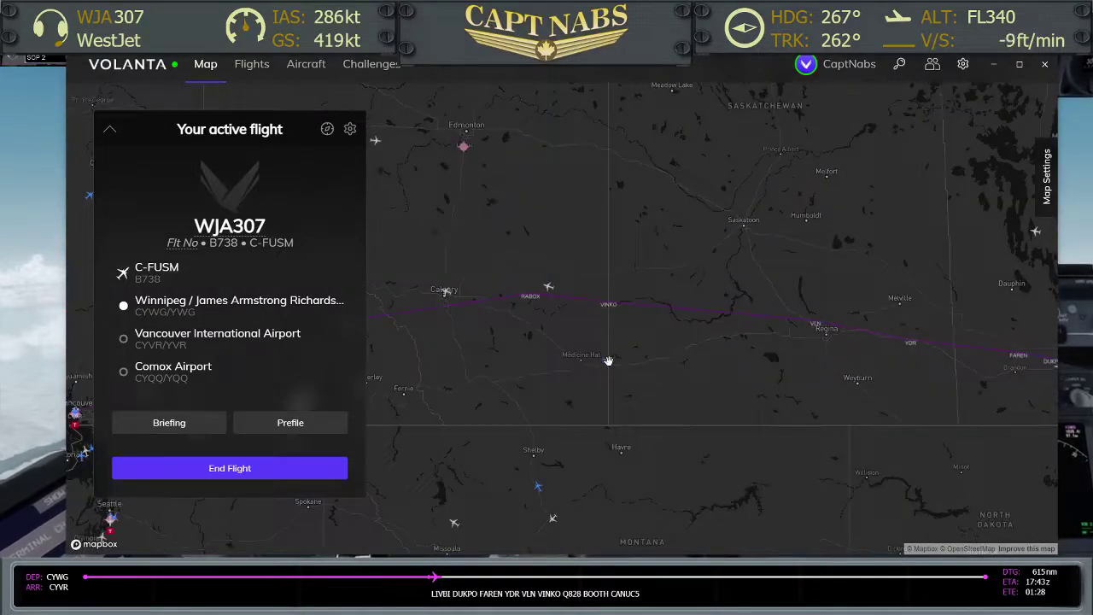
mouse_move(611, 364)
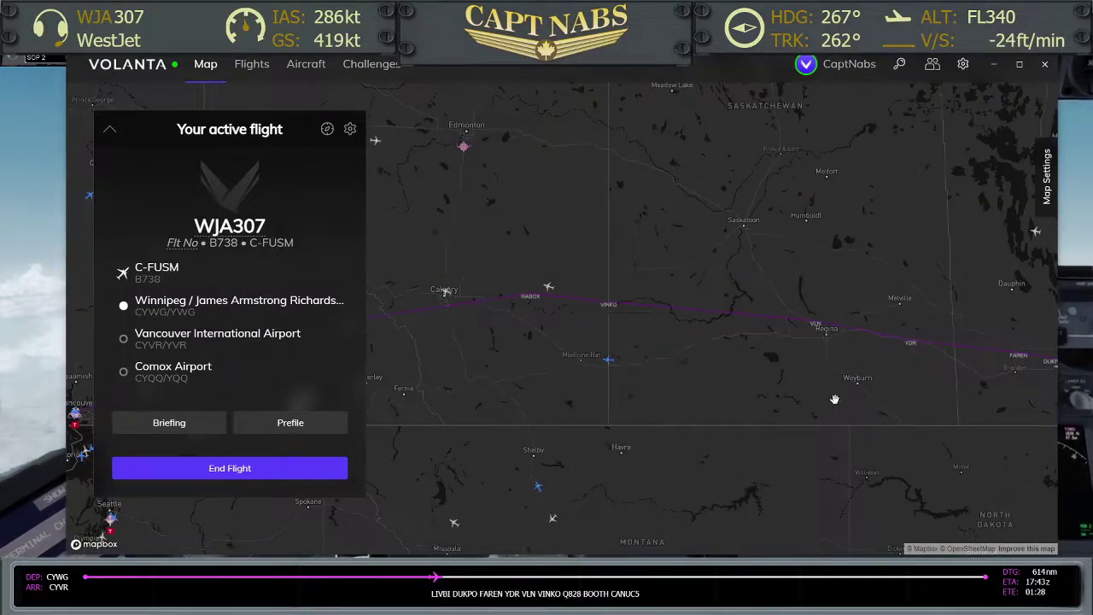
scroll(578, 359, "down", 5)
scroll(461, 333, "down", 2)
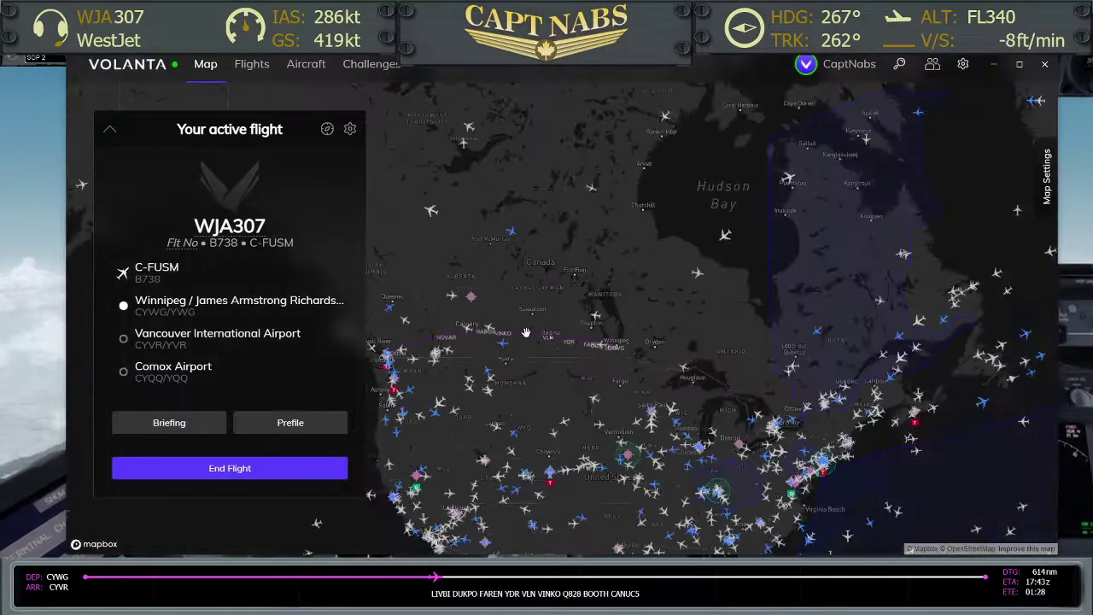
left_click_drag(595, 381, 692, 381)
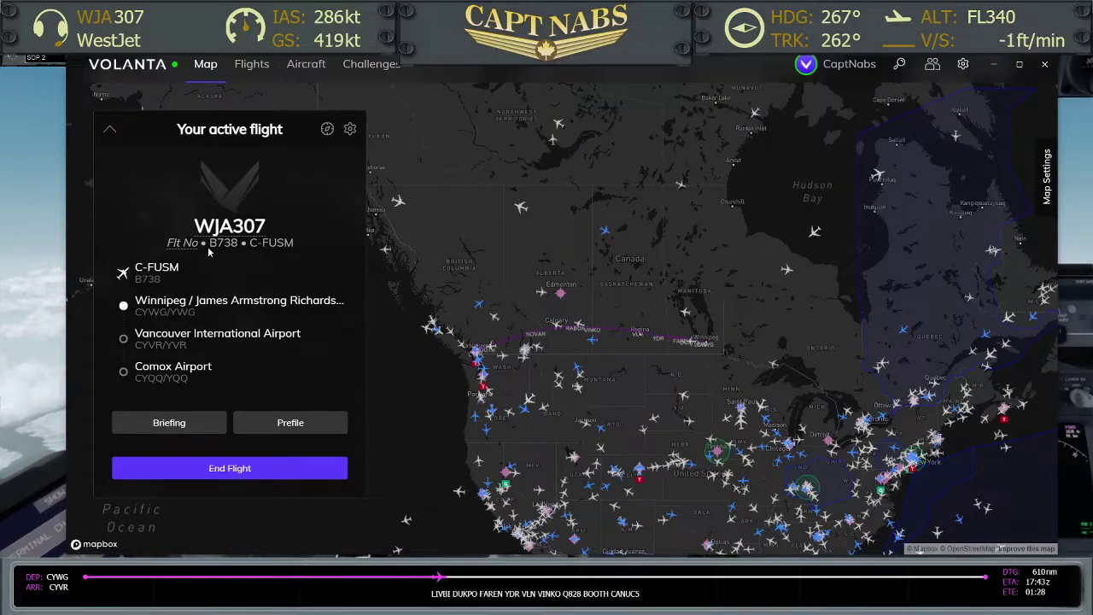
Step: Locate the active WJA307 aircraft on its route and view its surroundings between Calgary and Winnipeg
left_click(182, 269)
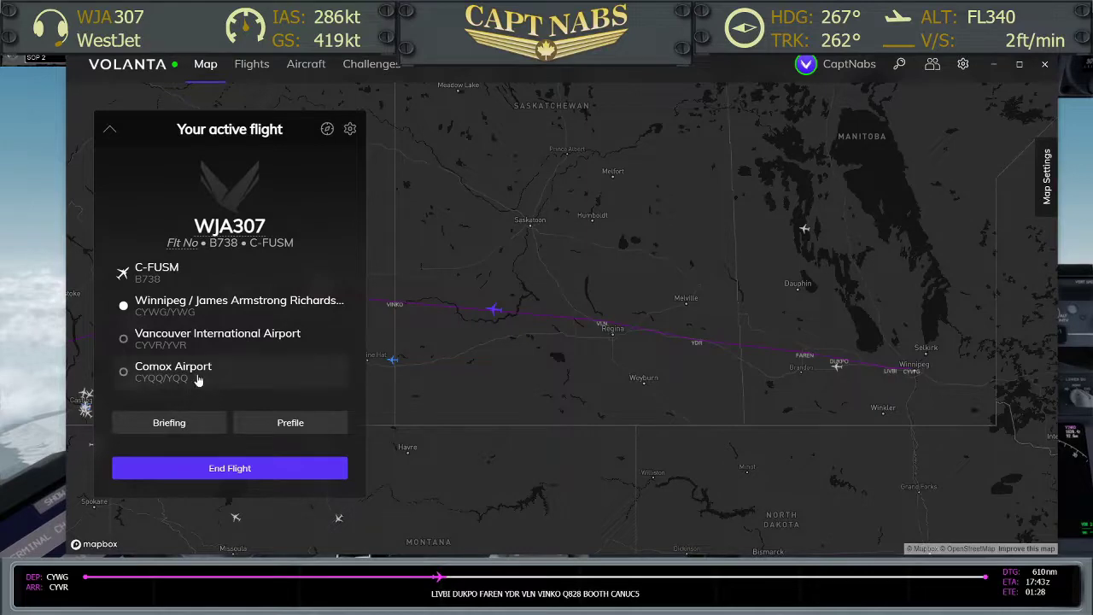
left_click(497, 314)
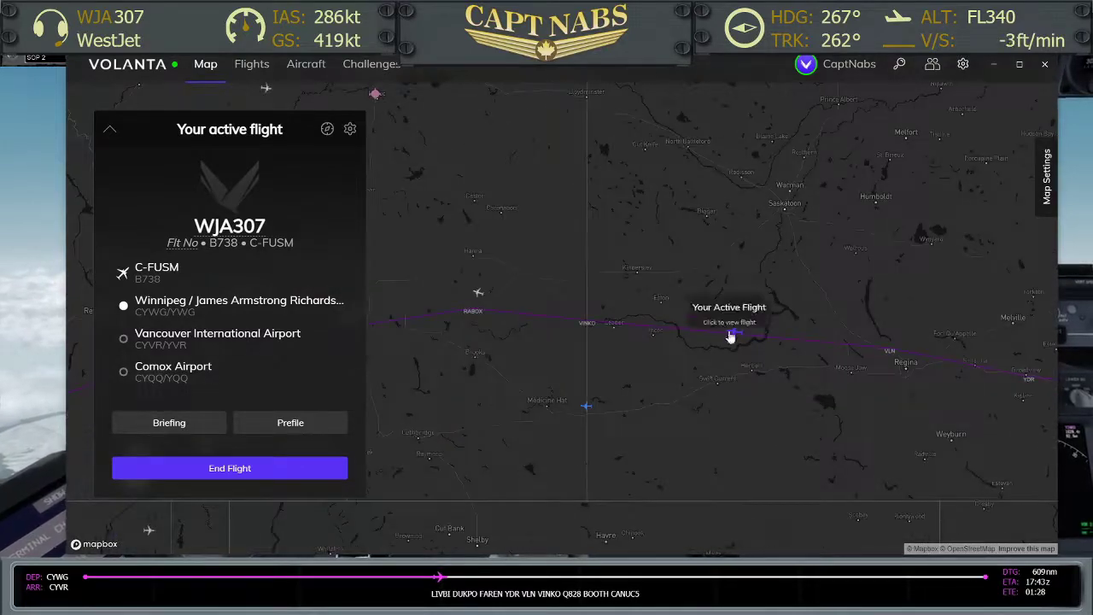
scroll(733, 333, "down", 5)
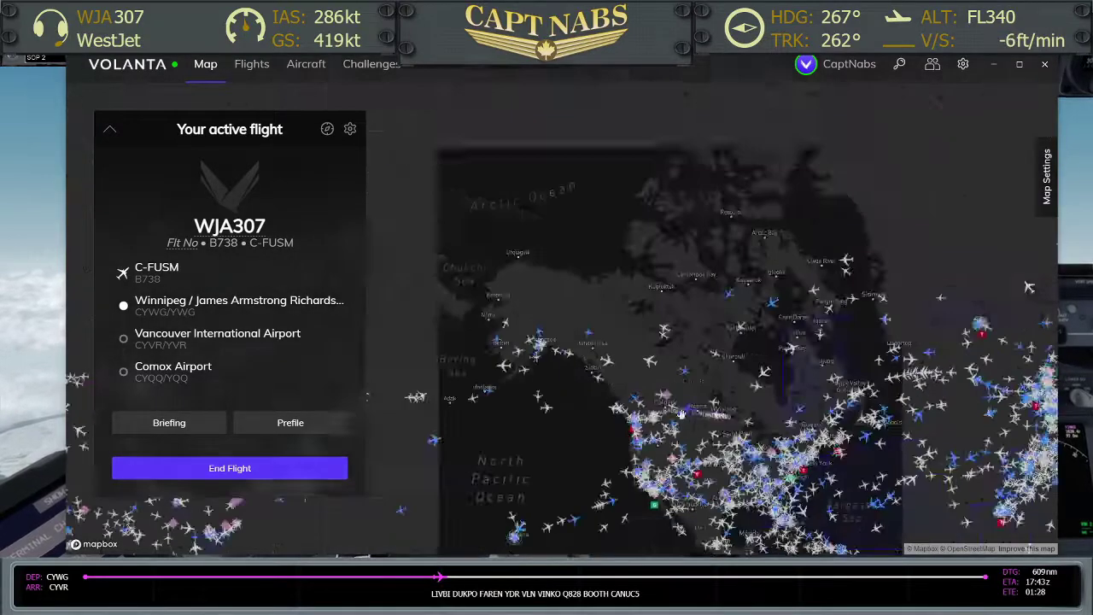
scroll(603, 371, "up", 5)
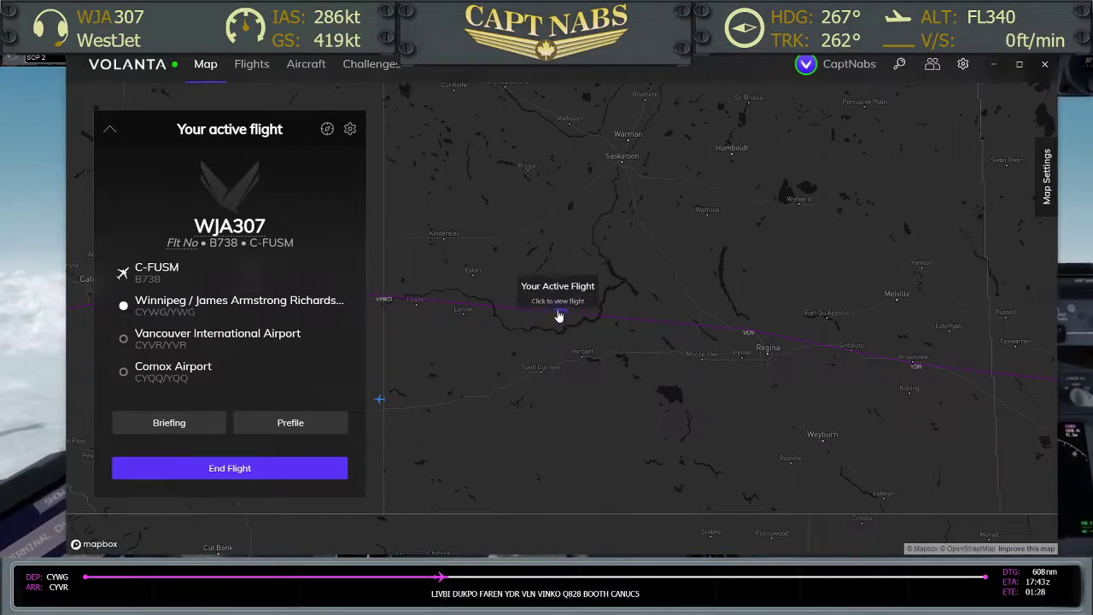
scroll(559, 315, "down", 3)
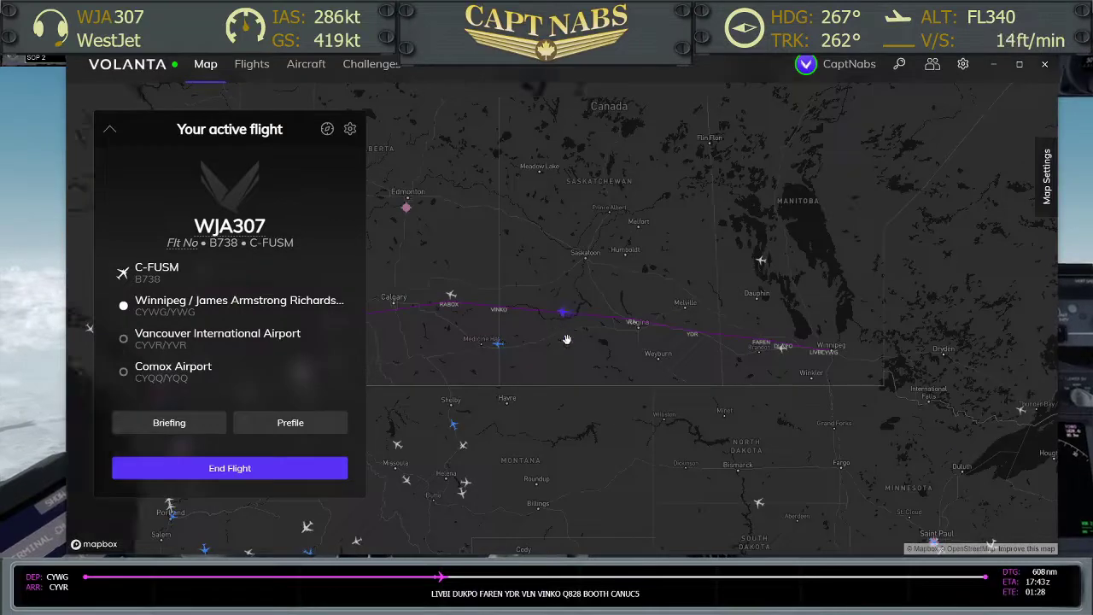
left_click_drag(567, 338, 599, 340)
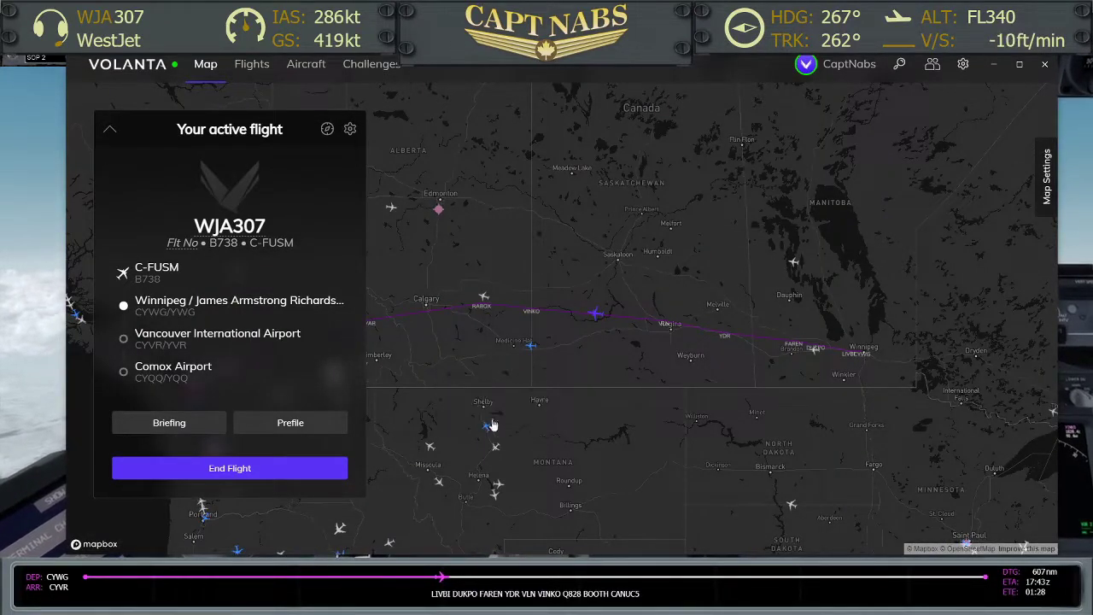
Step: Open the map settings, hide the Volanta network traffic, and switch the VATSIM traffic off and on again
left_click(1048, 203)
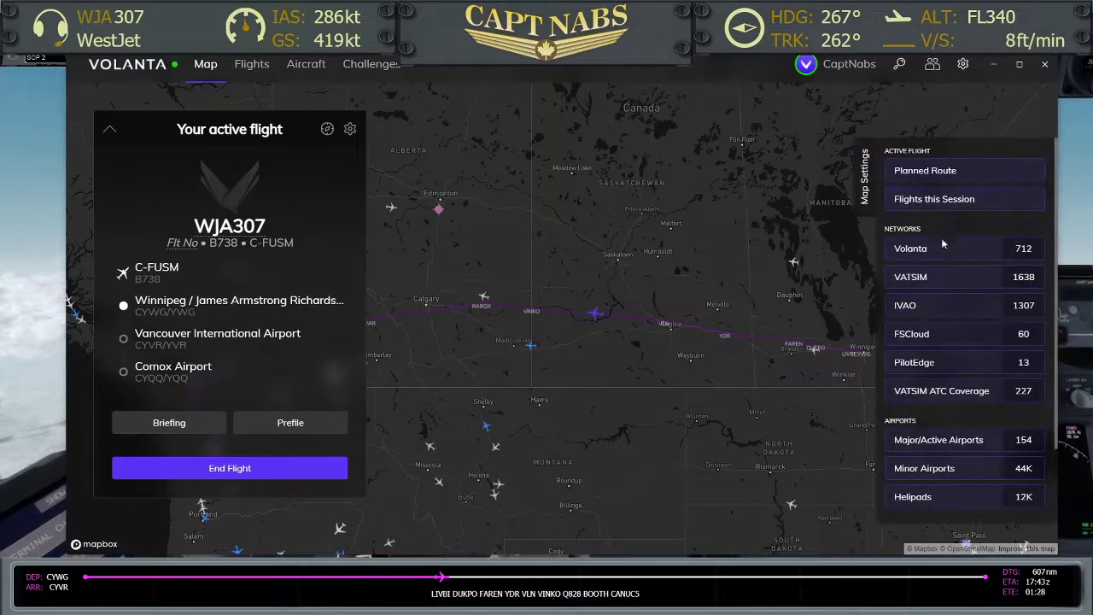
left_click(977, 253)
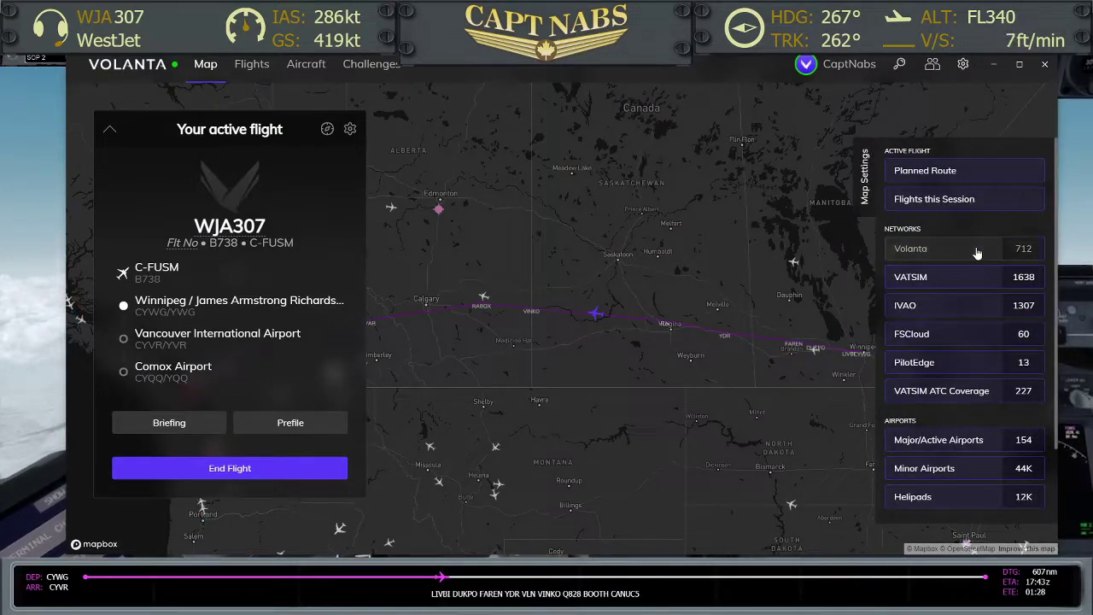
left_click(974, 256)
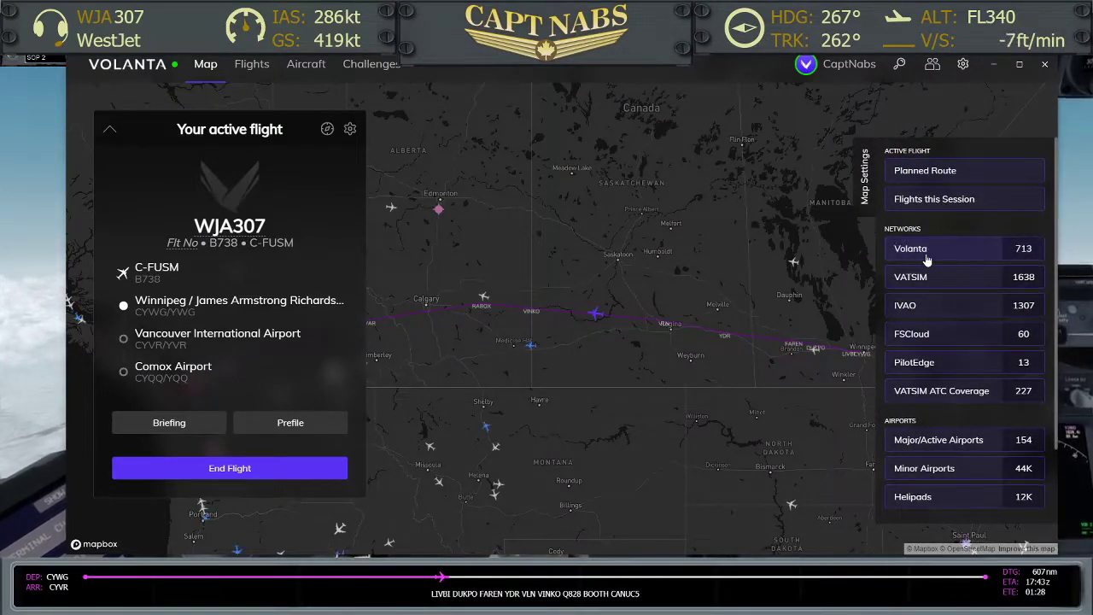
left_click(939, 258)
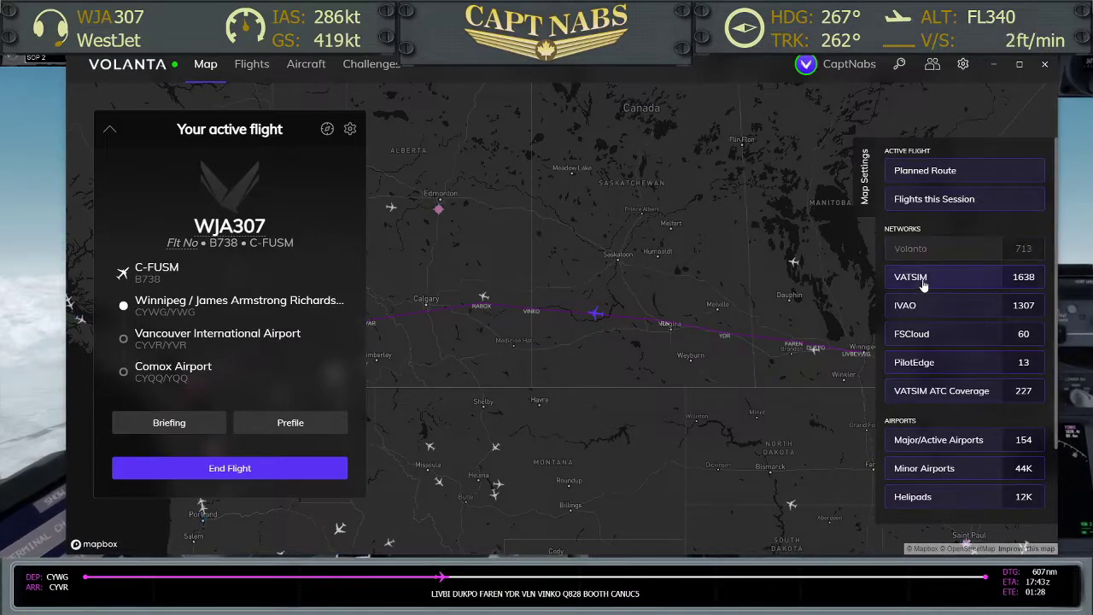
left_click(922, 280)
left_click(922, 276)
Step: Hide the IVAO, FSCloud and PilotEdge traffic, and switch VATSIM ATC Coverage off and back on
left_click(946, 314)
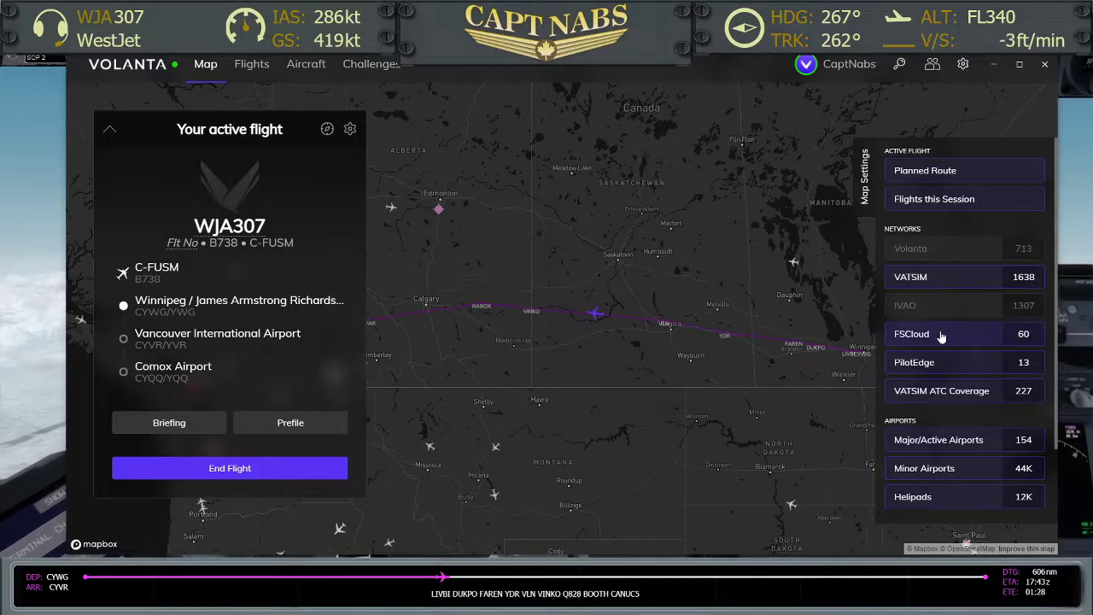
left_click(935, 335)
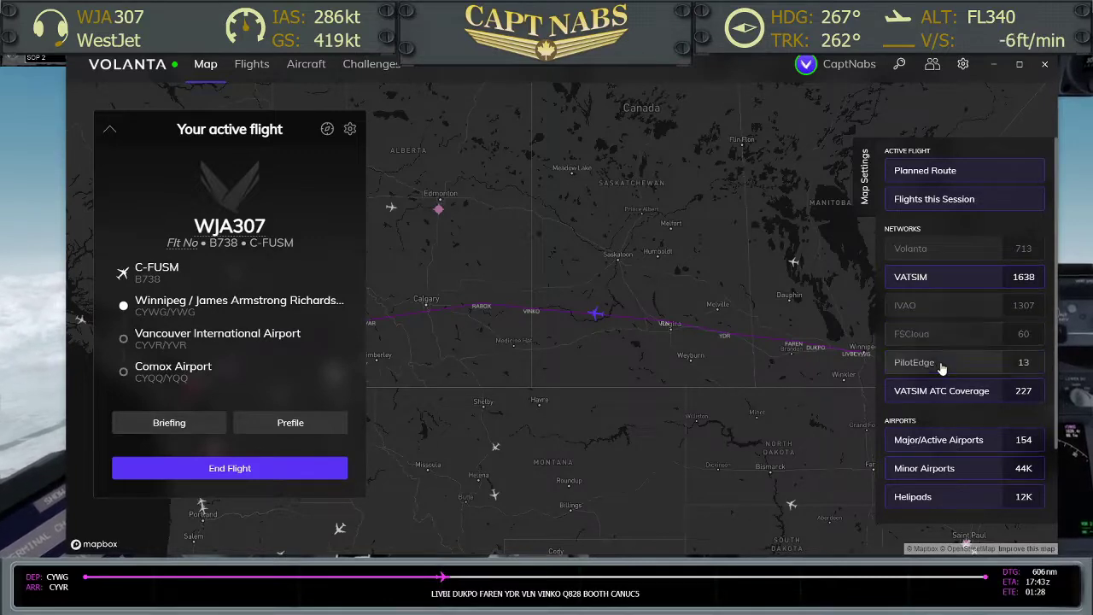
left_click(941, 363)
left_click(969, 395)
left_click_drag(829, 386, 556, 342)
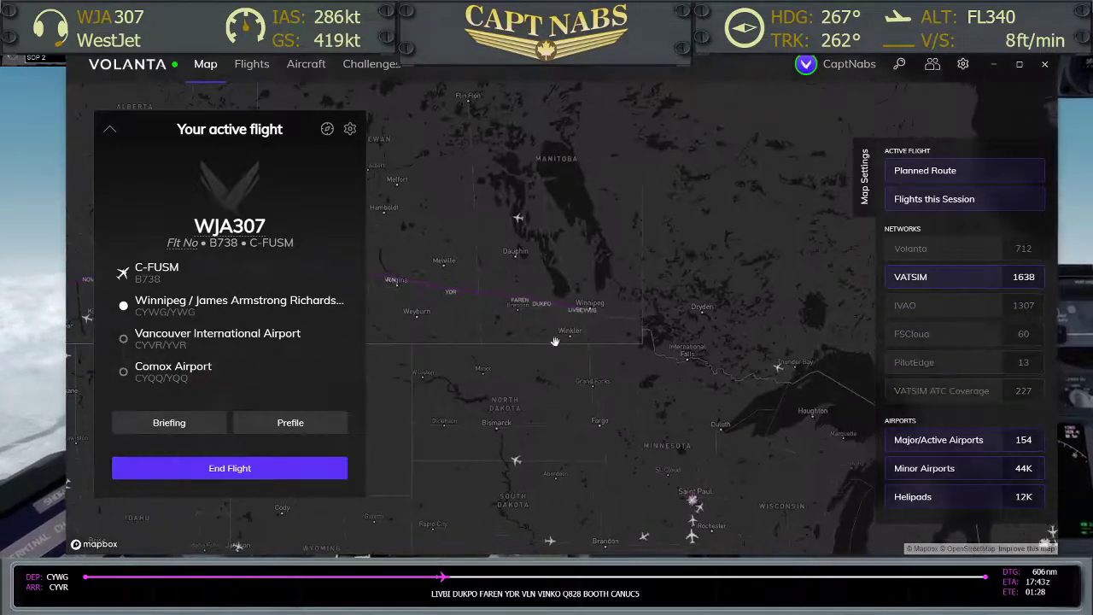
left_click(944, 397)
Step: Examine the VATSIM traffic and ATC coverage around Vancouver, Seattle and Castlegar along the western part of the route
scroll(829, 387, "down", 4)
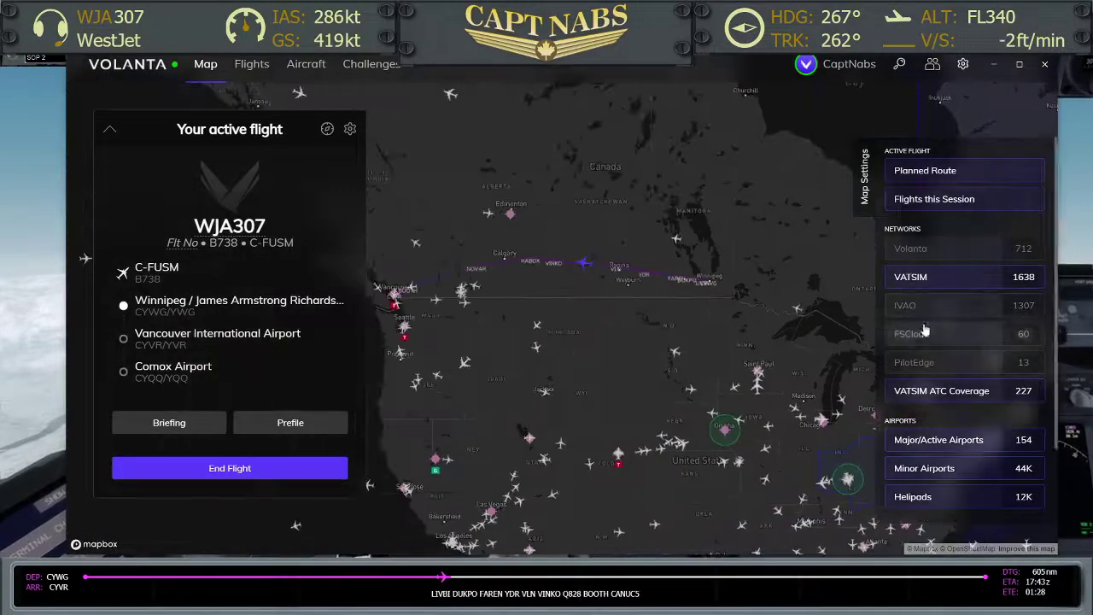
left_click_drag(603, 323, 660, 325)
scroll(510, 268, "up", 5)
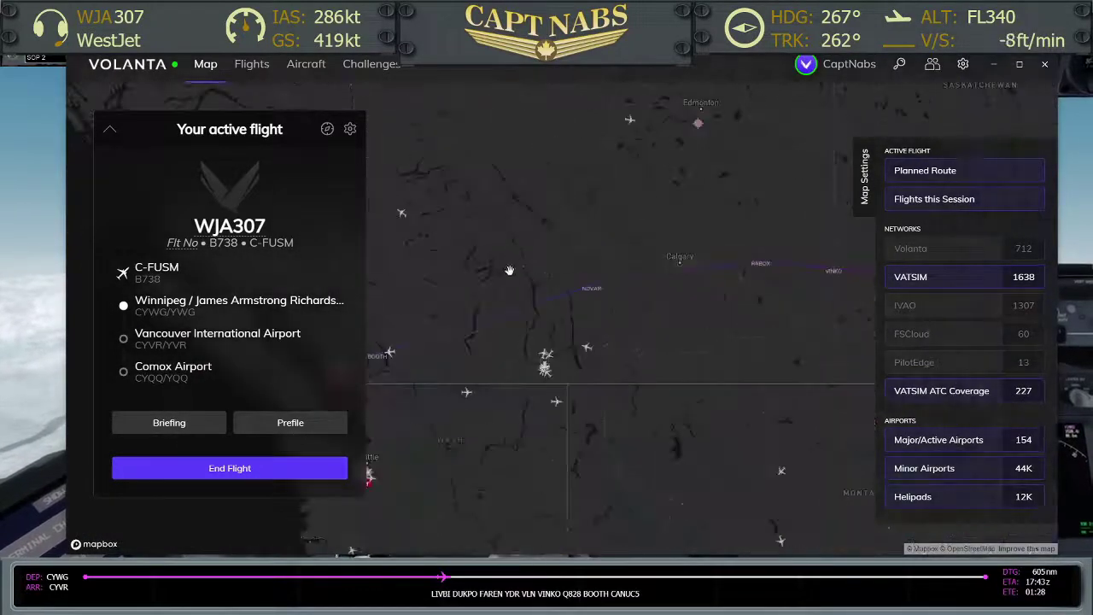
left_click_drag(511, 268, 612, 251)
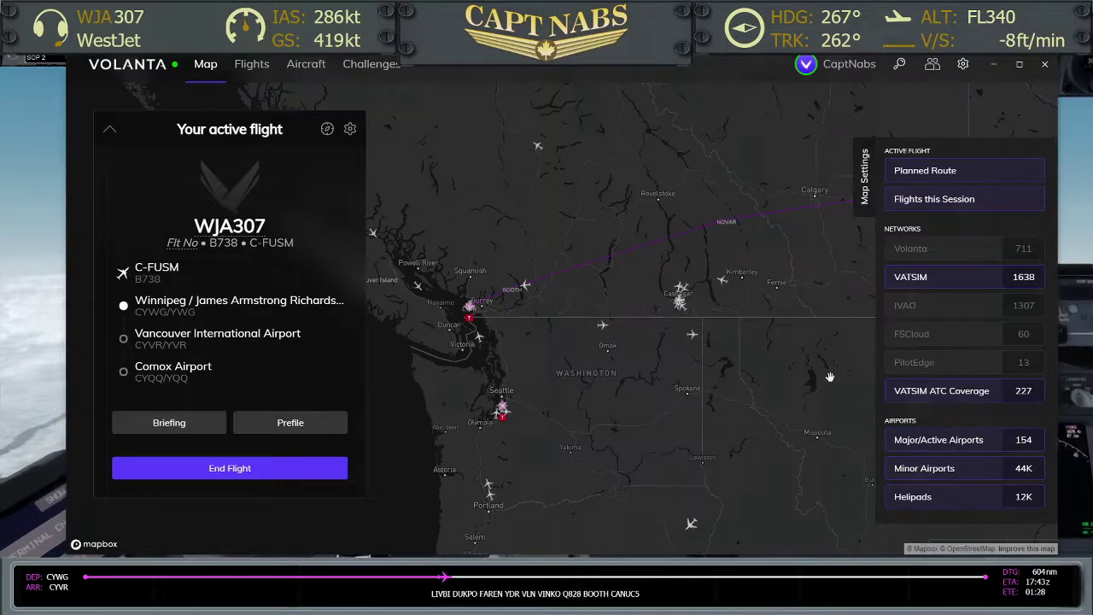
scroll(734, 294, "up", 3)
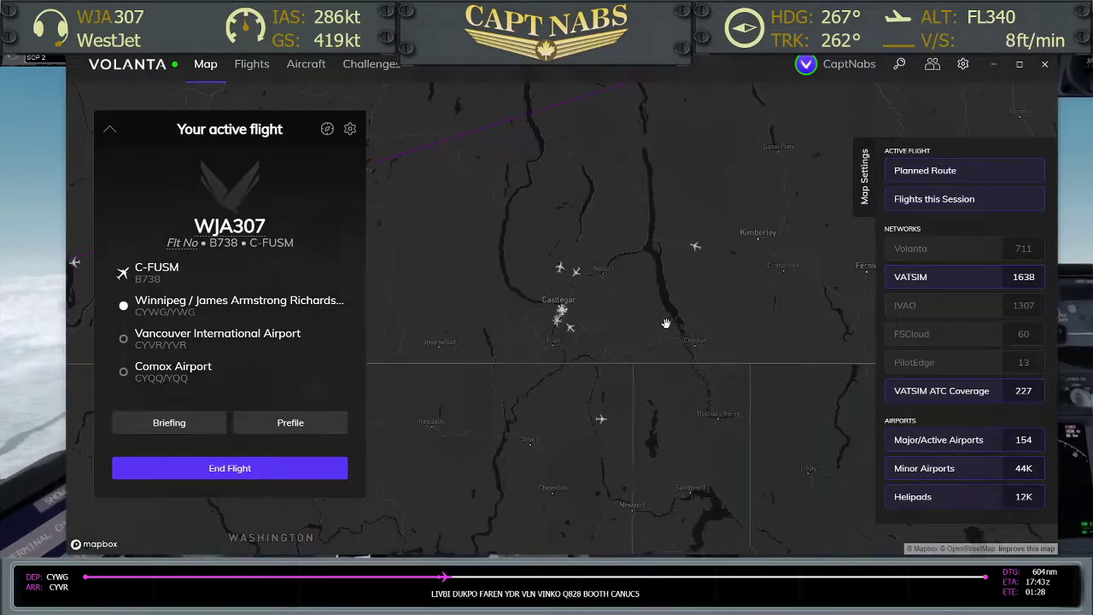
scroll(582, 352, "down", 3)
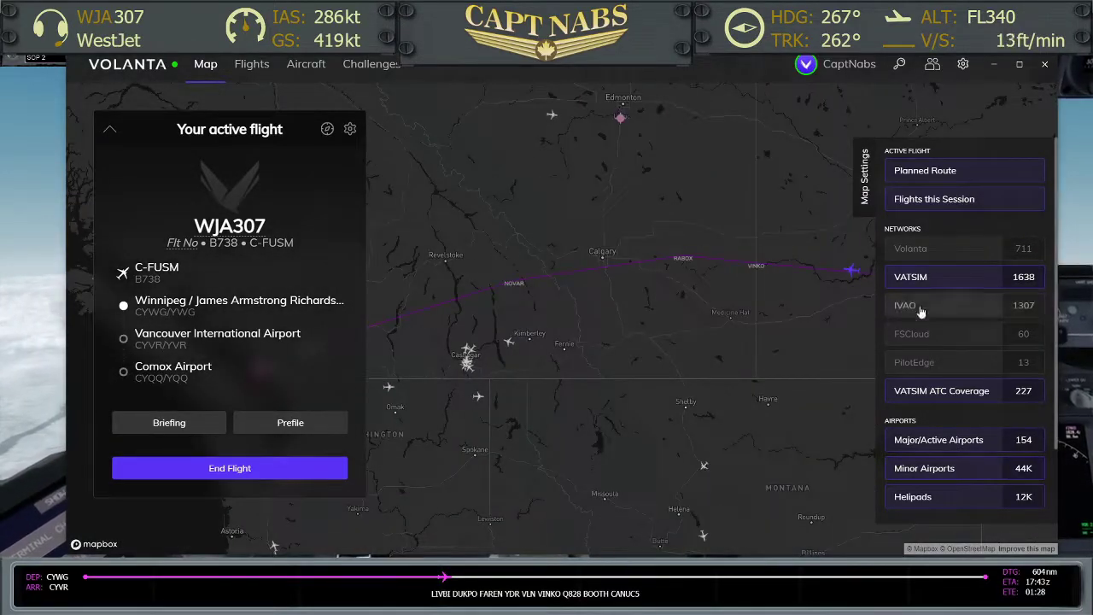
Step: Show the Volanta network traffic on the map again, compare it off and on, and close the map settings
left_click(934, 249)
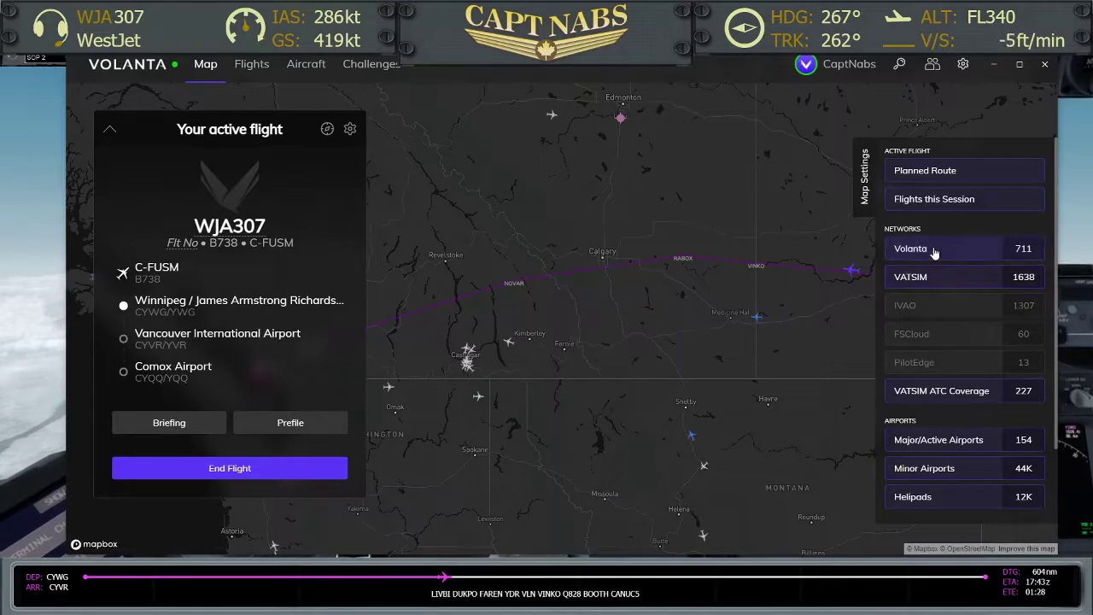
left_click_drag(782, 402, 694, 353)
scroll(694, 353, "down", 2)
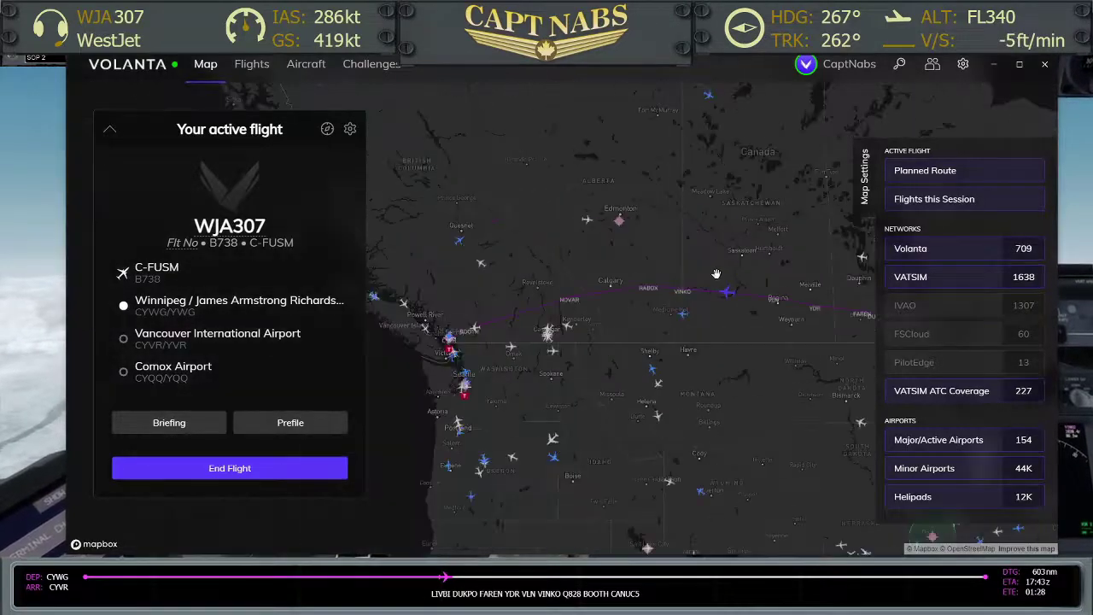
left_click(921, 251)
left_click(921, 252)
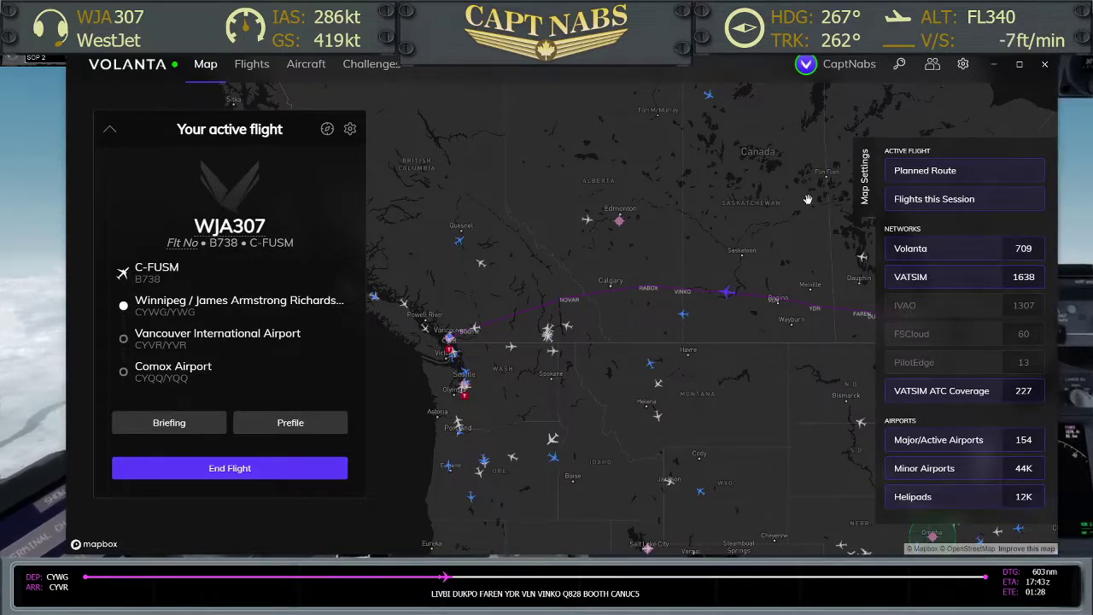
left_click(867, 181)
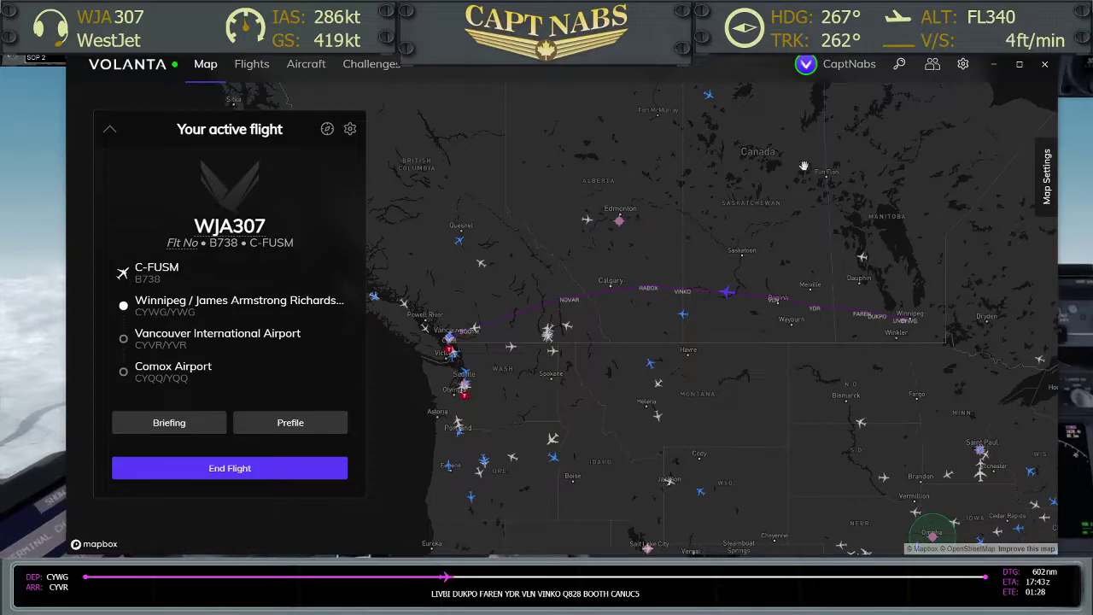
Step: View the friends list and the flight history, and return to the live map
left_click(933, 66)
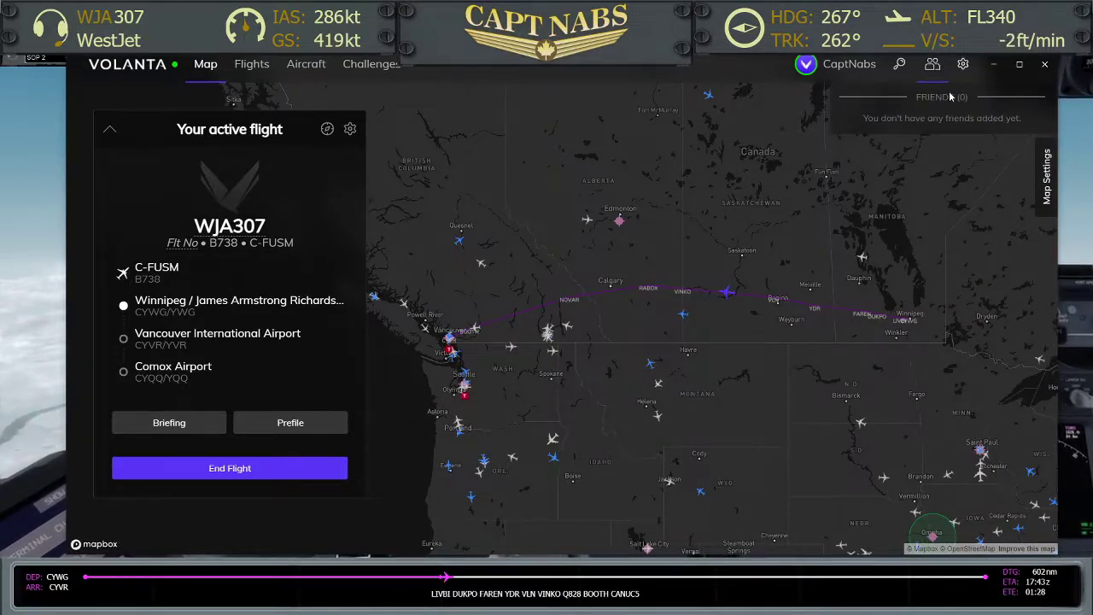
left_click(933, 66)
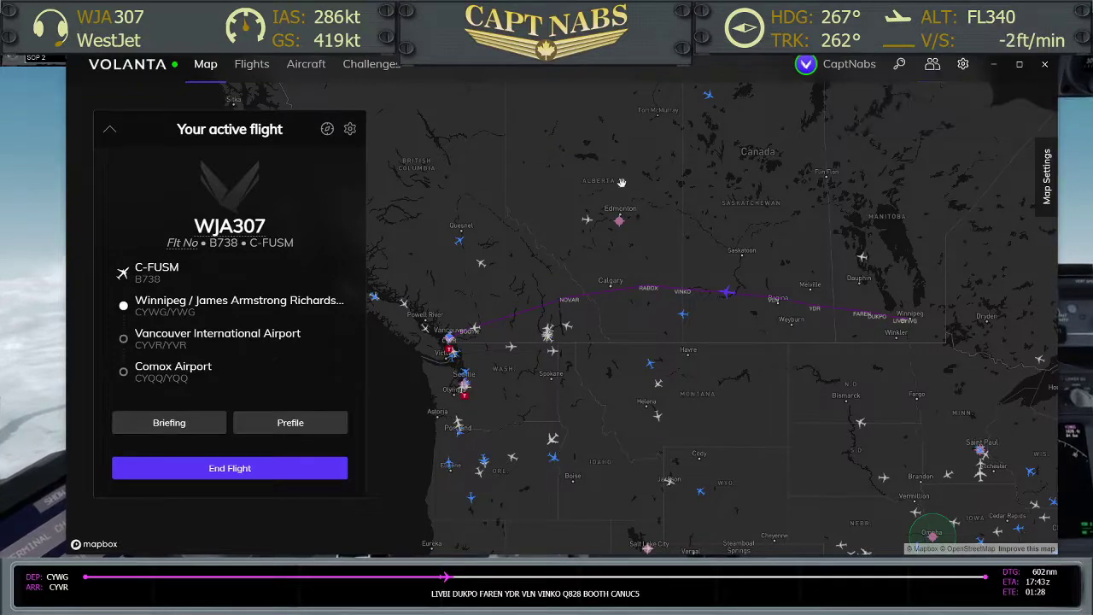
left_click(251, 67)
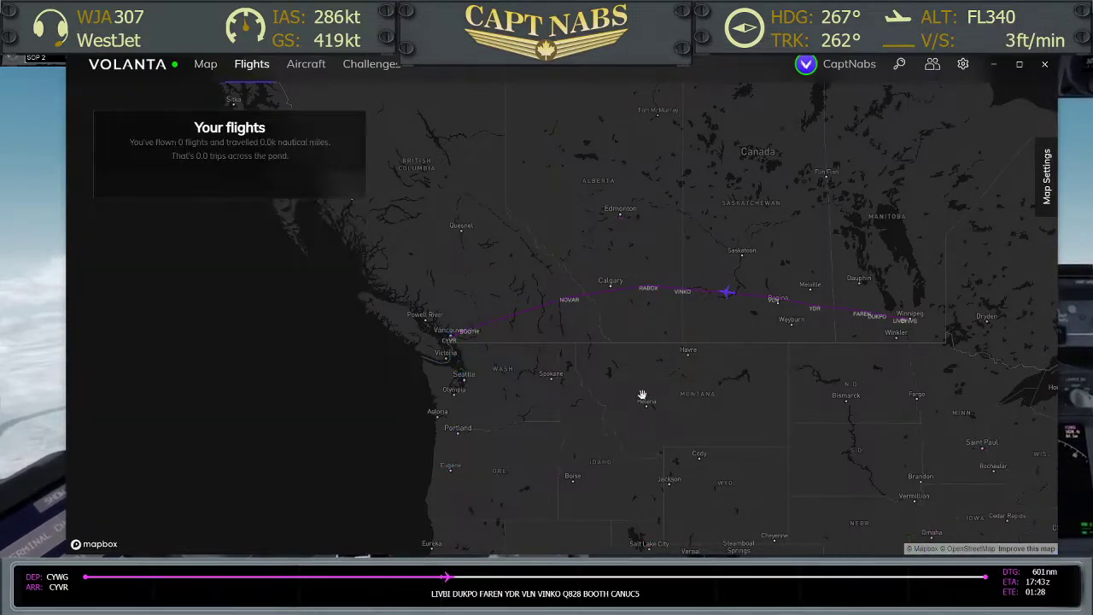
left_click(205, 65)
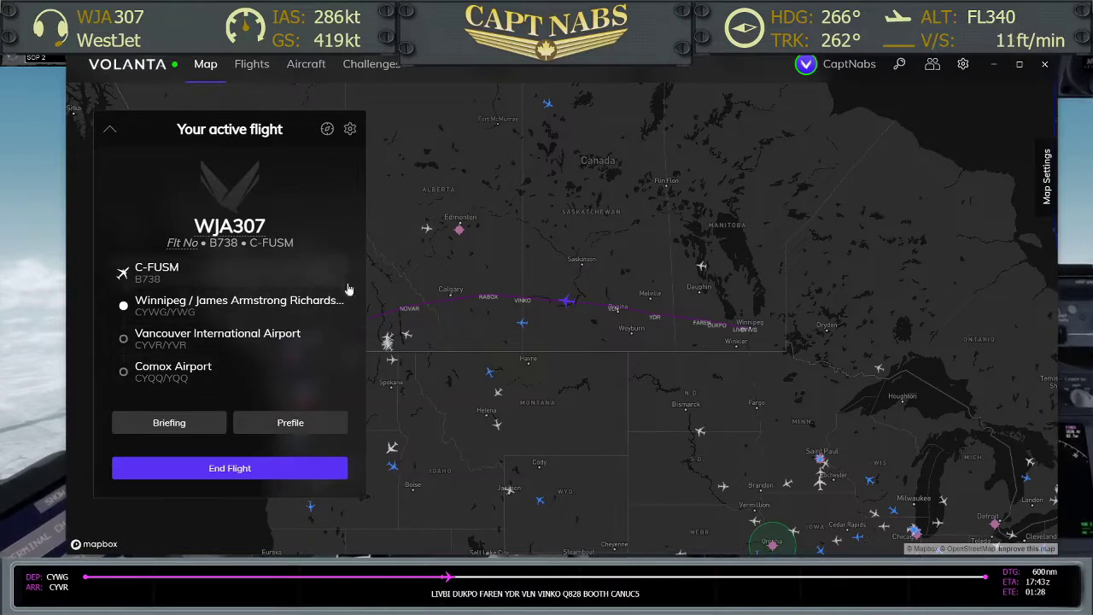
Step: Review the aircraft fleet with its sorting options and the form for adding an aircraft, and view the remaining challenges
left_click(300, 77)
left_click(327, 220)
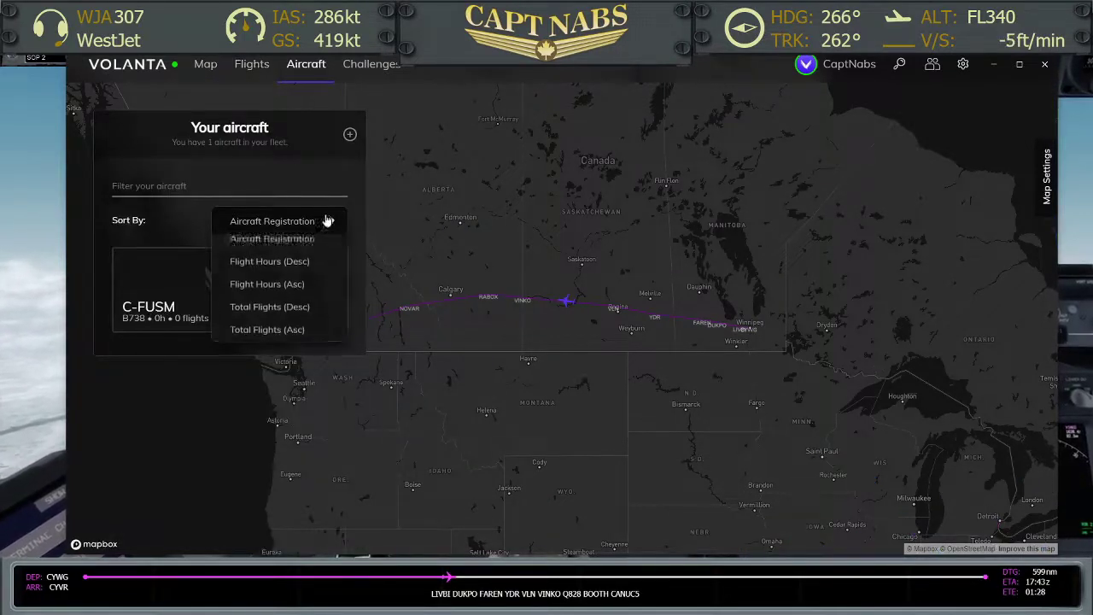
left_click(463, 299)
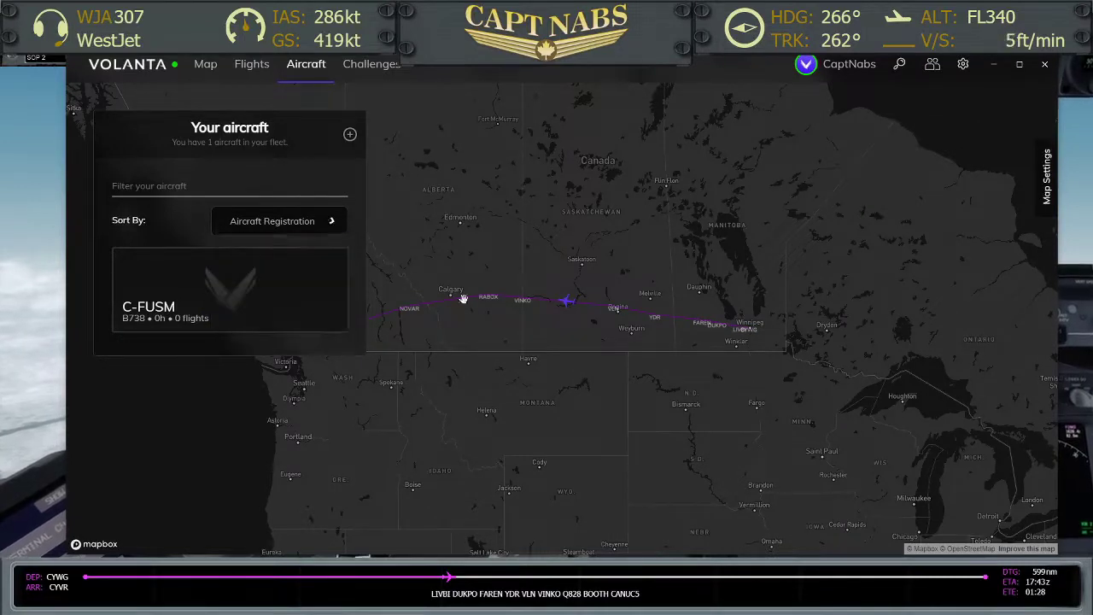
left_click(349, 135)
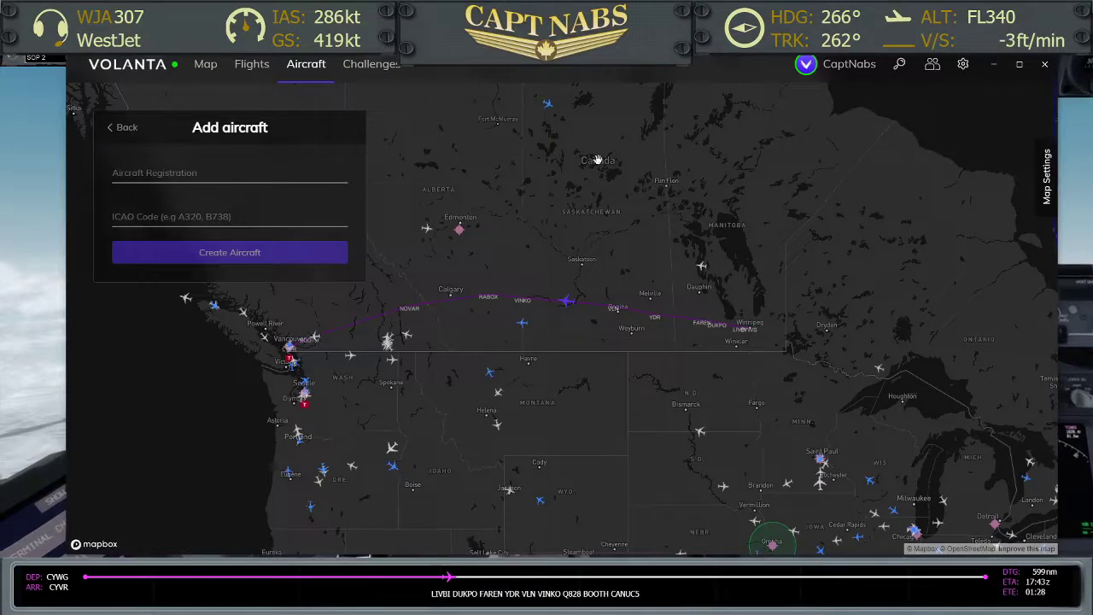
left_click(373, 66)
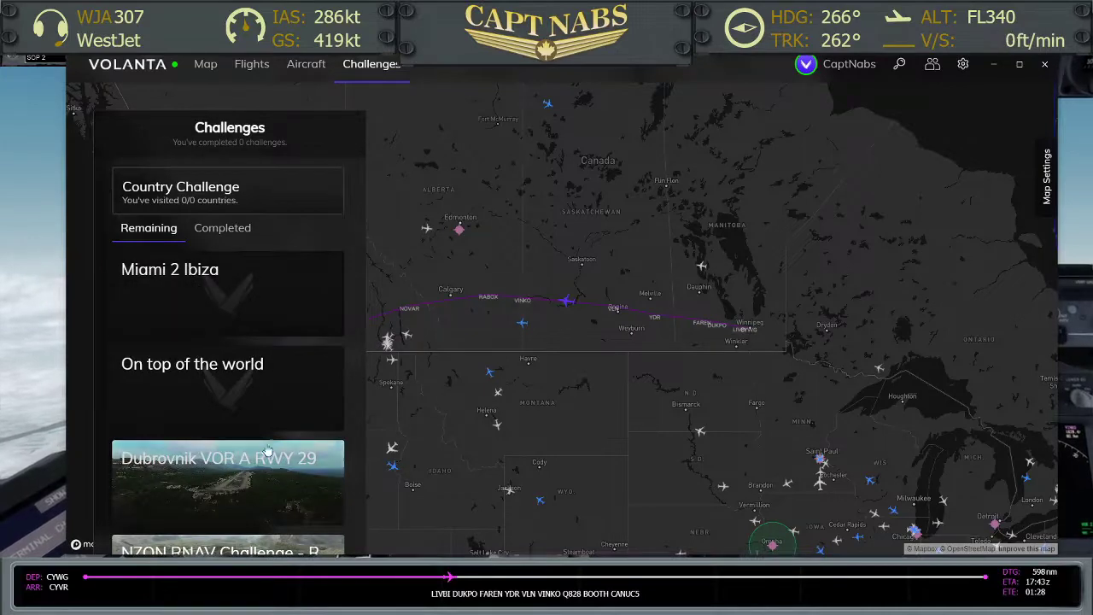
Step: View the briefings of the "Got Milk?" and "Miami 2 Ibiza" challenges and return to the challenge list
scroll(255, 432, "down", 5)
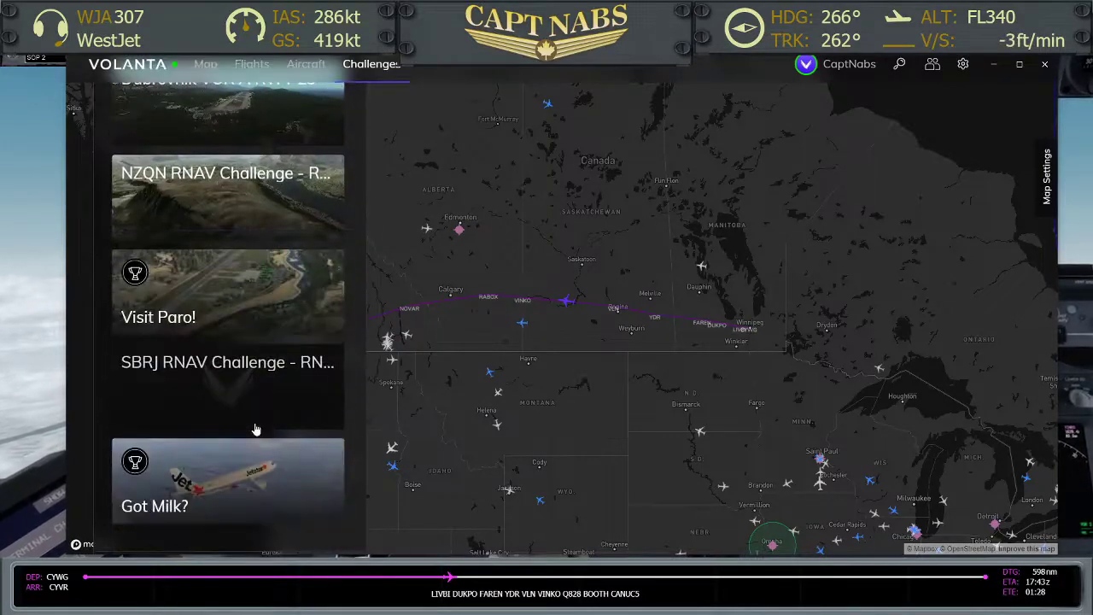
left_click(243, 484)
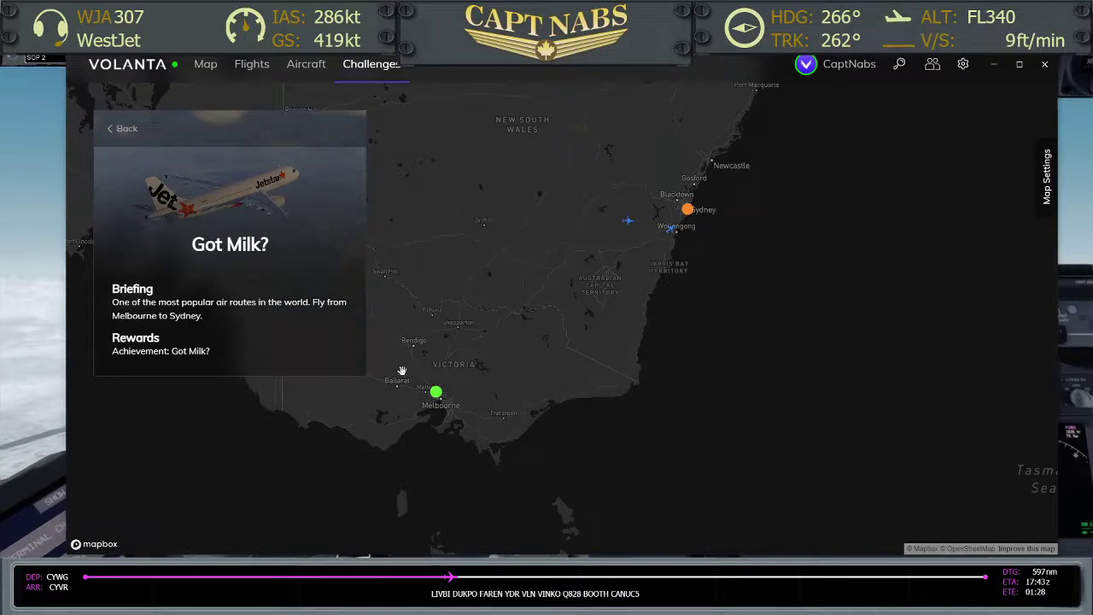
left_click(125, 129)
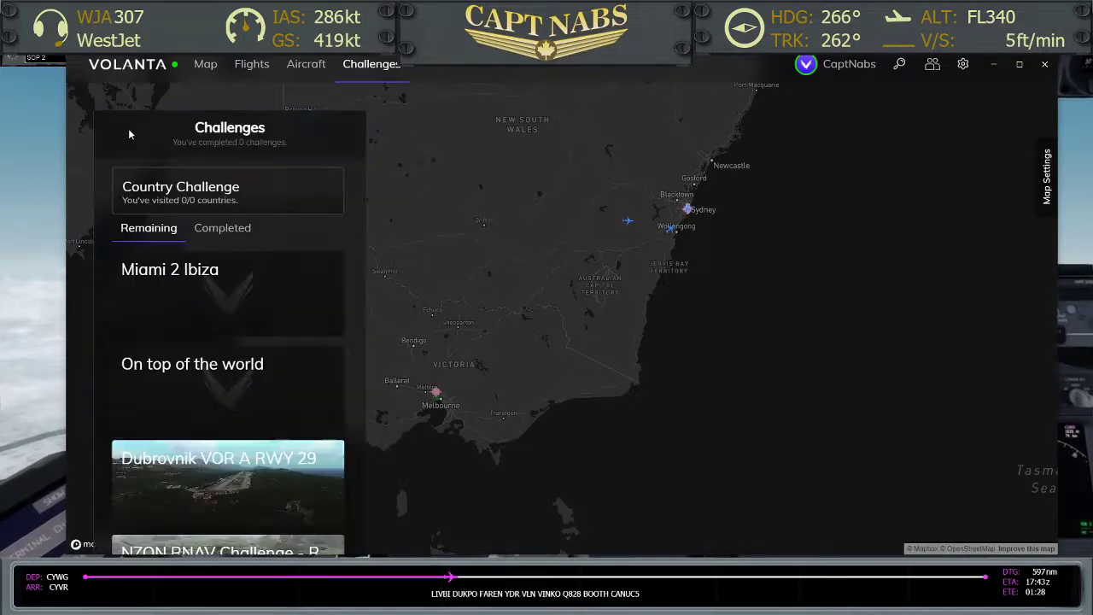
left_click(250, 308)
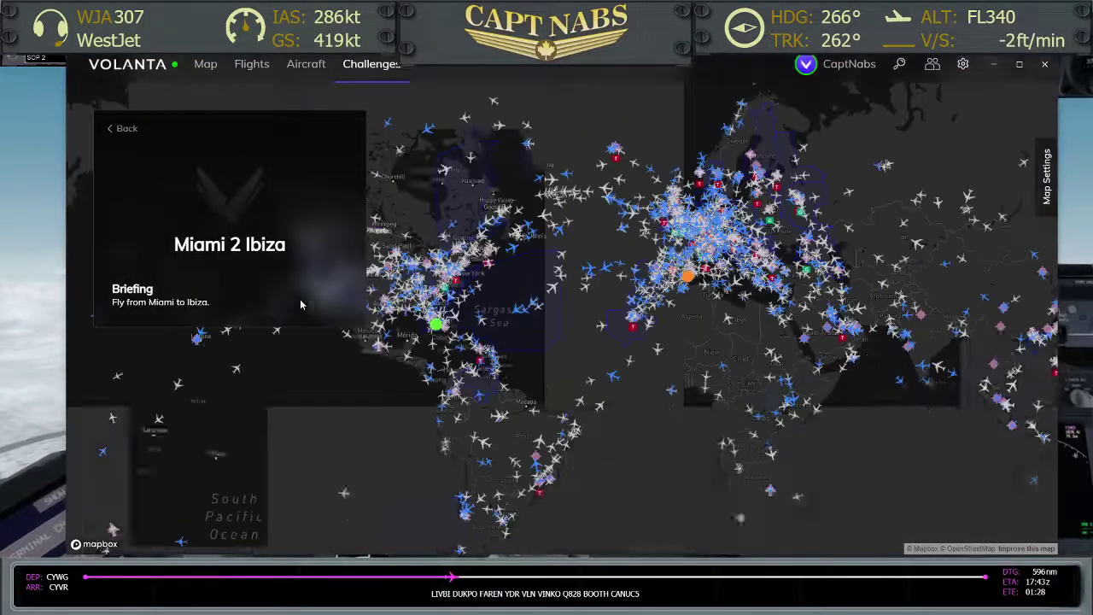
left_click(123, 129)
Step: Check the completed challenges, look through the remaining ones again, and return to the live map
left_click(232, 228)
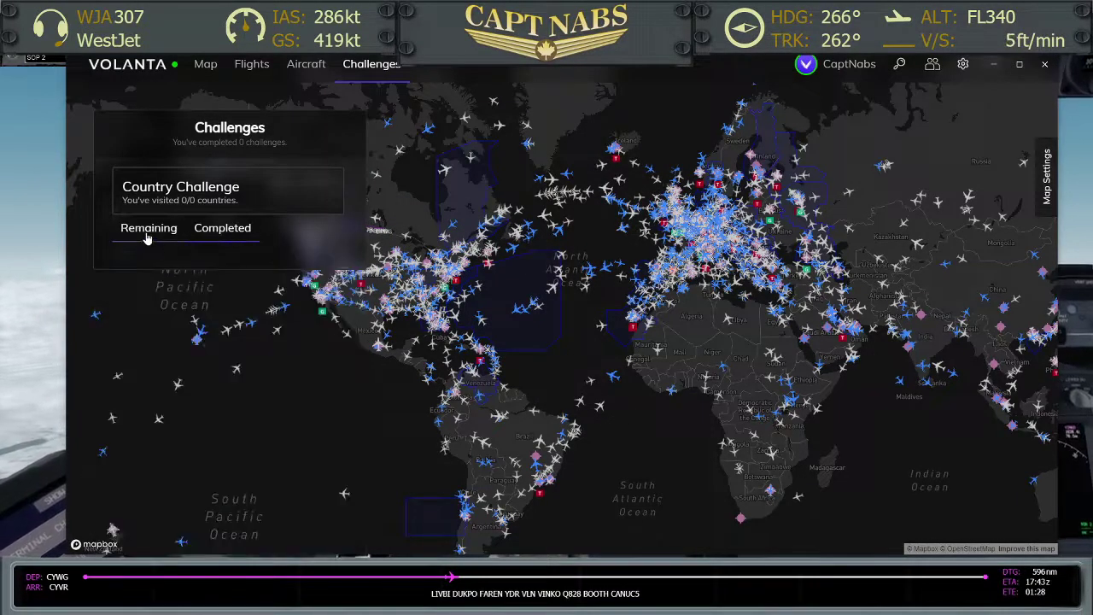
left_click(146, 237)
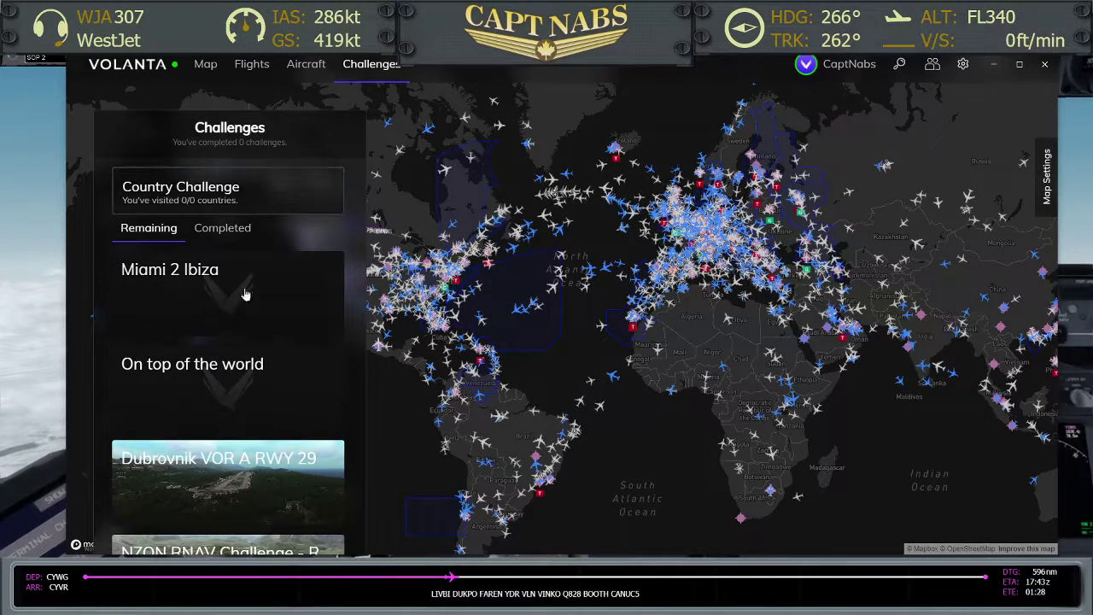
scroll(155, 449, "down", 6)
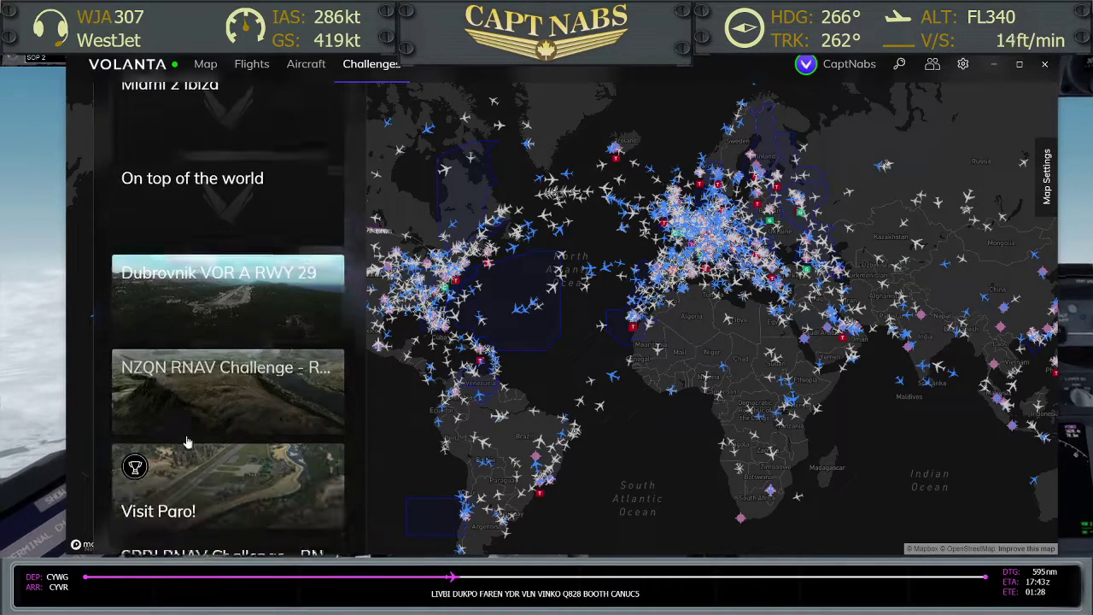
scroll(205, 410, "up", 6)
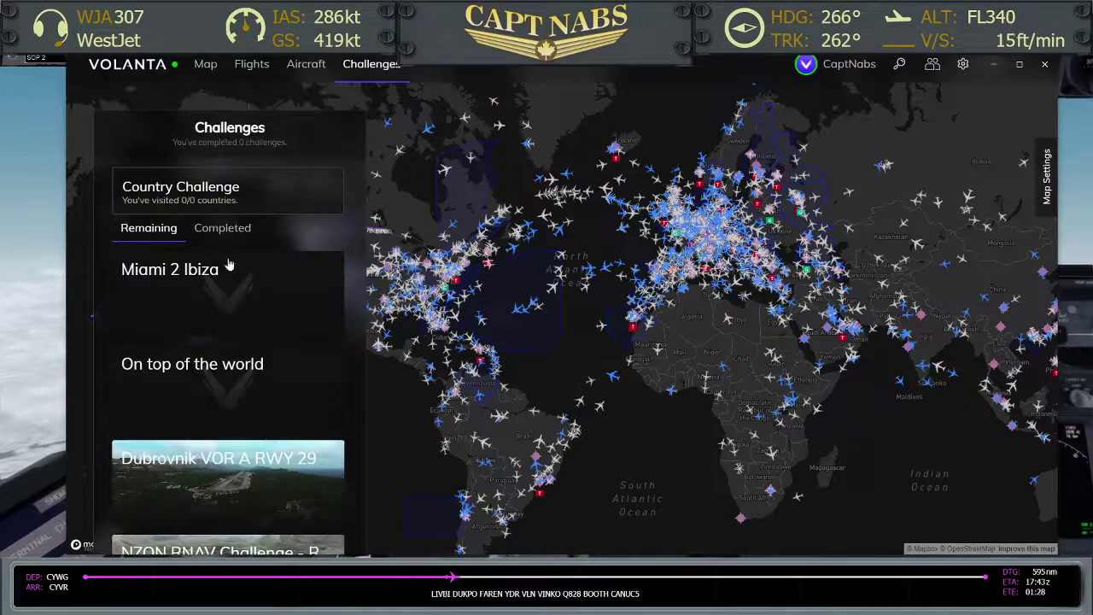
left_click(136, 66)
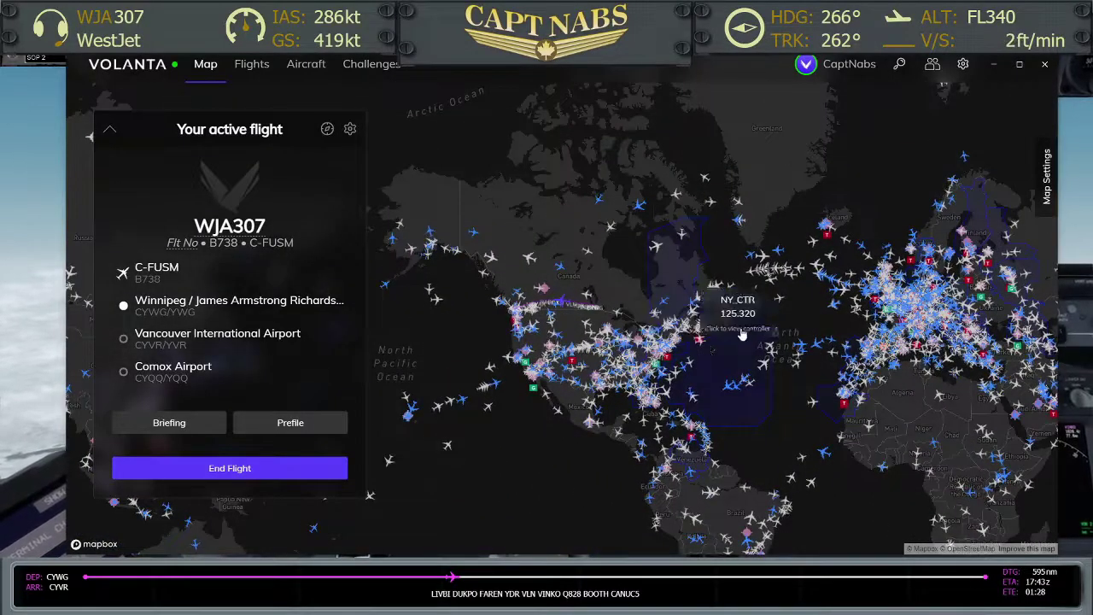
Step: View the account settings and the data import sources, including the flight import from multiplayer networks
left_click(963, 65)
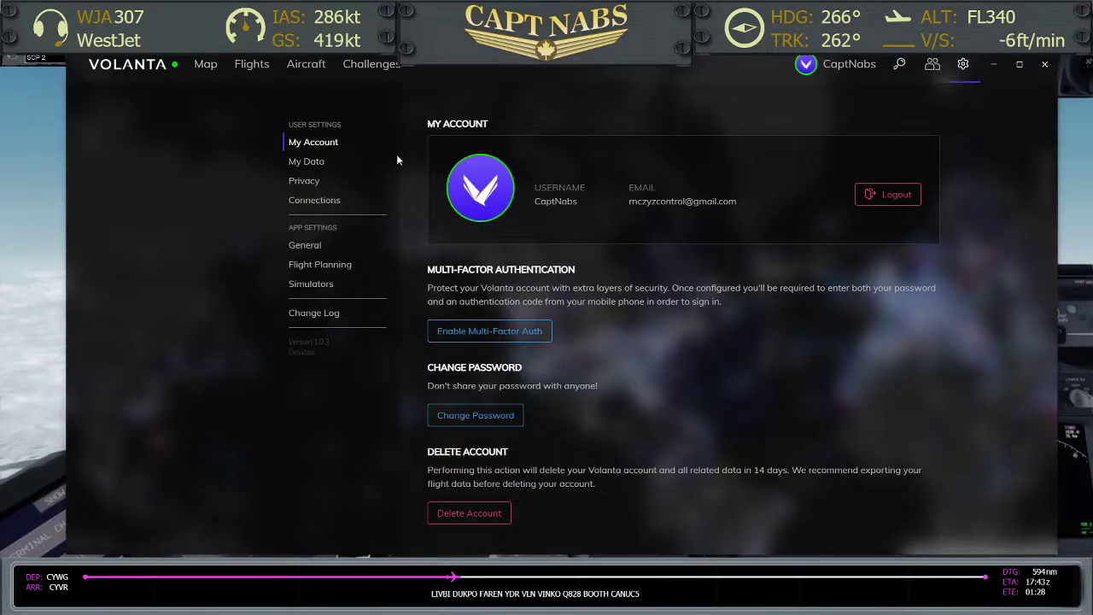
left_click(306, 162)
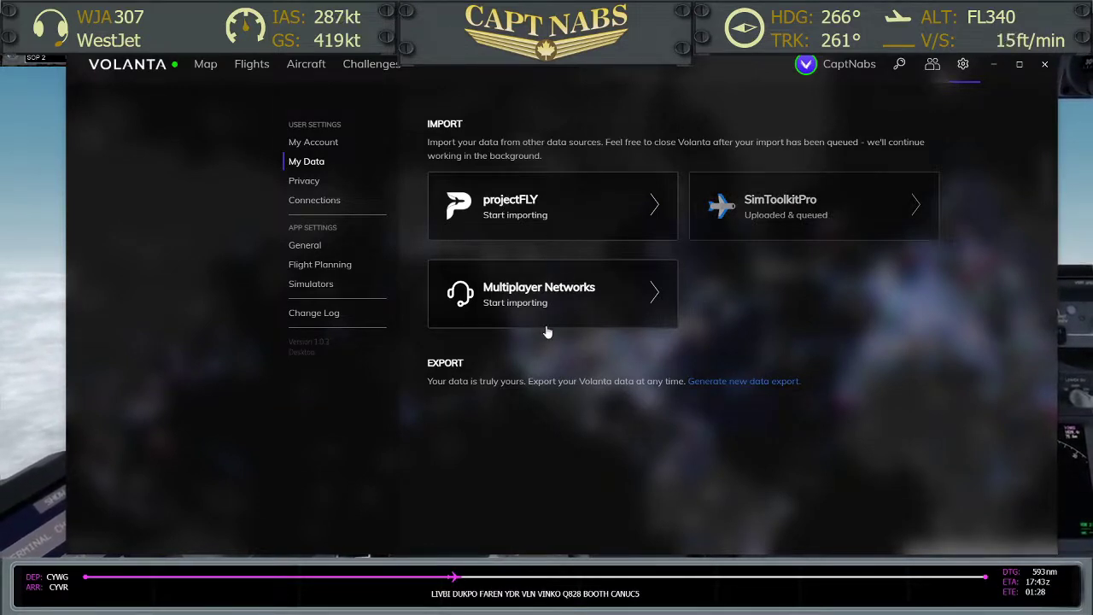
left_click(656, 295)
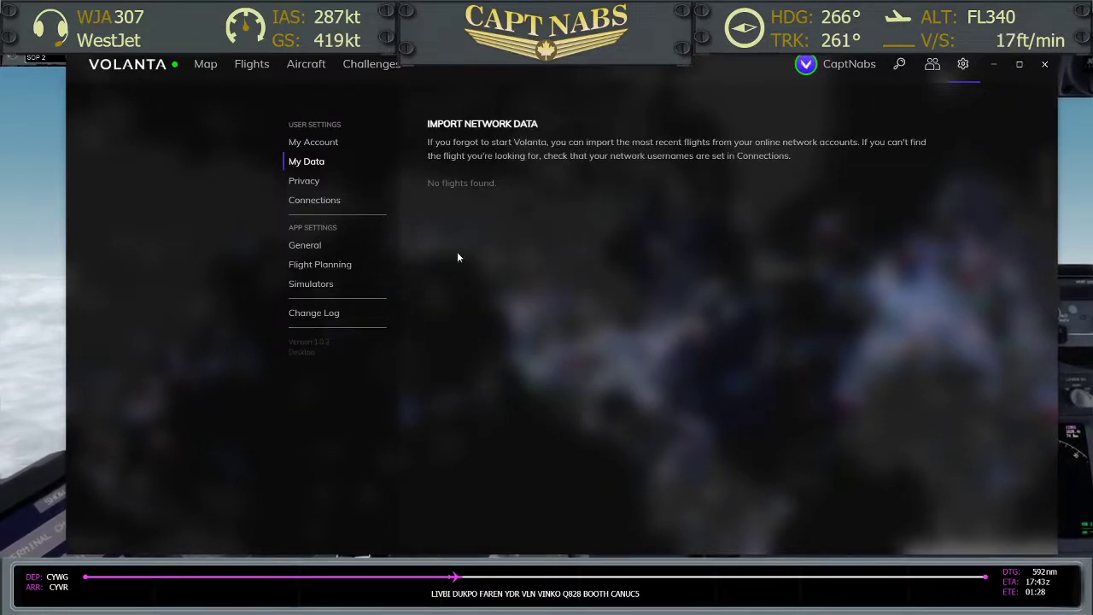
left_click(293, 165)
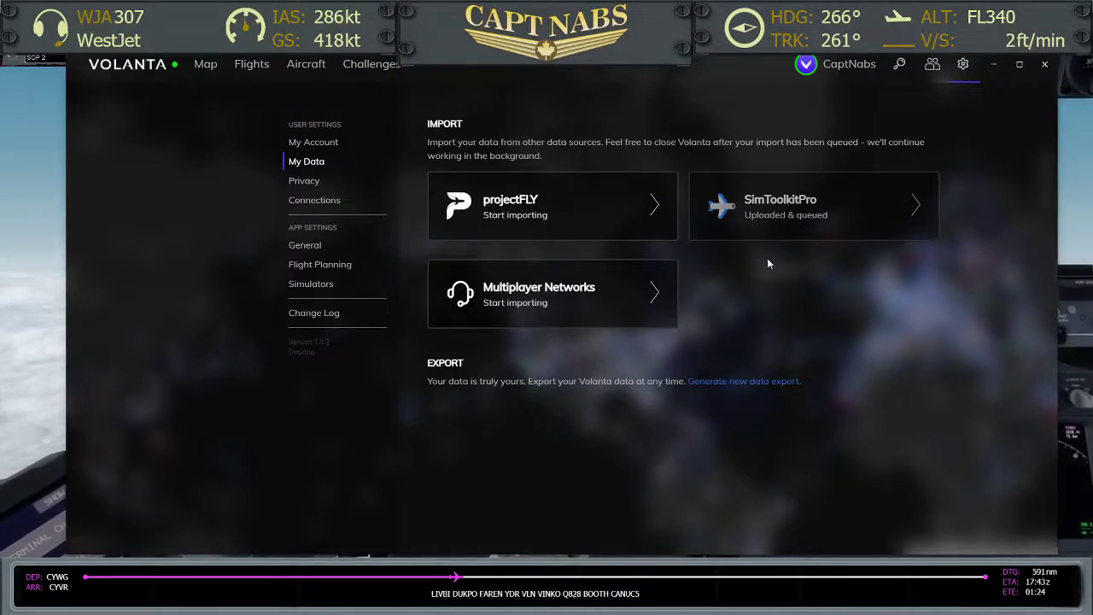
Step: Check the flight history for imported flights and return to the data import settings
left_click(252, 64)
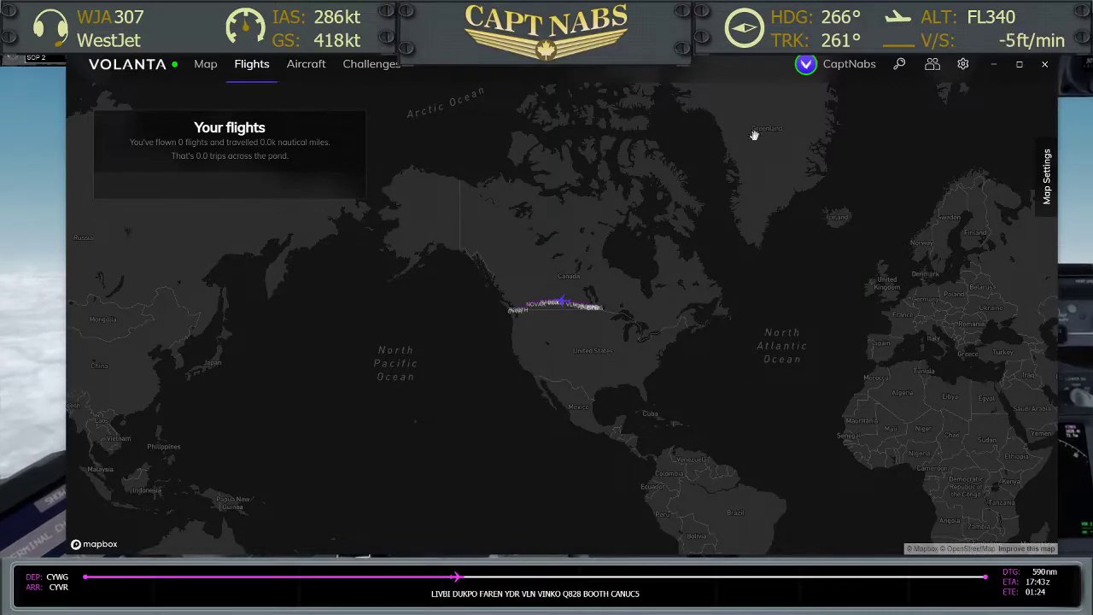
left_click(962, 64)
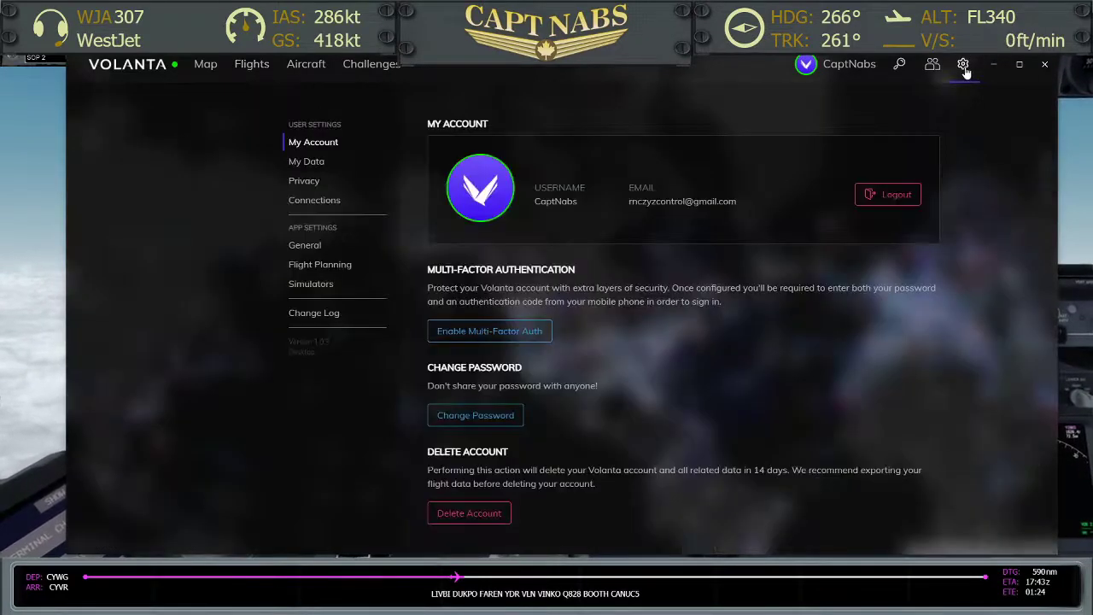
left_click(306, 162)
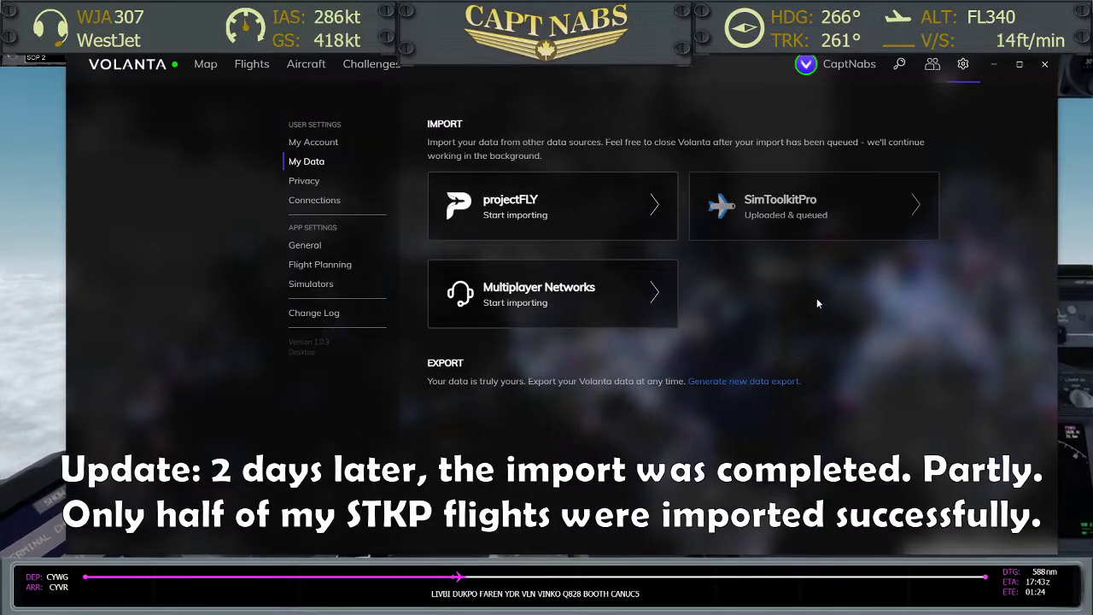
Step: Review the flight planning and general app settings, including the briefing format options, and return to the data import page
left_click(321, 266)
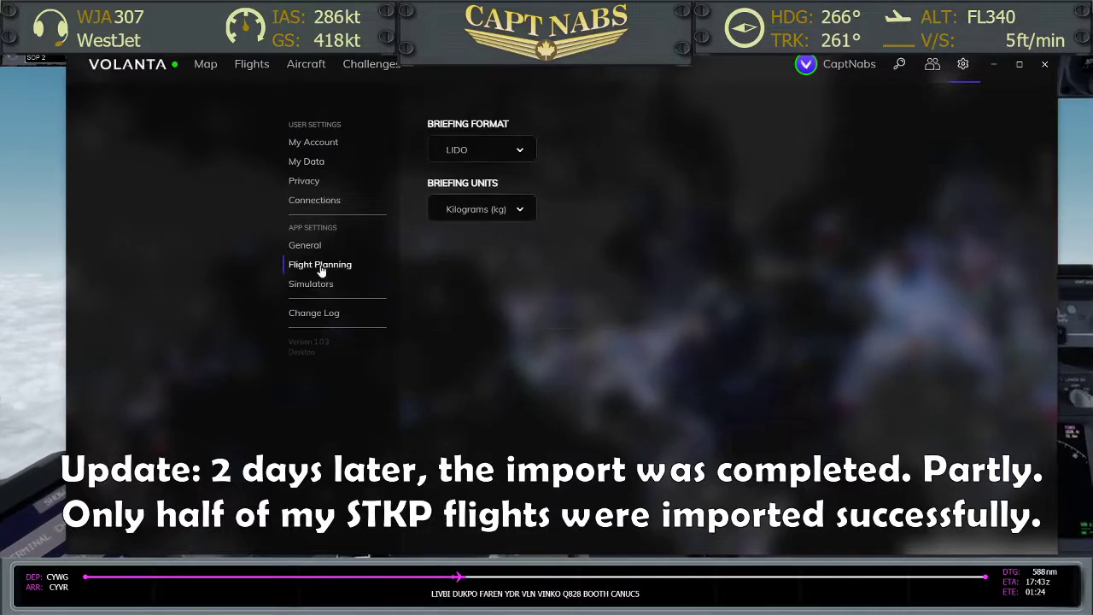
left_click(521, 151)
left_click(520, 151)
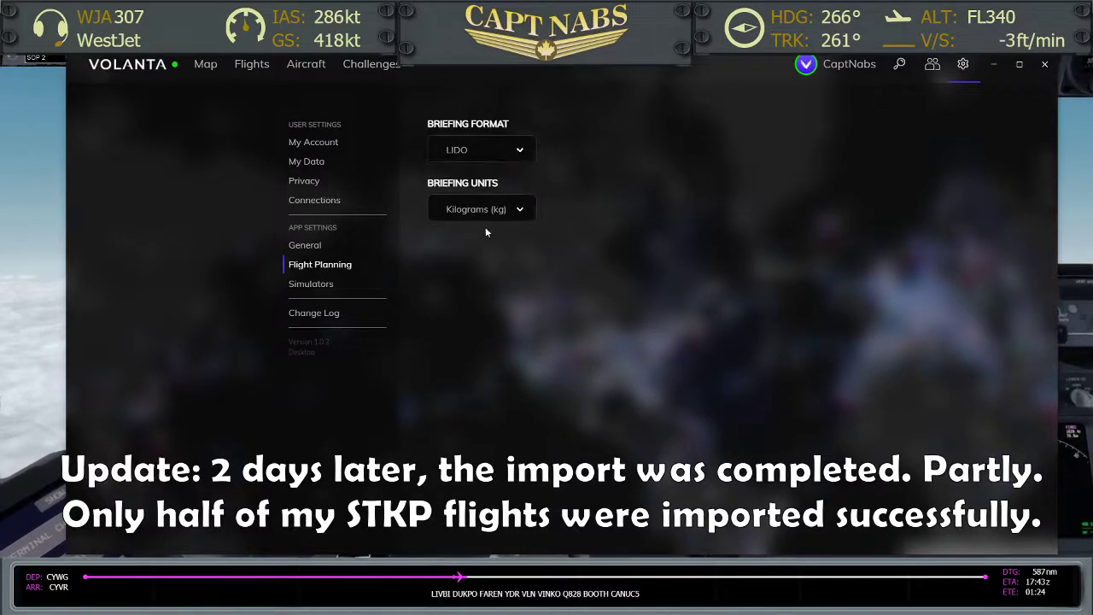
left_click(306, 245)
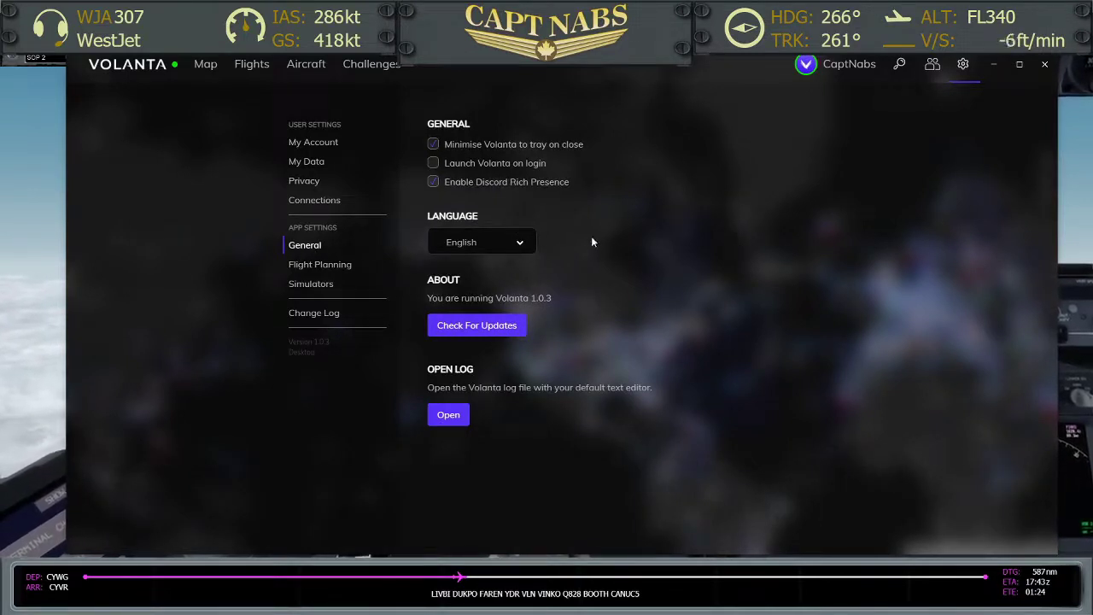
left_click(305, 163)
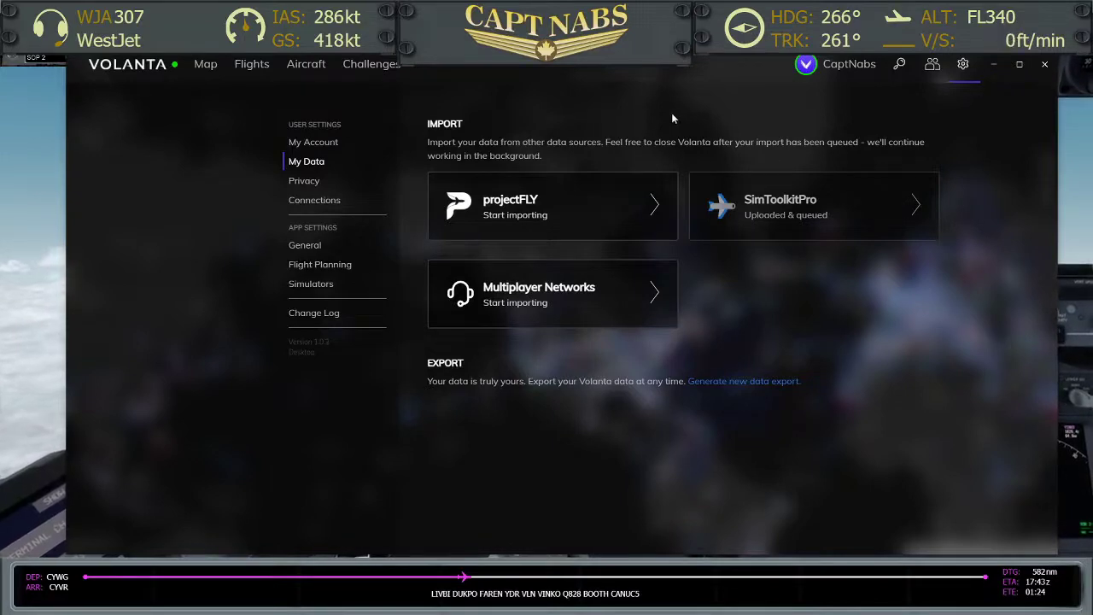
Step: Show the live map with the route, and bring the SimToolkitPro flight summary over it for comparison before moving it away
left_click(212, 69)
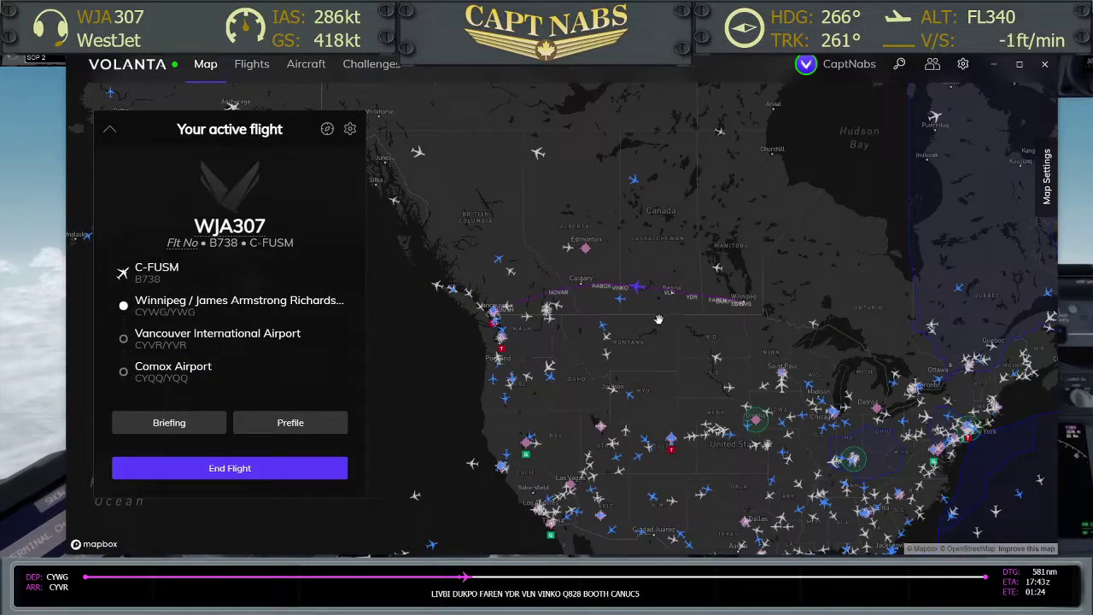
scroll(642, 320, "up", 2)
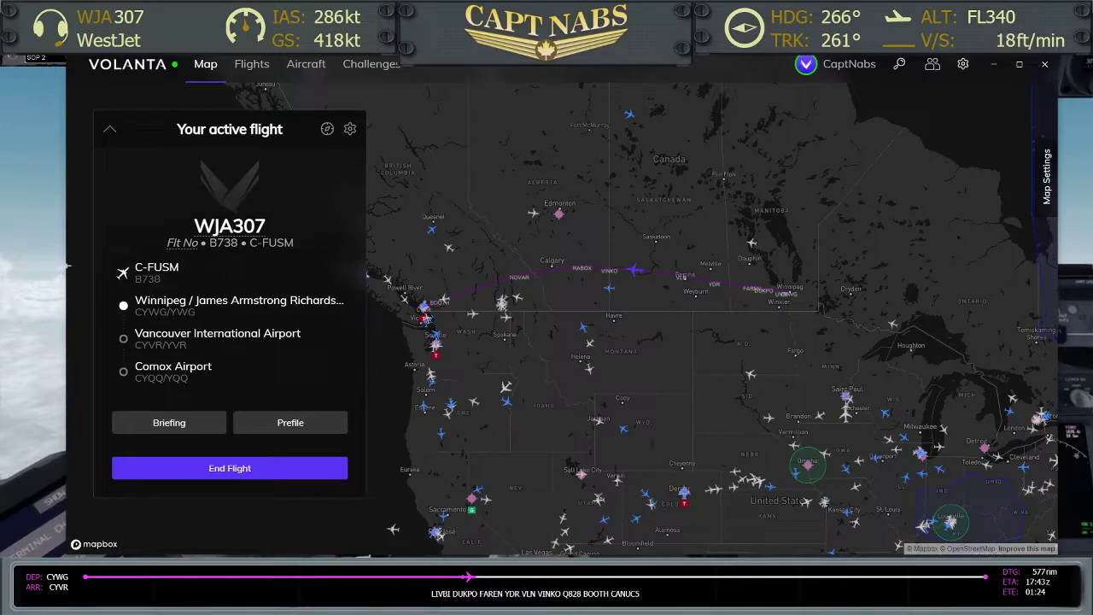
left_click_drag(0, 107, 453, 167)
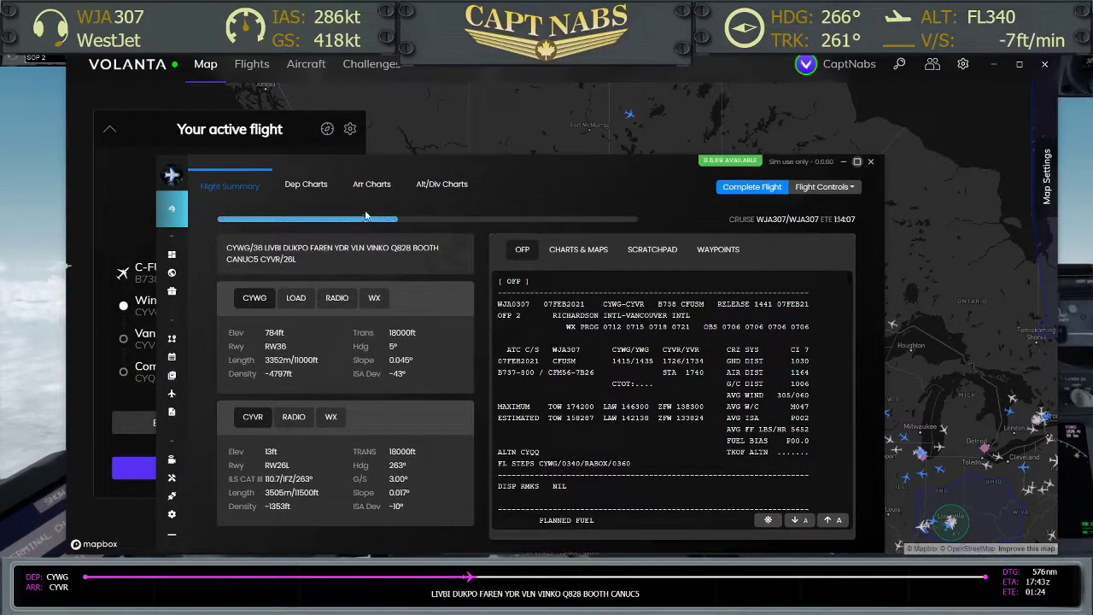
mouse_move(175, 281)
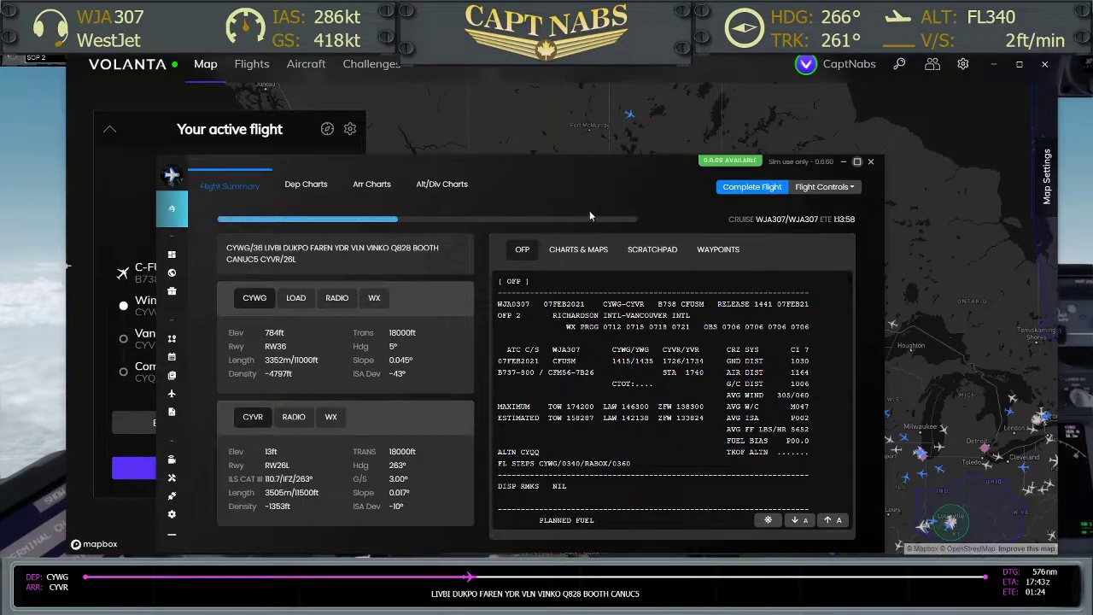
left_click_drag(589, 163, 0, 179)
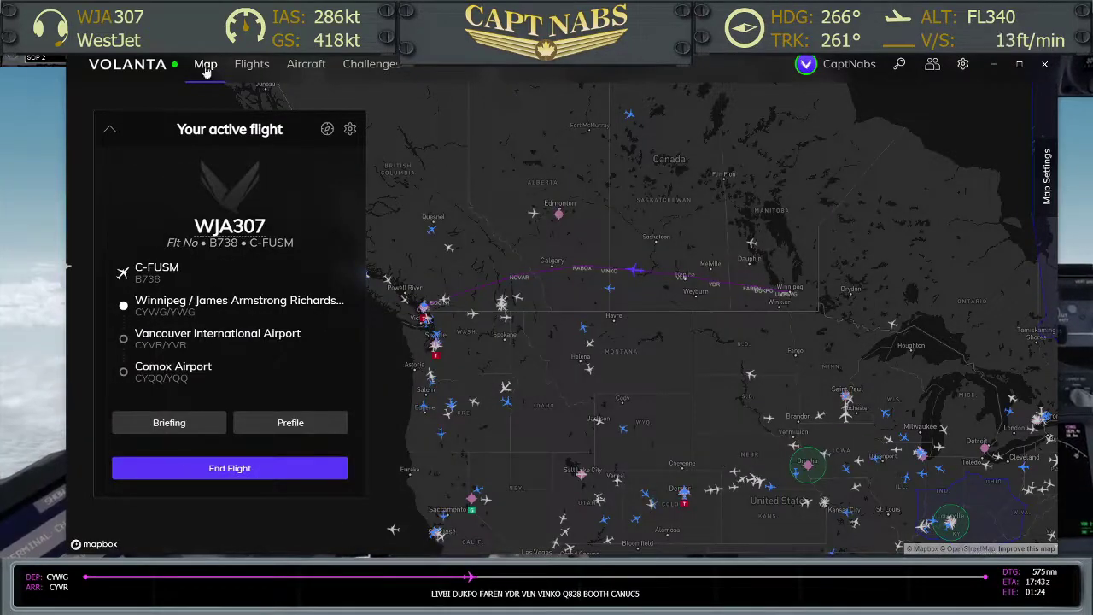
Step: Review the statistics, flights and management options of aircraft C-FUSM and return to the fleet list
left_click(305, 65)
left_click(194, 298)
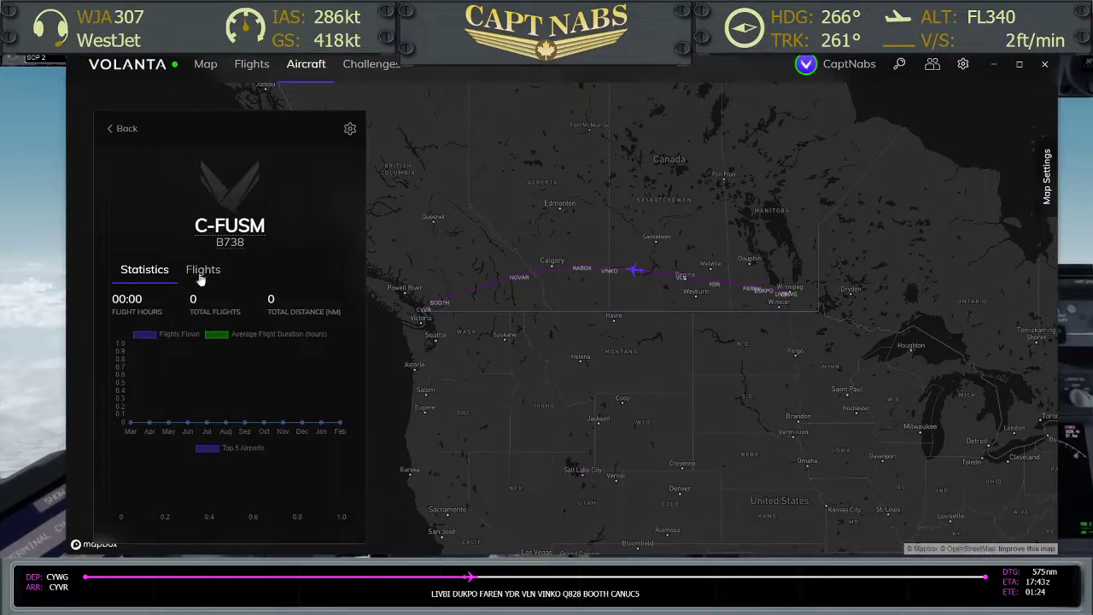
left_click(203, 271)
left_click(141, 271)
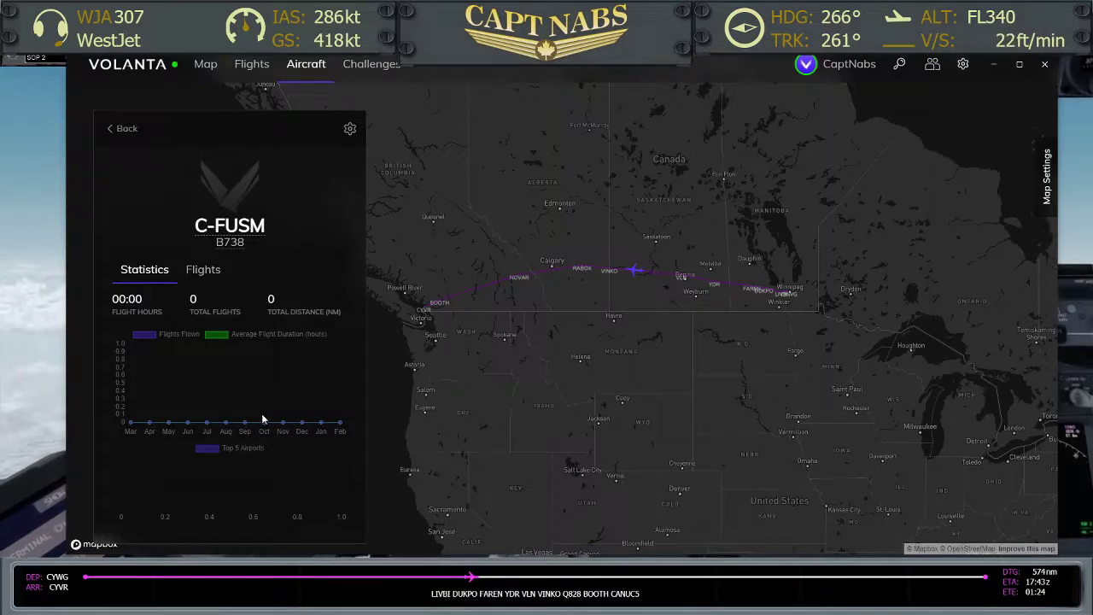
left_click(349, 128)
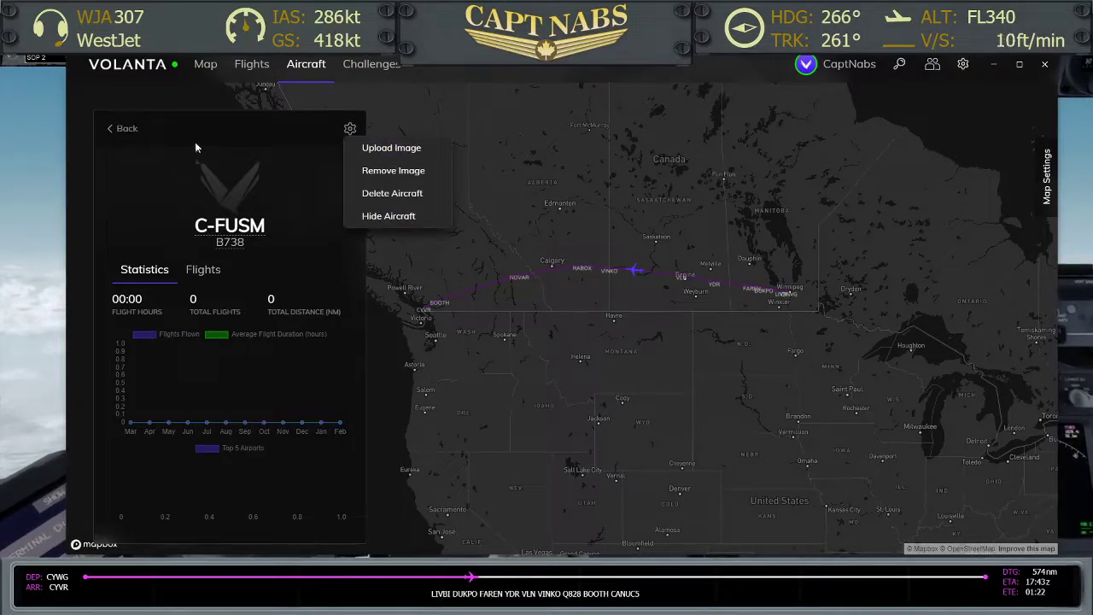
left_click(123, 133)
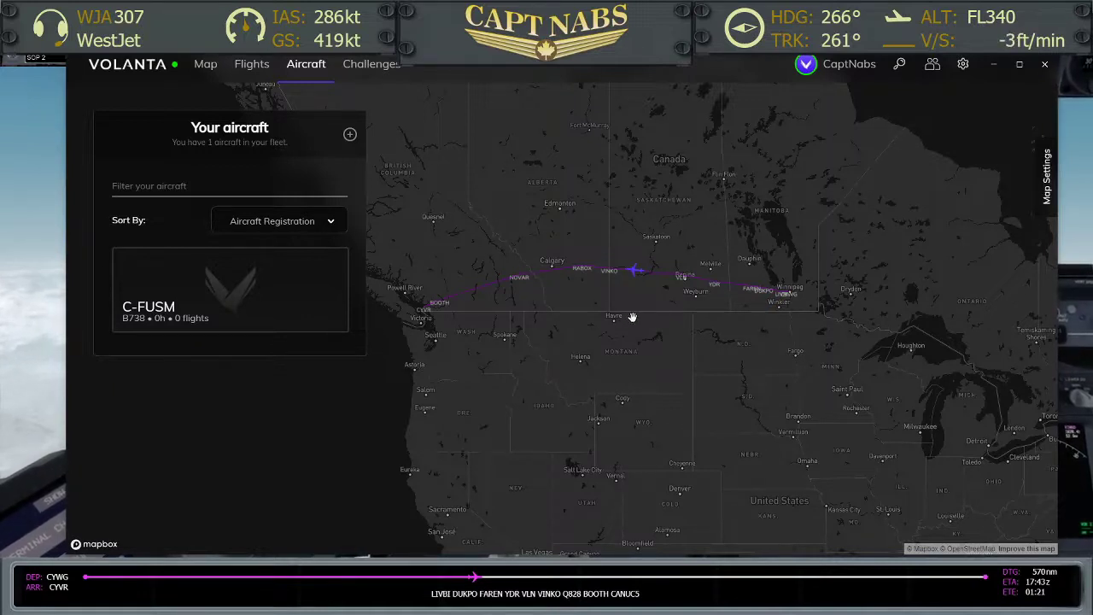
Step: Examine the aircraft's position on the route up close, return to the live map, and collapse the active flight details
scroll(654, 283, "up", 2)
scroll(642, 271, "up", 3)
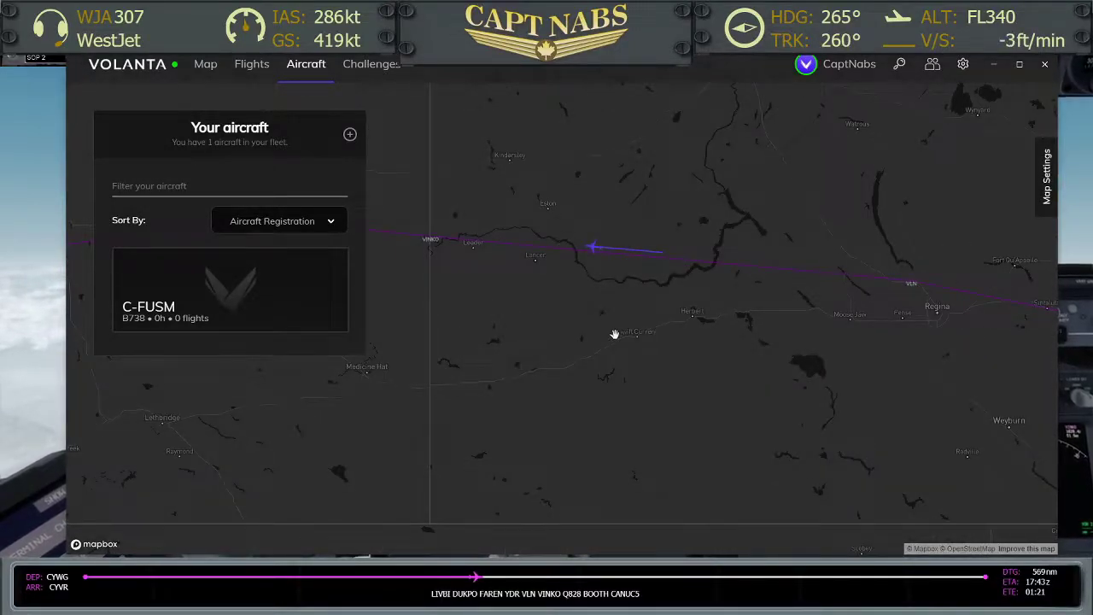
scroll(615, 333, "down", 4)
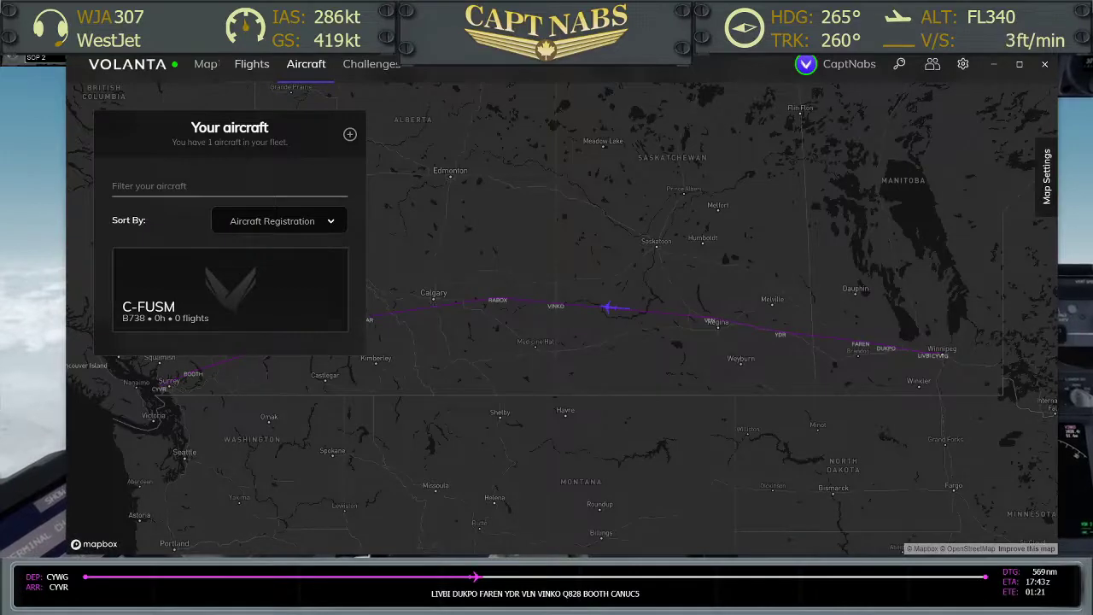
left_click(205, 64)
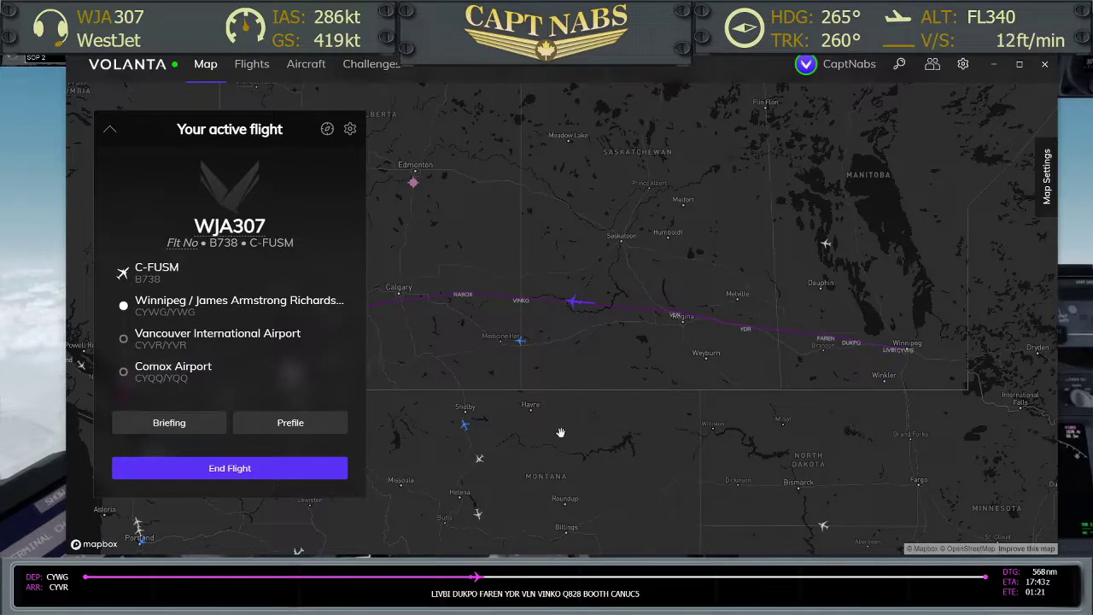
left_click(110, 130)
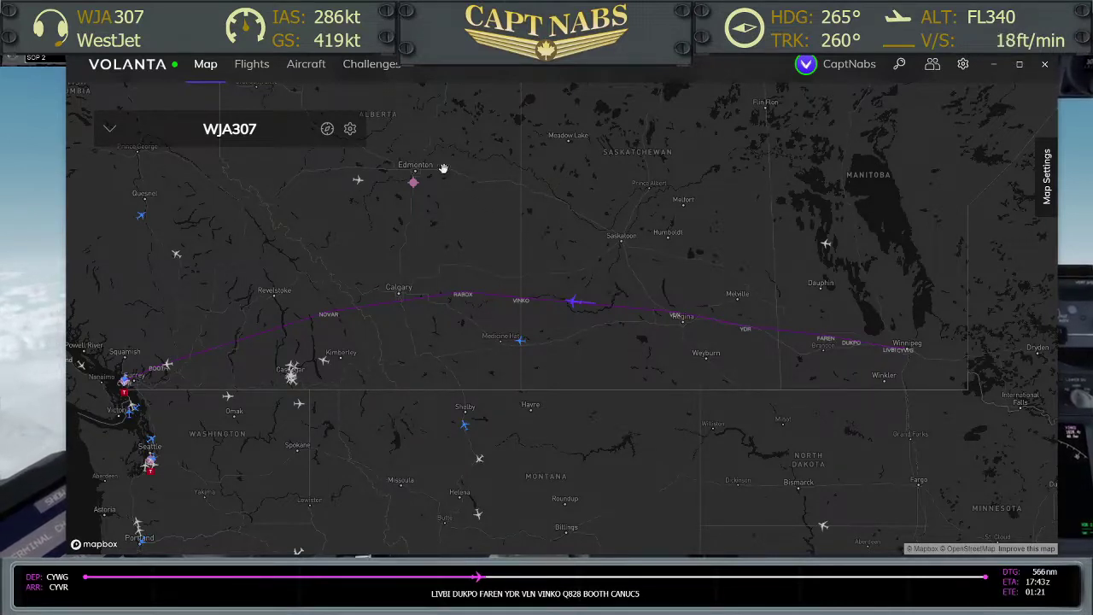
Step: View the challenges page and bring the browser window with the Volanta web version over the desktop app
left_click(380, 65)
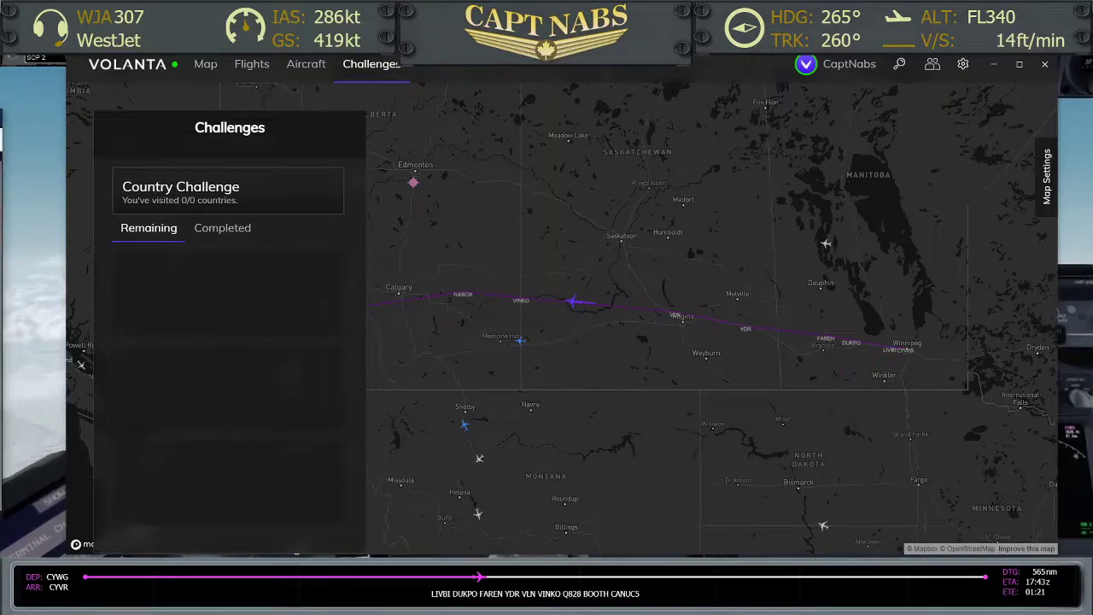
left_click_drag(0, 121, 442, 121)
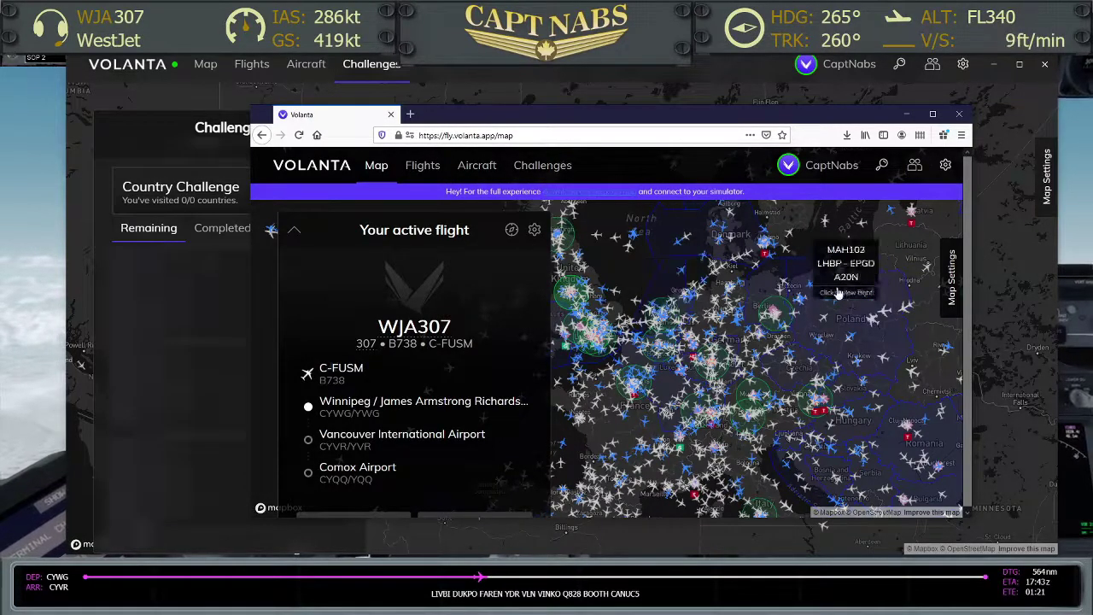
Step: Look over the European traffic map, account settings and user profile in the Volanta web version, and close the browser
left_click_drag(820, 384, 802, 332)
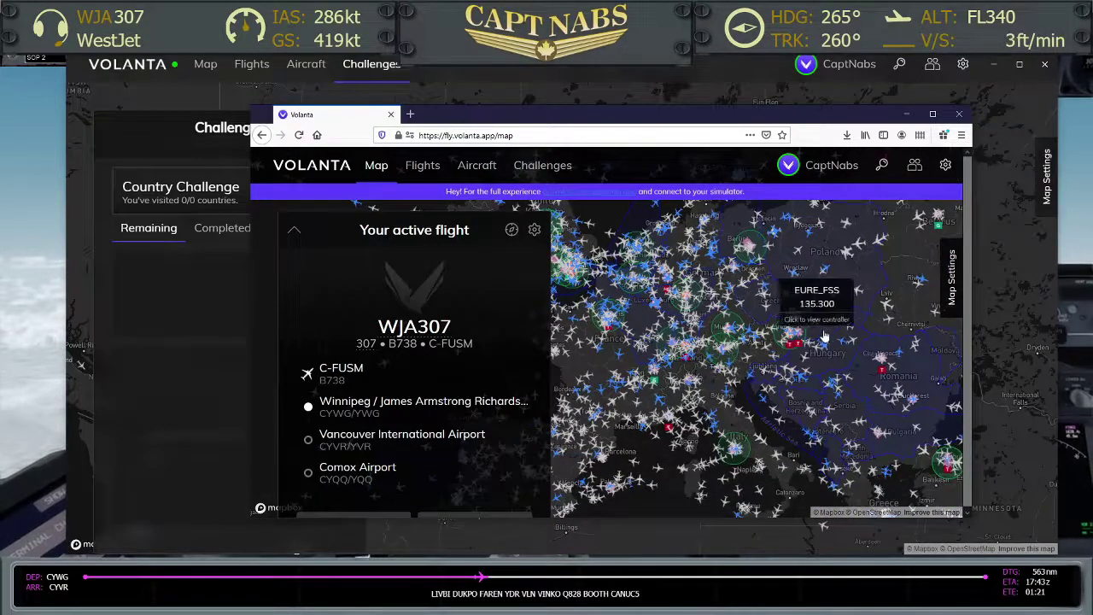
left_click(946, 166)
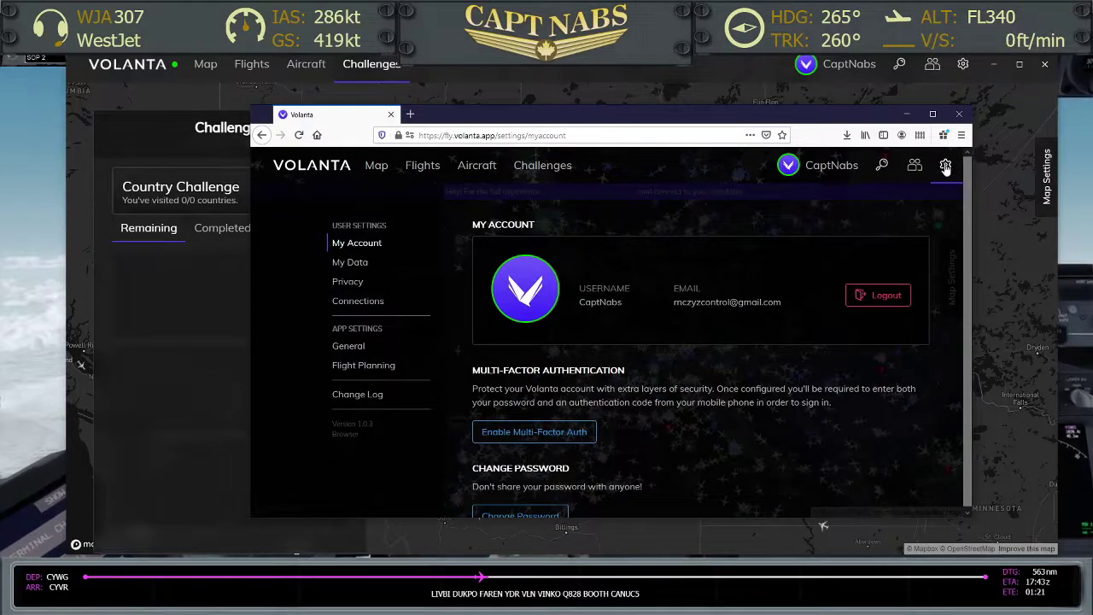
left_click(824, 166)
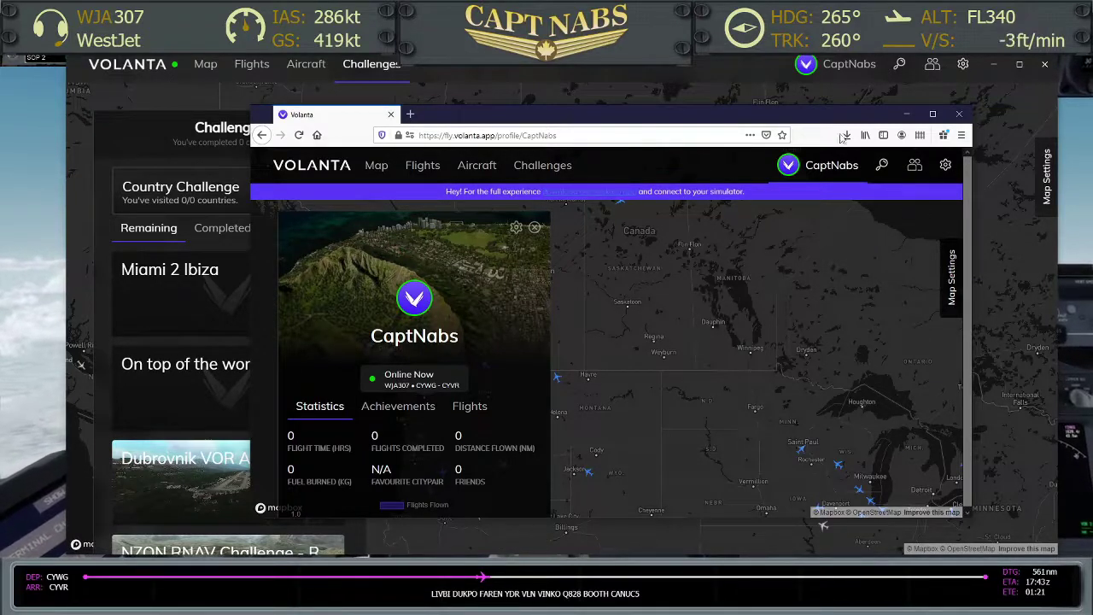
left_click(959, 115)
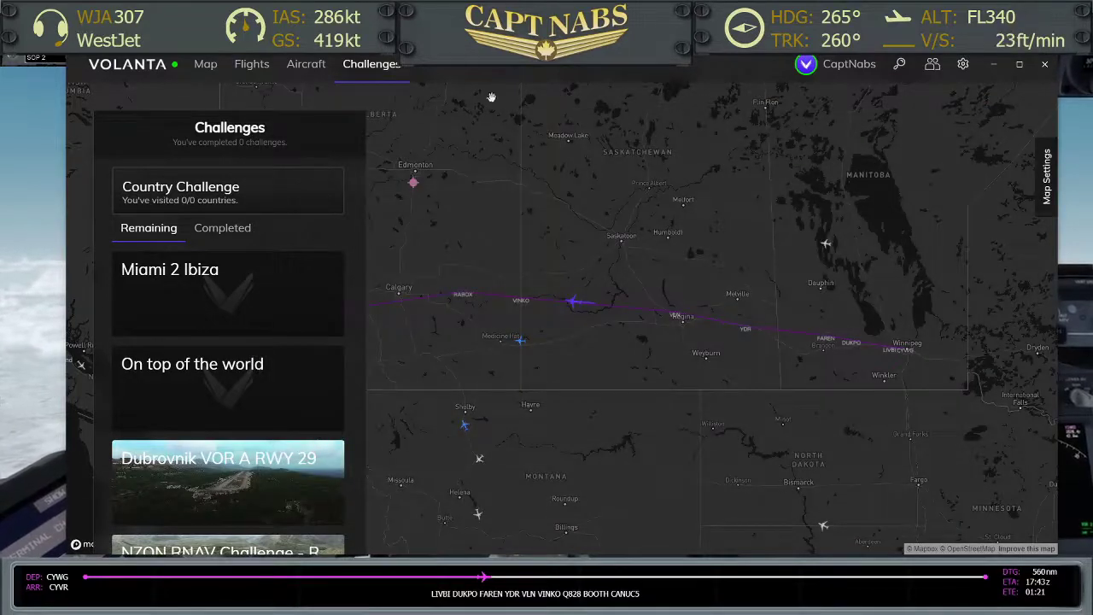
Step: View the flights page in the desktop app, return to the active flight on the map, and minimize the app window
left_click(252, 65)
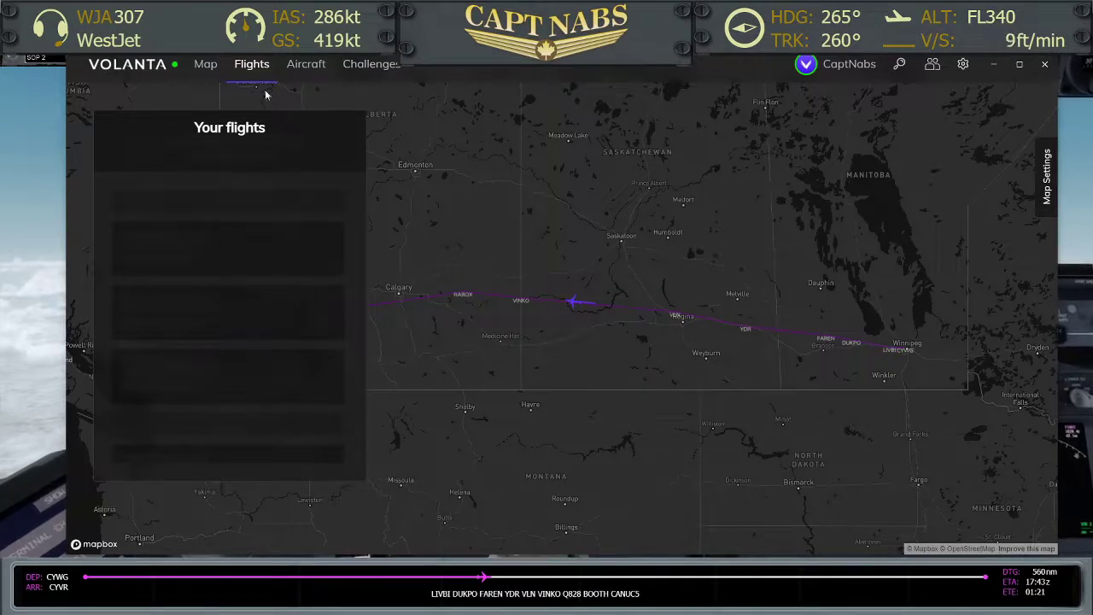
left_click(210, 73)
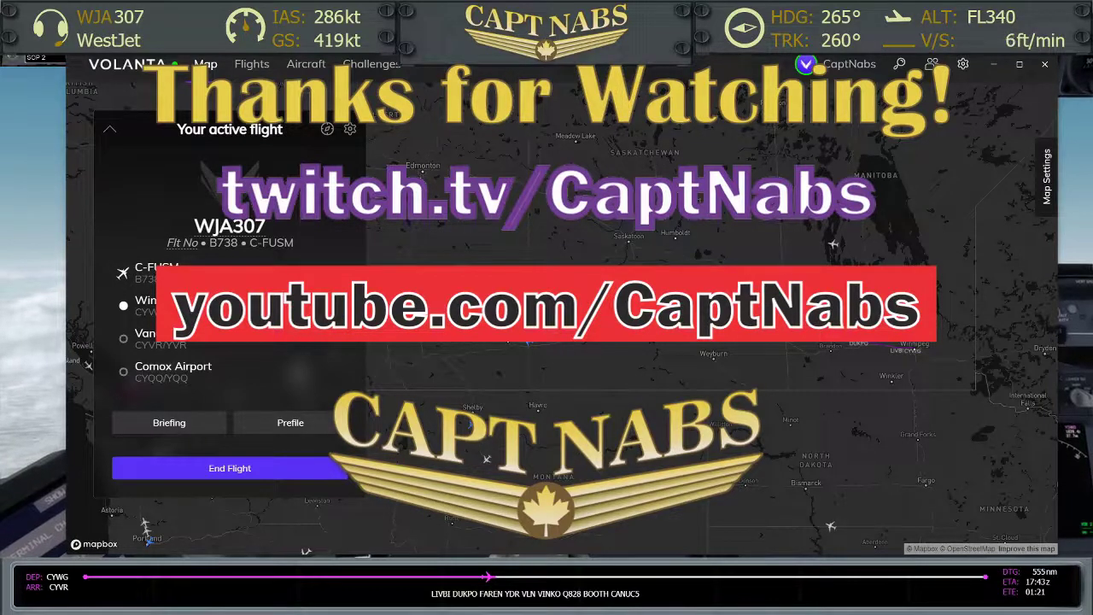
left_click(993, 64)
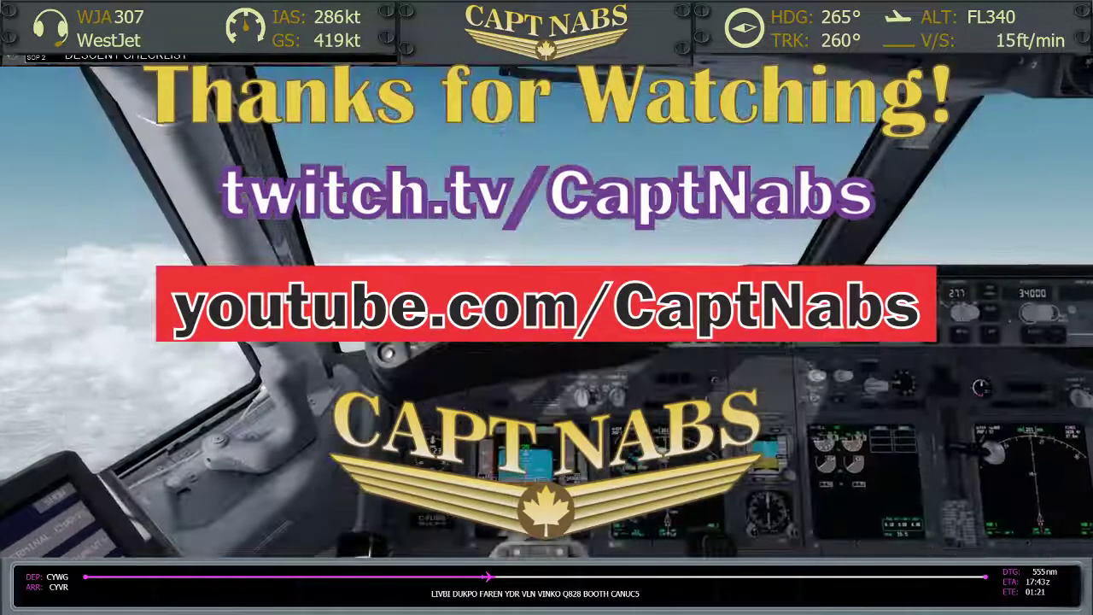